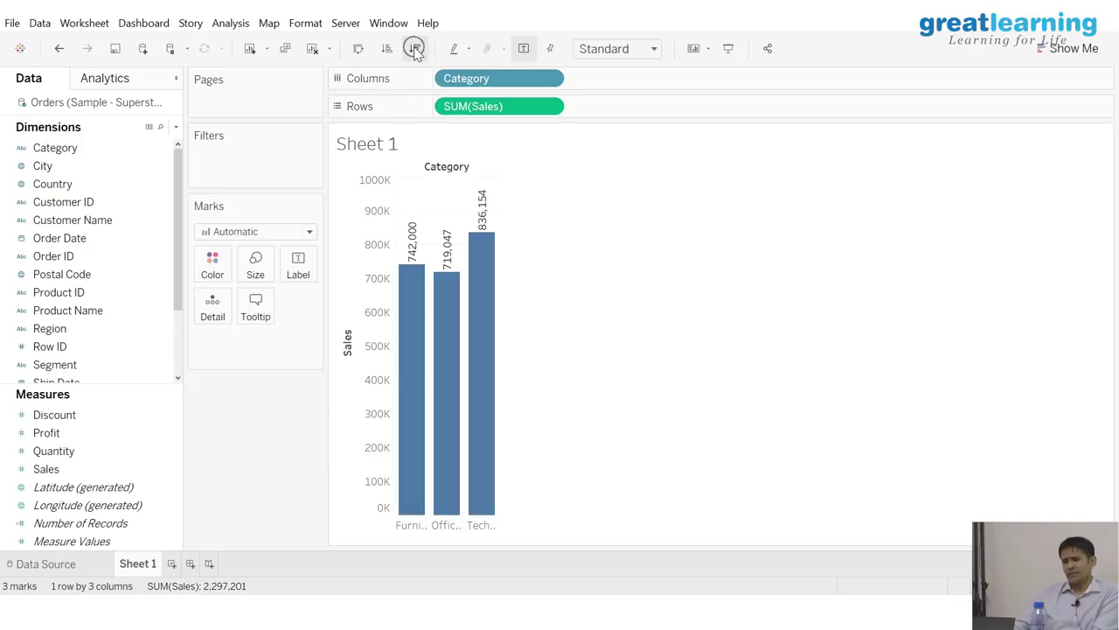
Sort the category bars in descending order of sales.
click(415, 50)
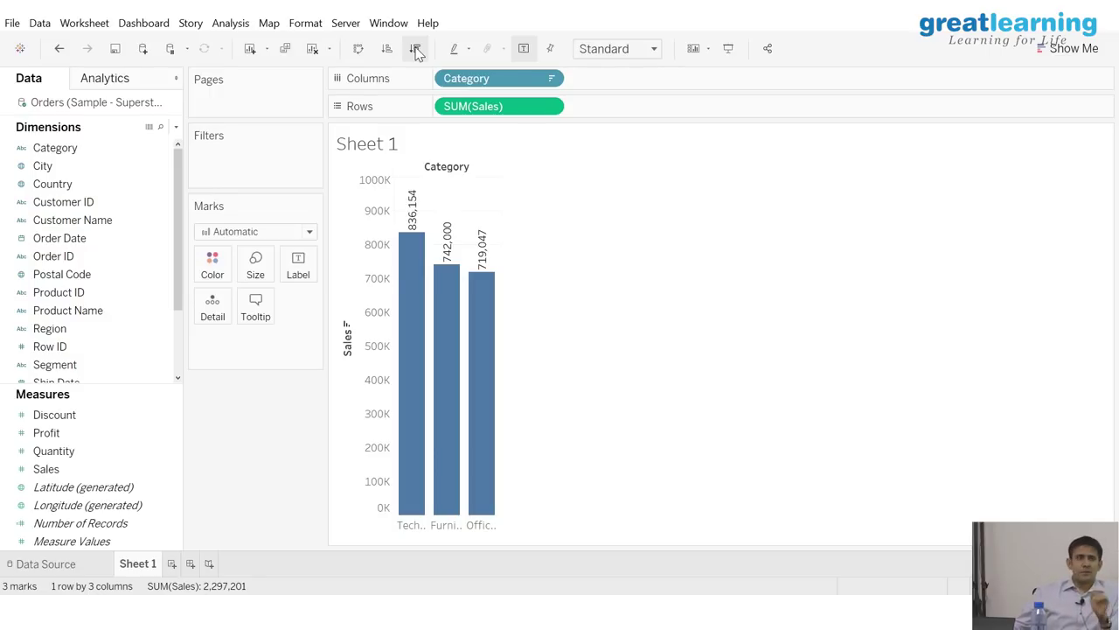
click(416, 49)
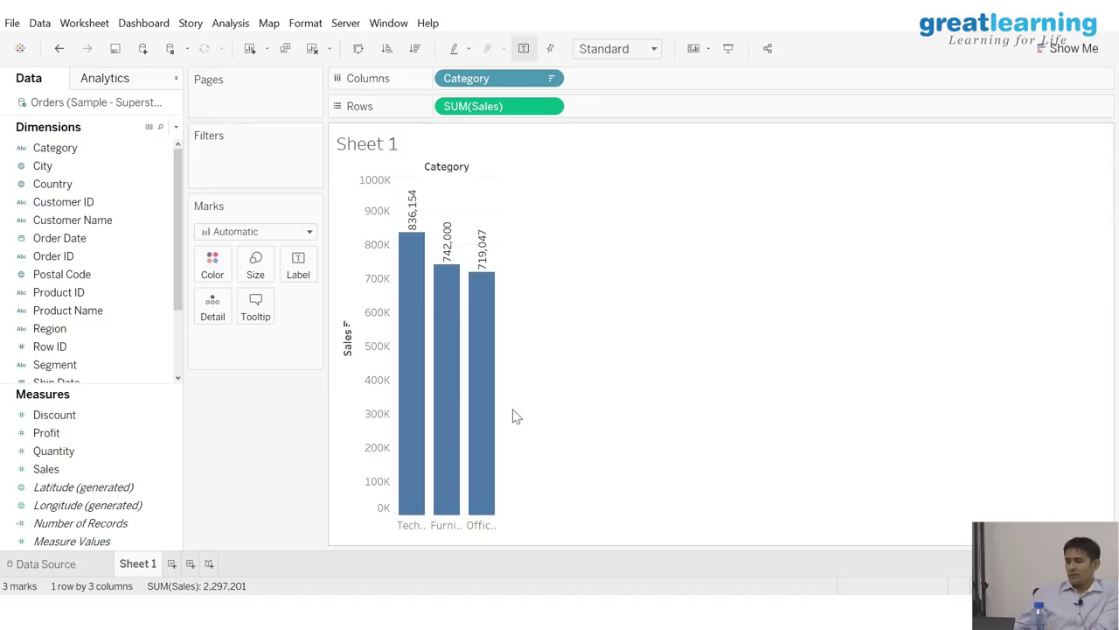
click(418, 535)
click(418, 535)
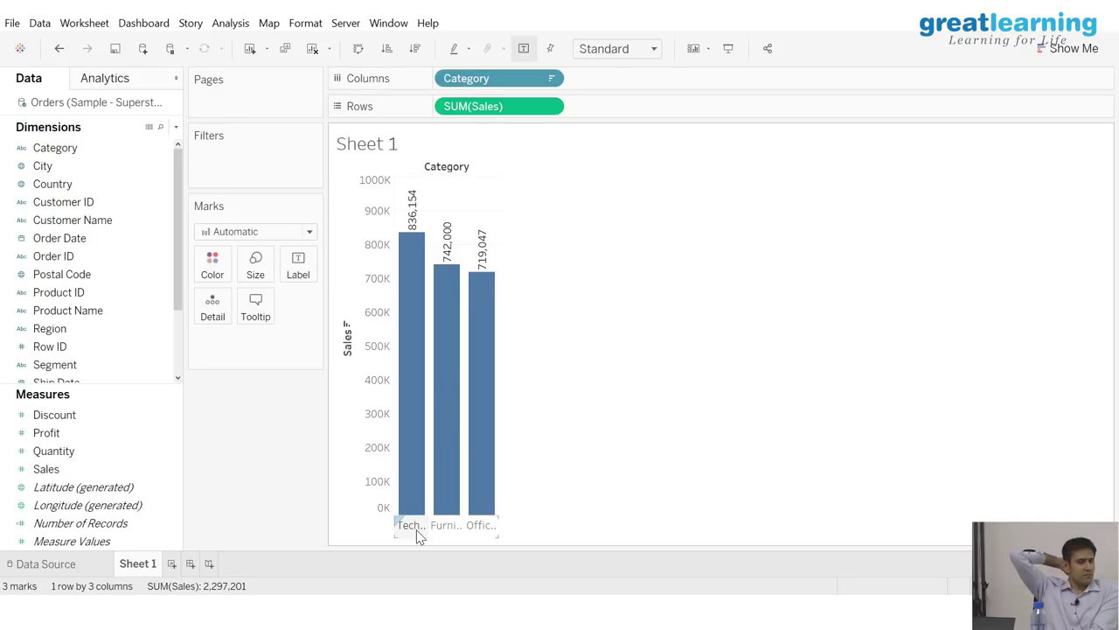
click(418, 535)
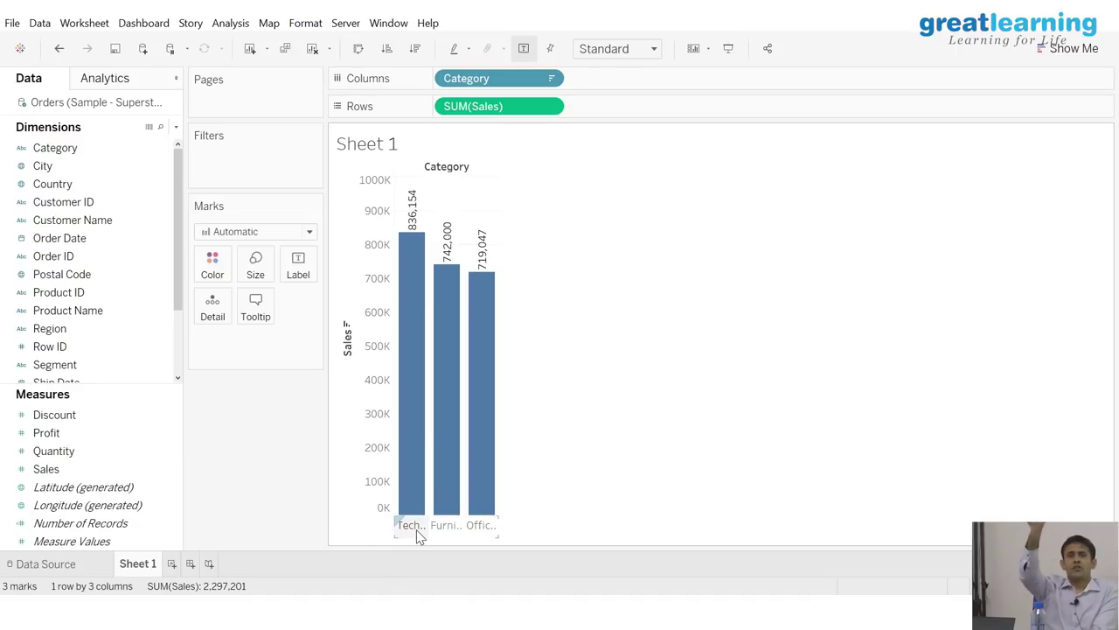
click(418, 535)
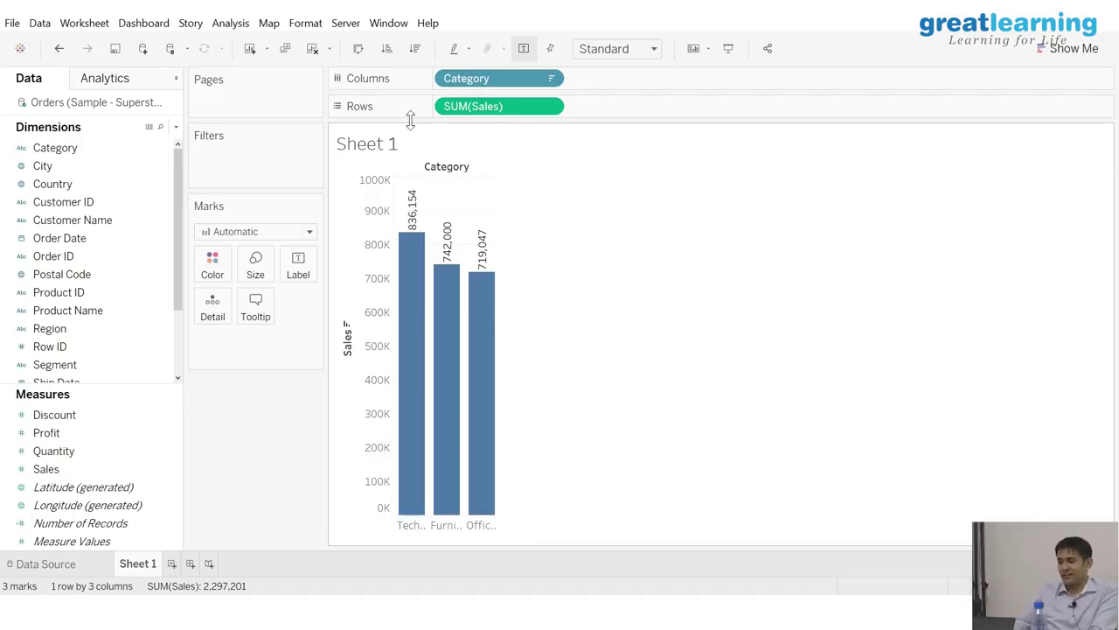
Swap the chart's rows and columns to make the bars horizontal, and rename the worksheet as Category Sales.
click(359, 51)
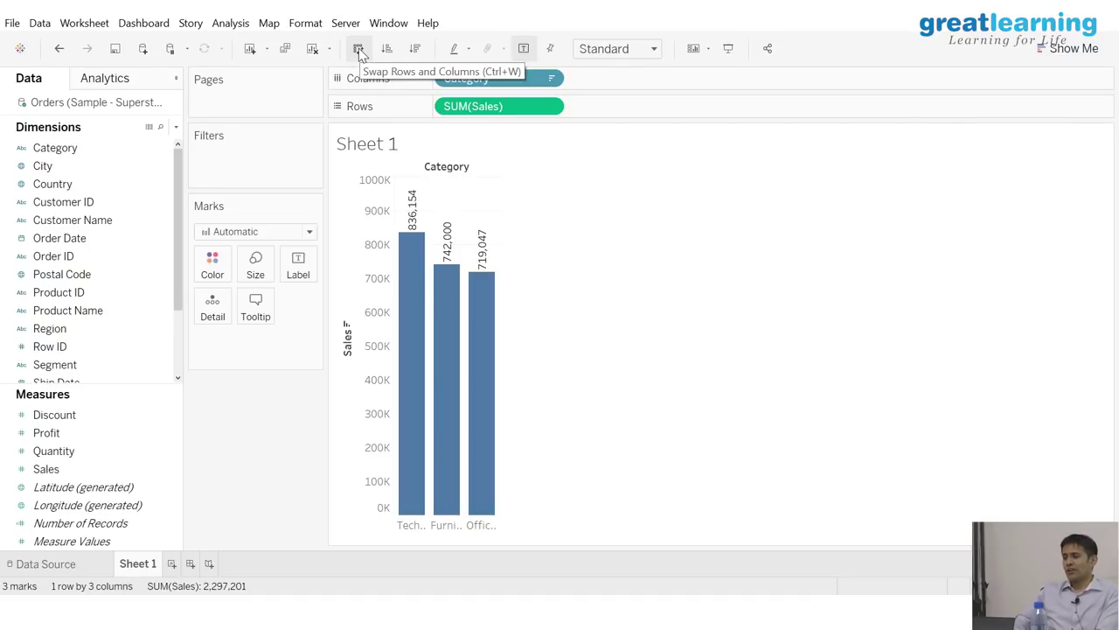
click(358, 50)
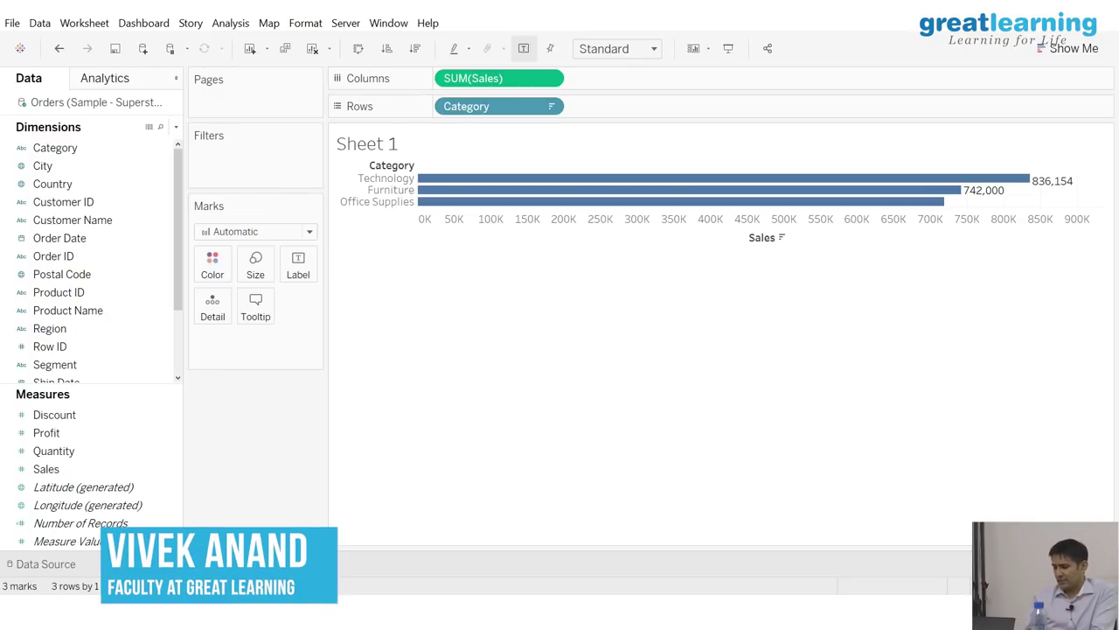
key(Return)
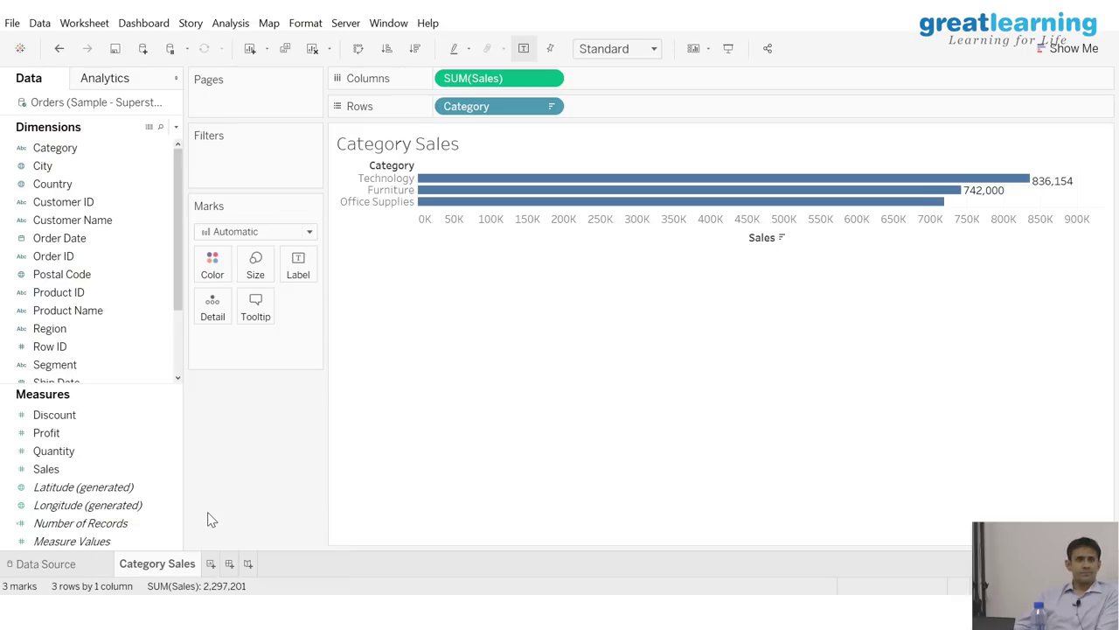
Create a new worksheet and place the Sub-Category dimension on Rows.
click(211, 564)
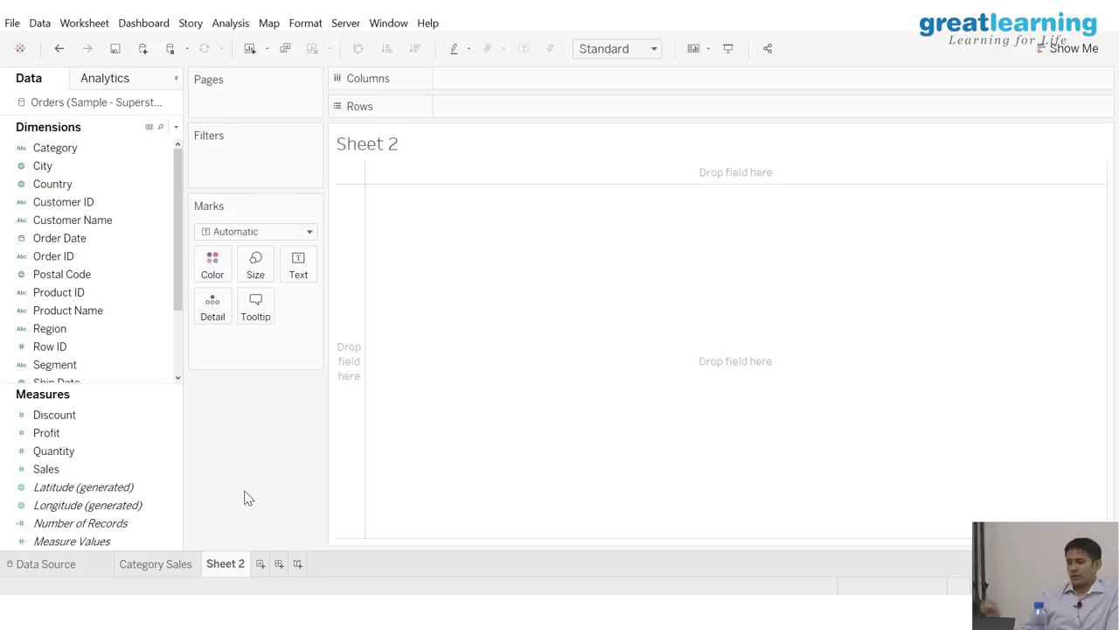
click(114, 297)
drag(178, 295, 178, 380)
click(77, 348)
click(79, 350)
drag(79, 350, 497, 110)
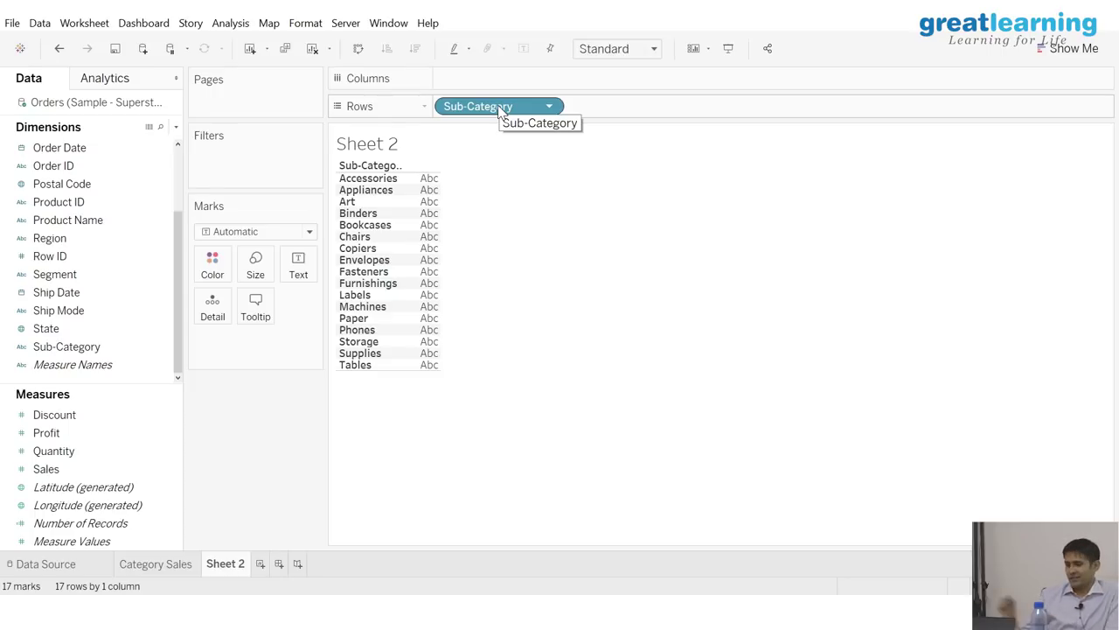
click(92, 586)
click(93, 586)
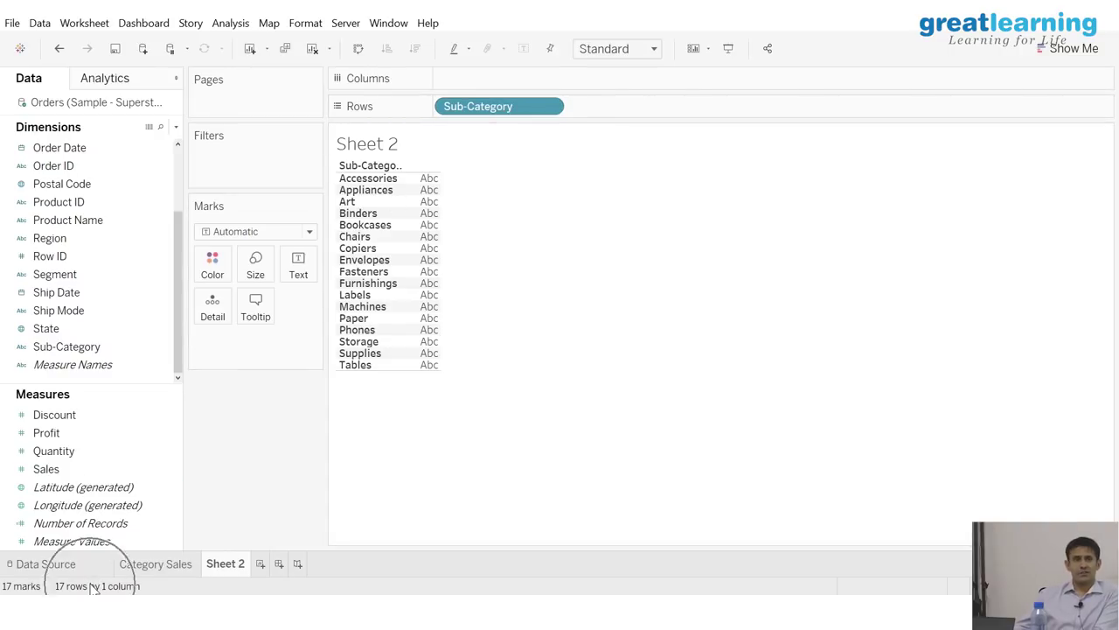
click(93, 586)
click(92, 586)
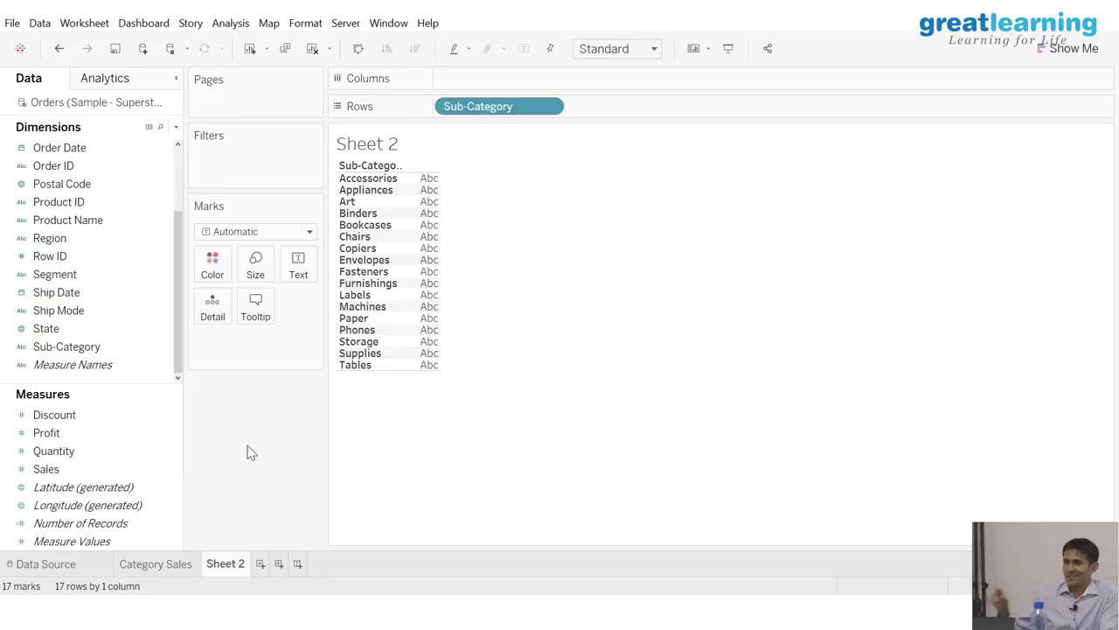
Place the Region dimension on Columns to split the sub-category table by region.
click(45, 166)
click(75, 252)
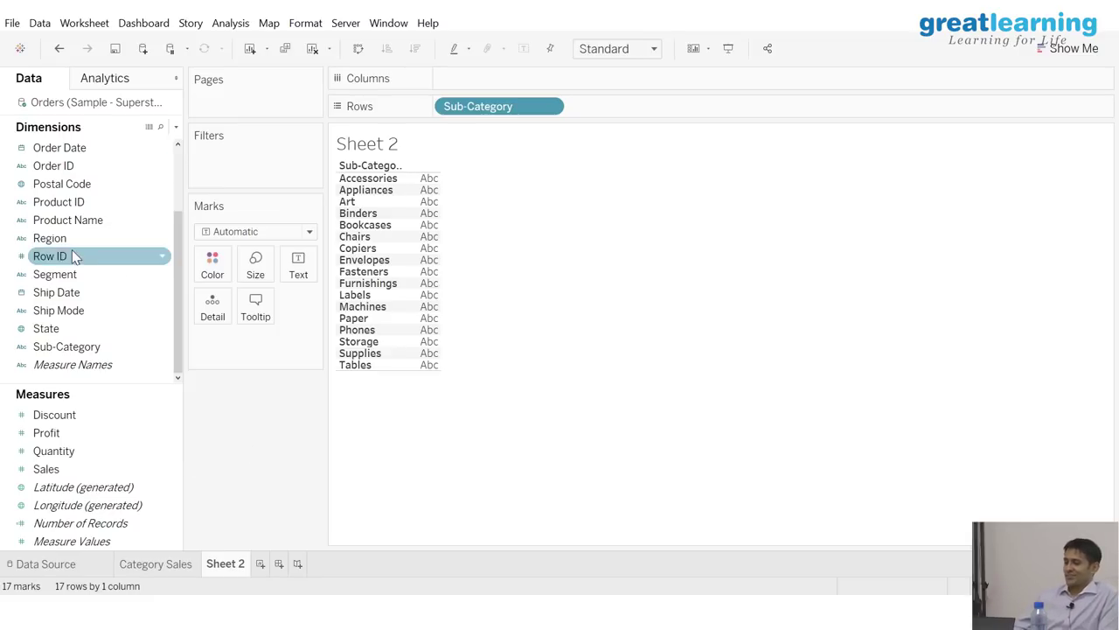
click(69, 240)
click(70, 245)
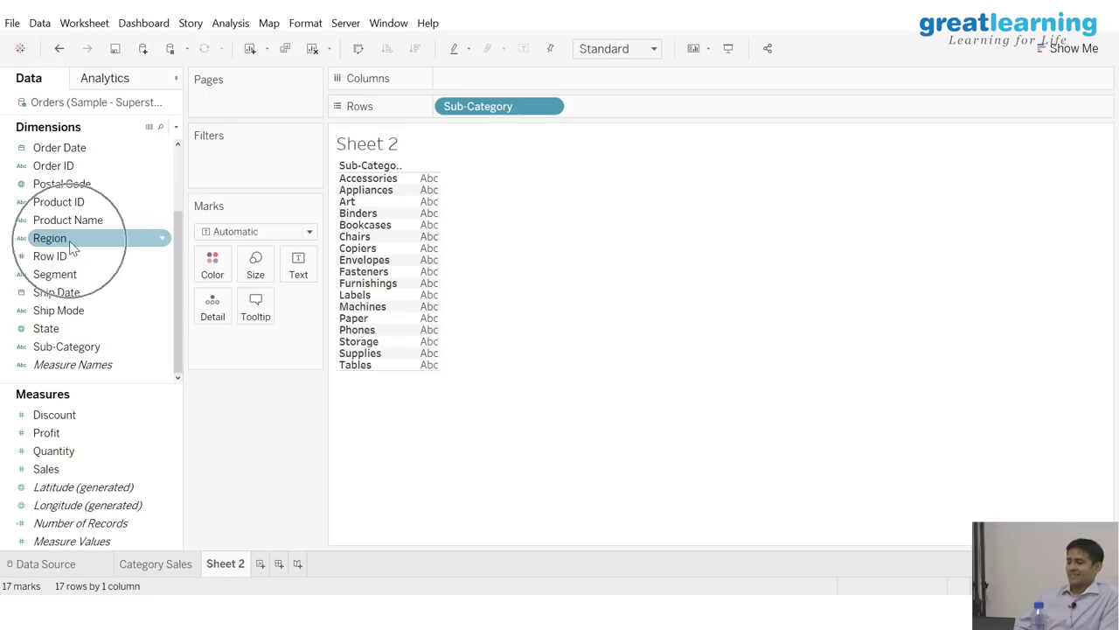
click(69, 245)
drag(69, 246, 486, 79)
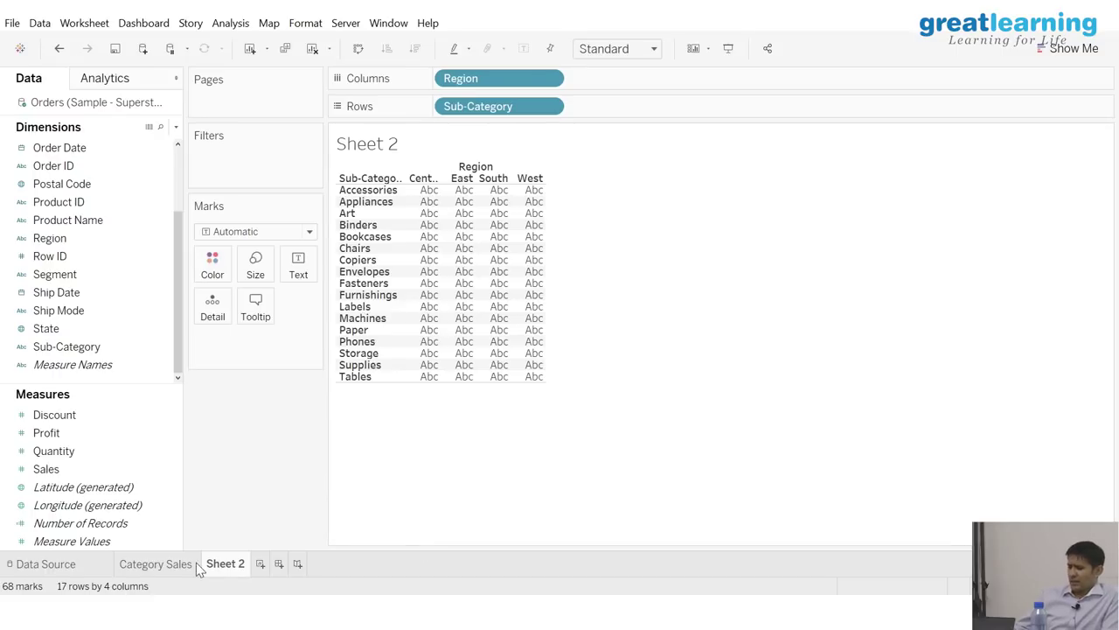
Fill the sub-category by region table with the Sales and Profit measures.
click(48, 470)
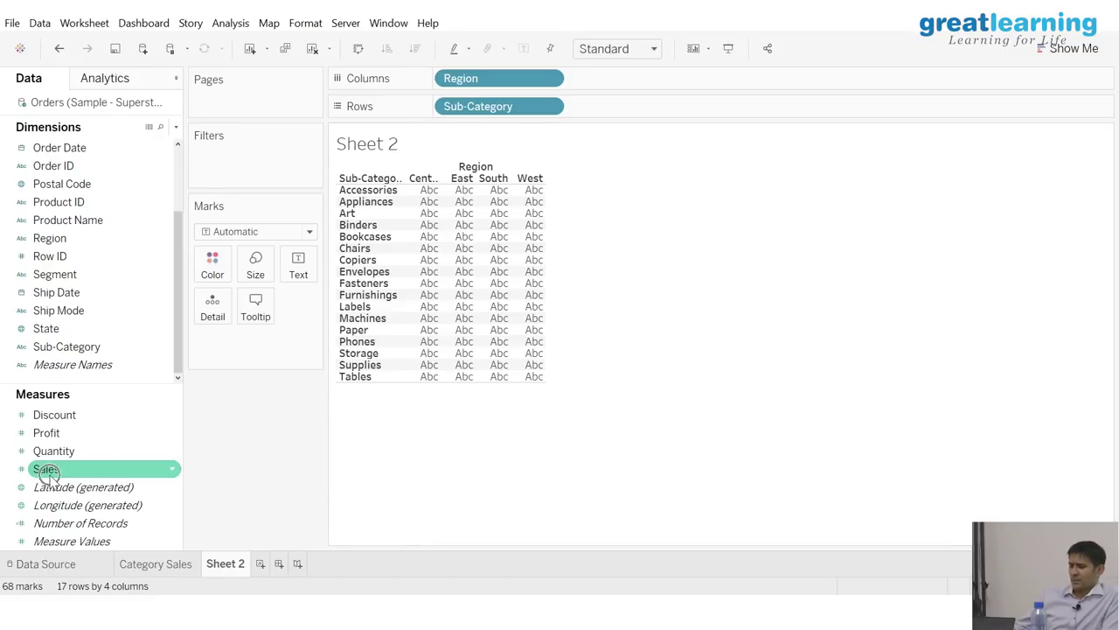
drag(51, 472, 465, 251)
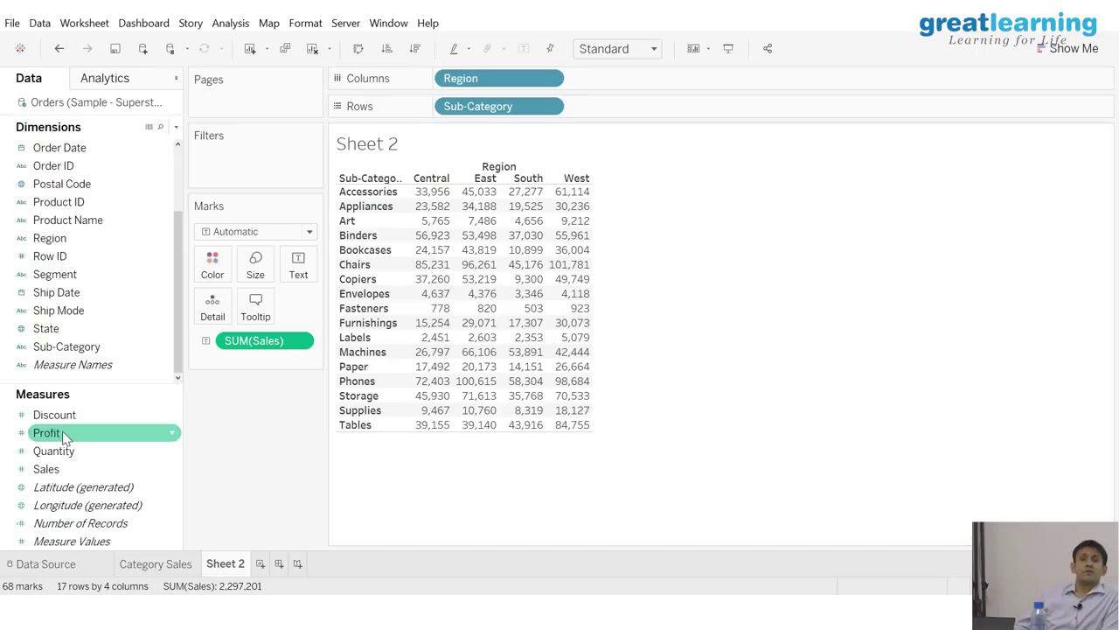
drag(64, 433, 483, 292)
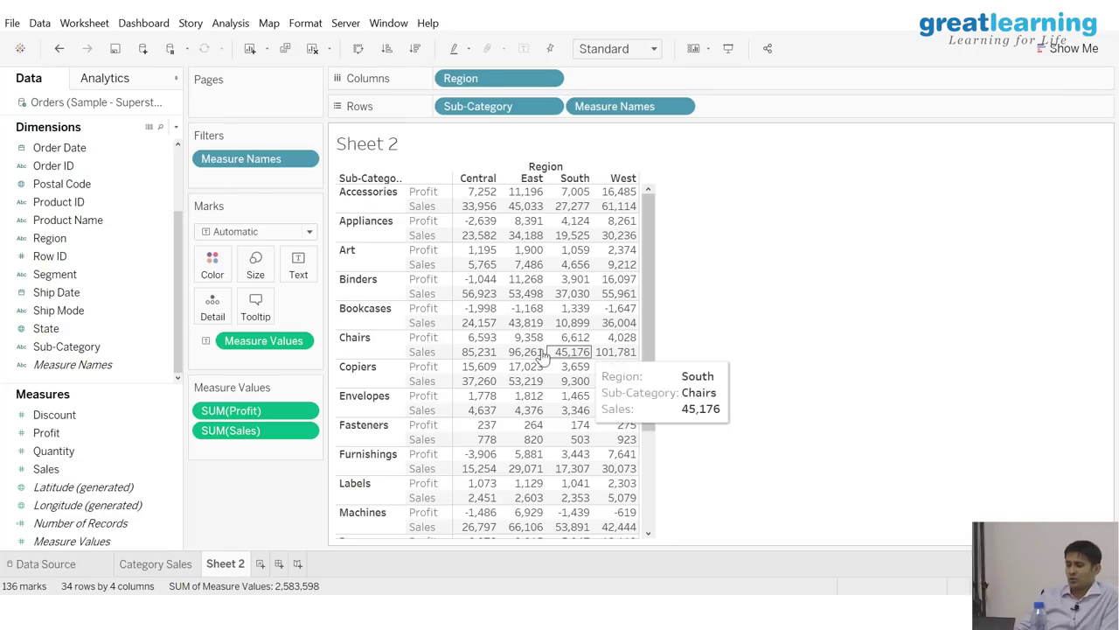
Examine the generated Measure Names and Measure Values fields and the Profit and Sales rows throughout the table.
click(92, 364)
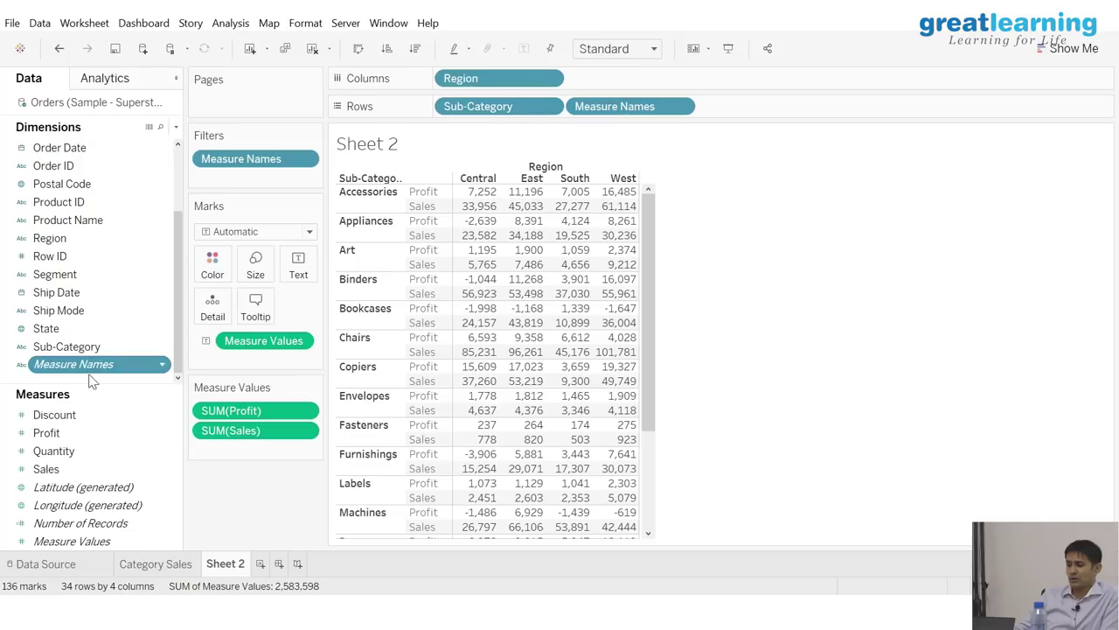
ctrl+click(91, 540)
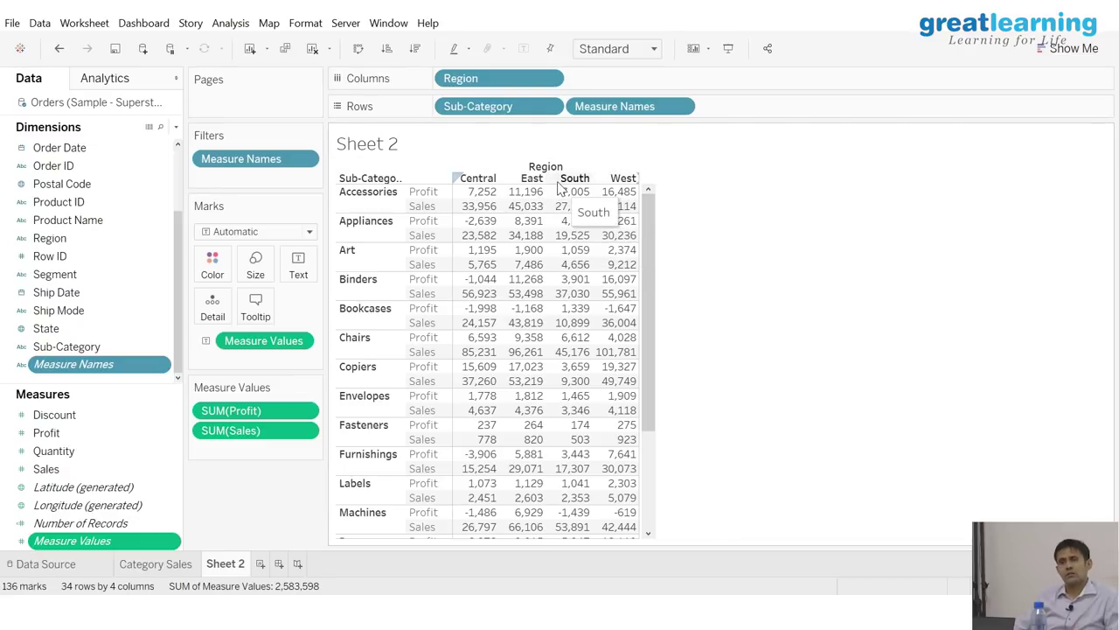
click(256, 341)
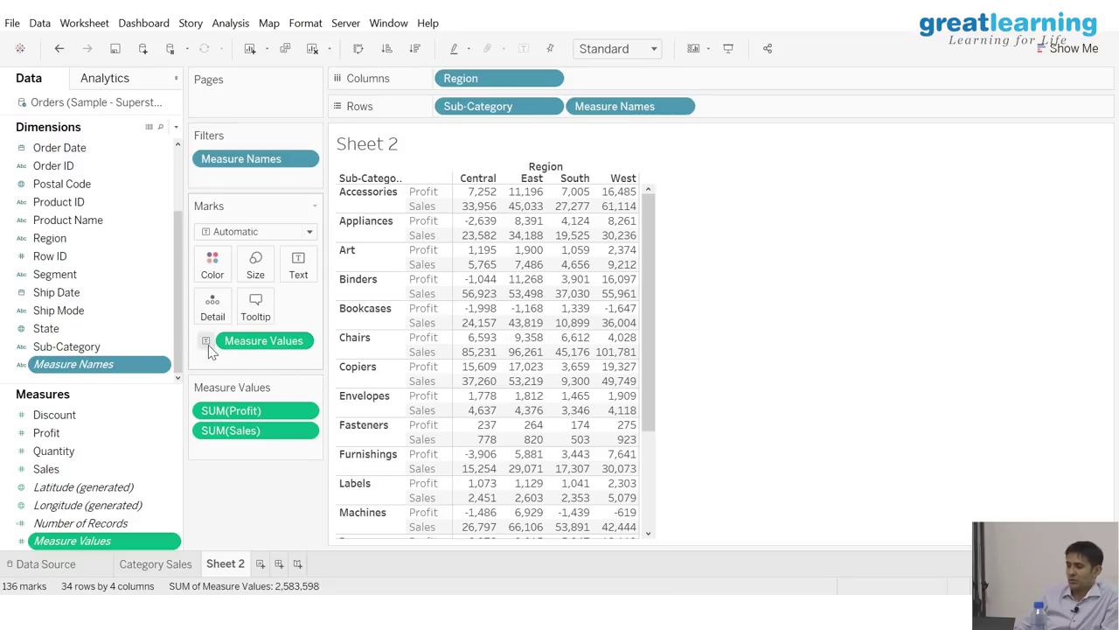
click(208, 344)
click(210, 346)
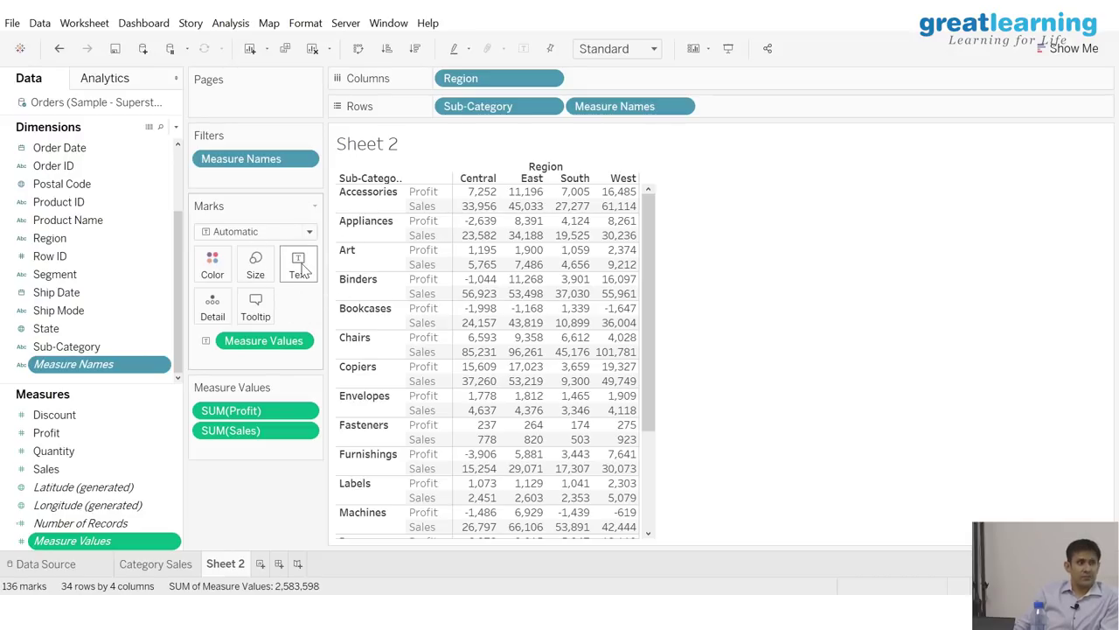
mouse_move(512, 314)
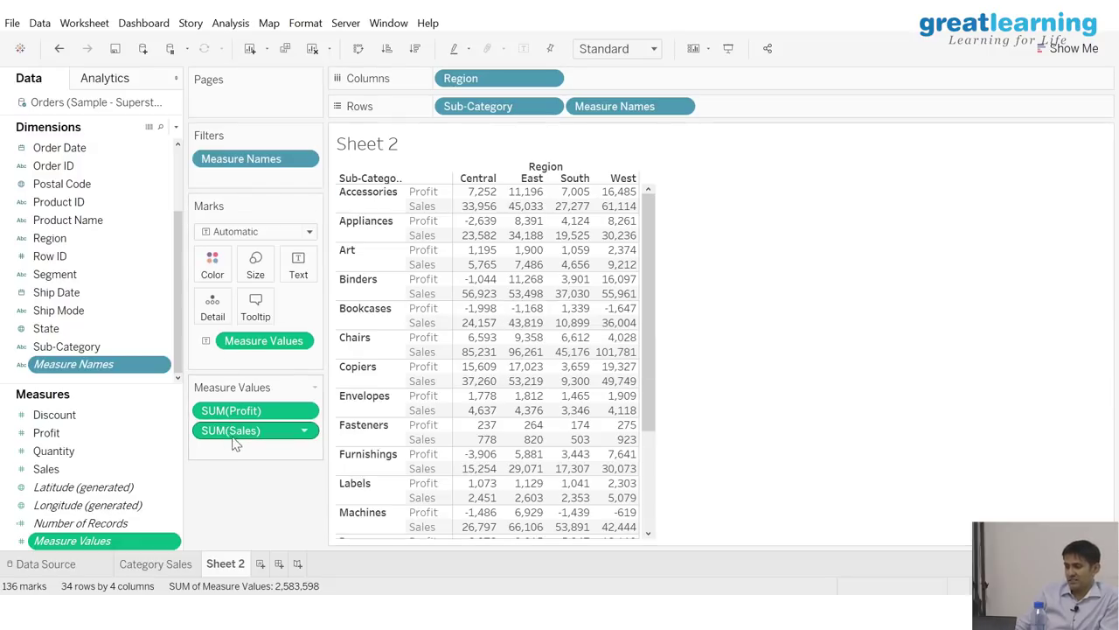
mouse_move(469, 323)
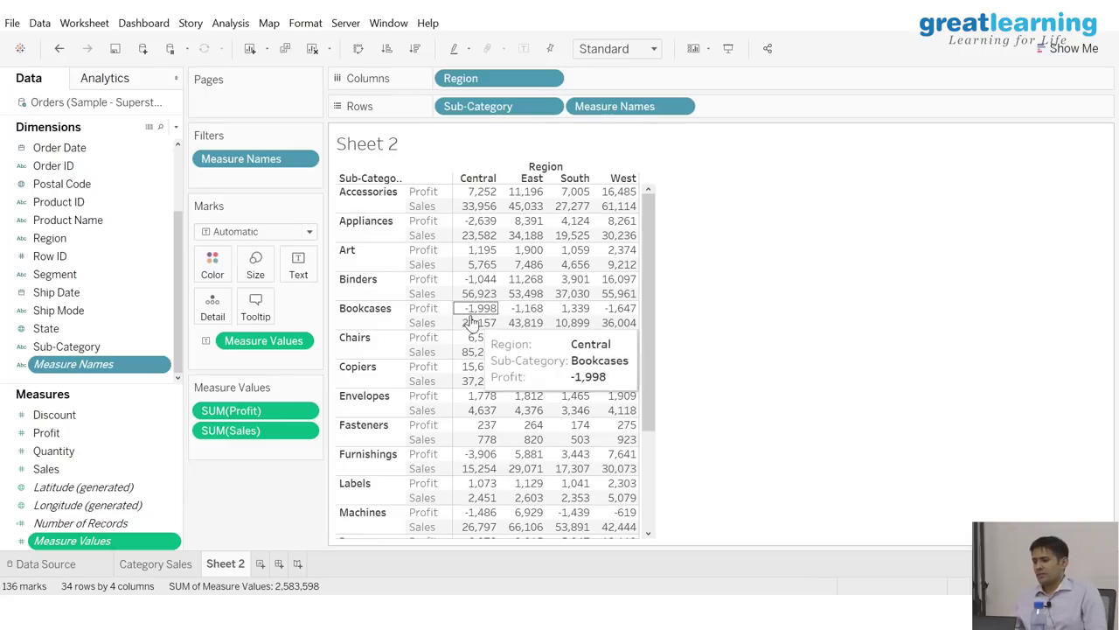
drag(651, 257, 643, 584)
drag(652, 366, 589, 284)
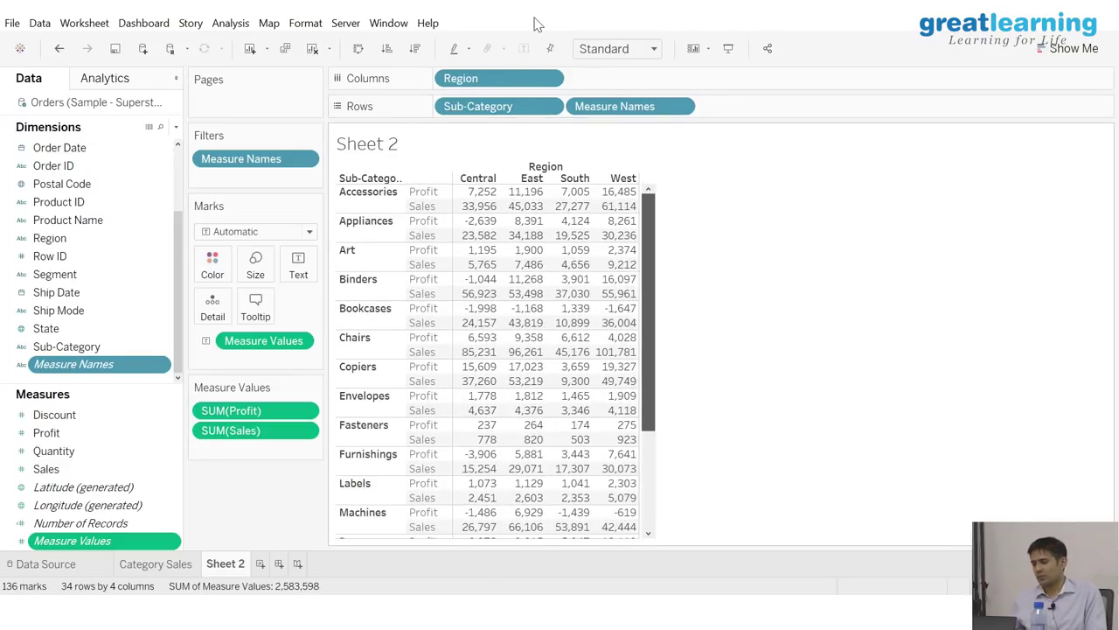
click(926, 294)
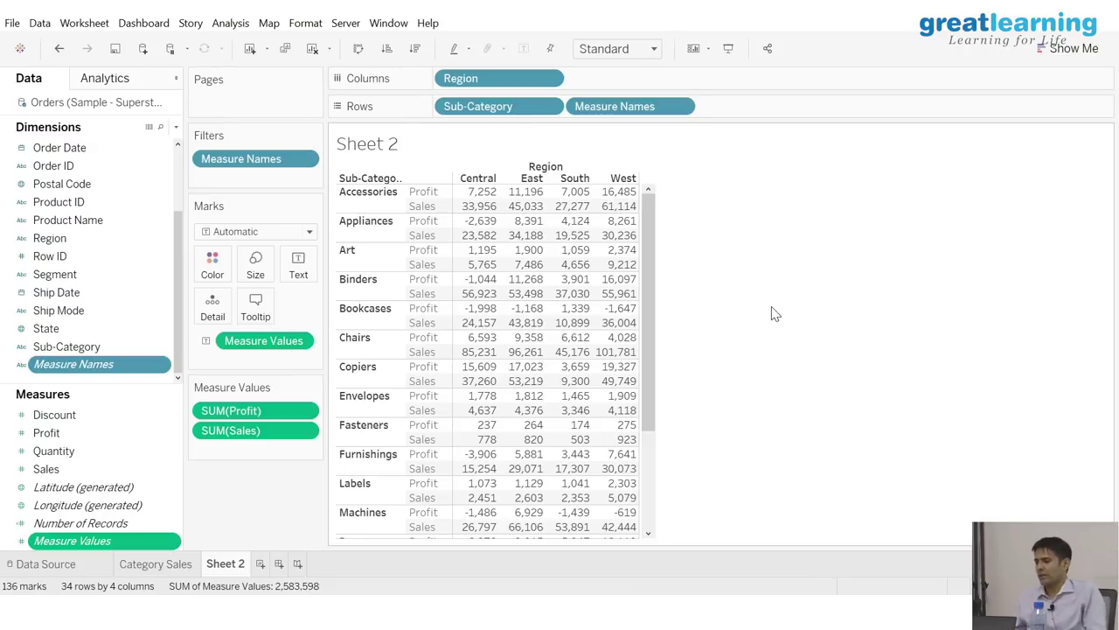
Move Measure Names from Rows to Columns, after Region, so Profit and Sales stand side by side.
click(617, 108)
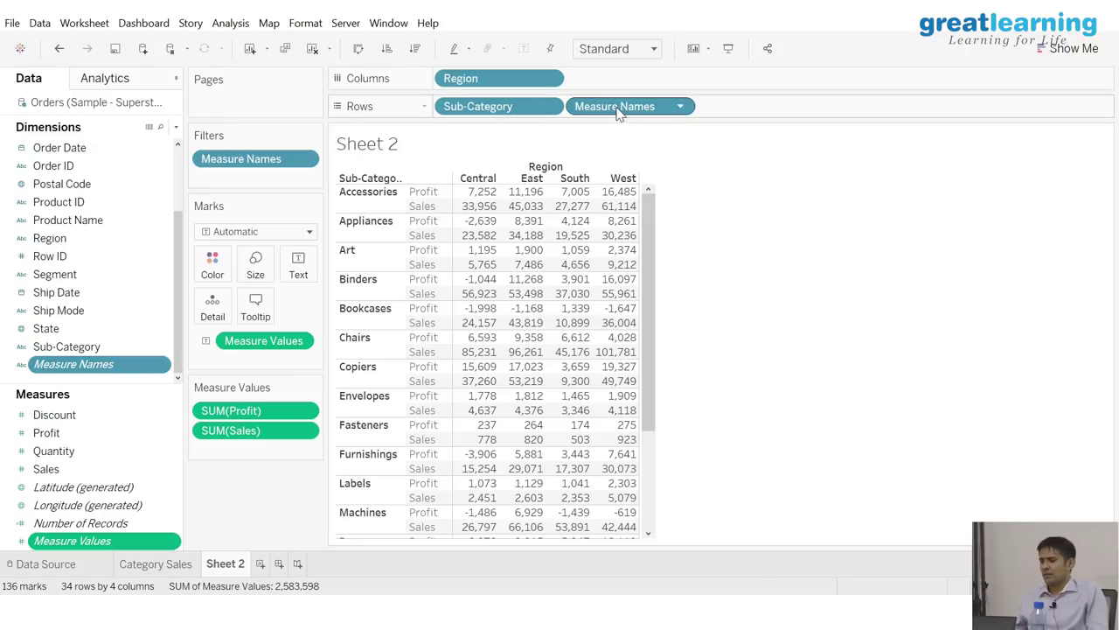
drag(618, 113, 627, 80)
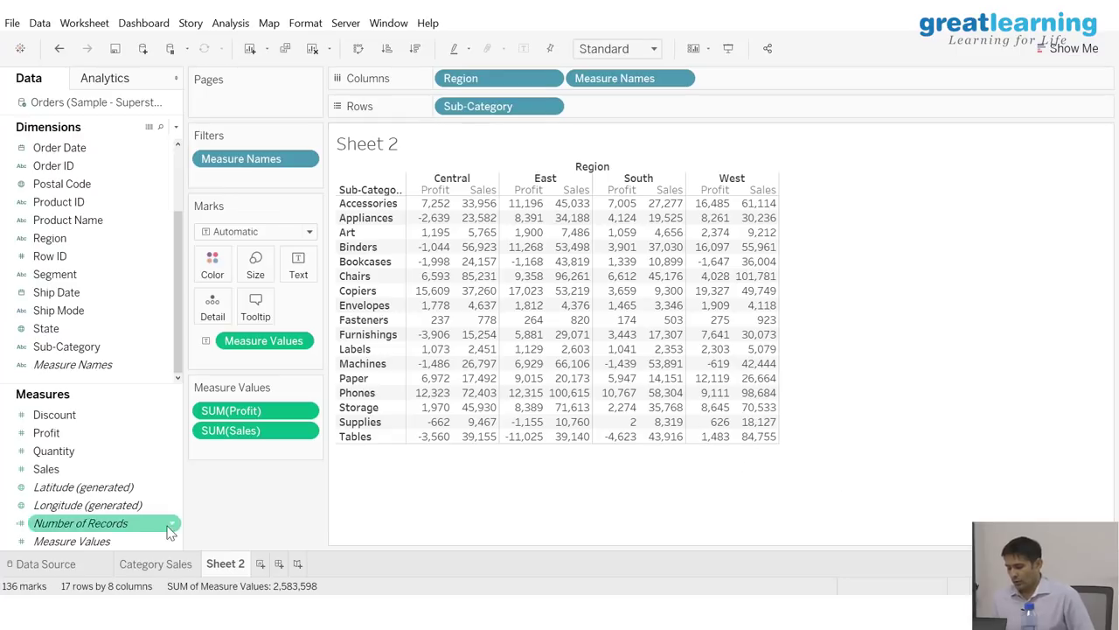
Create another worksheet with Sub-Category on Rows and Region on Columns.
click(260, 565)
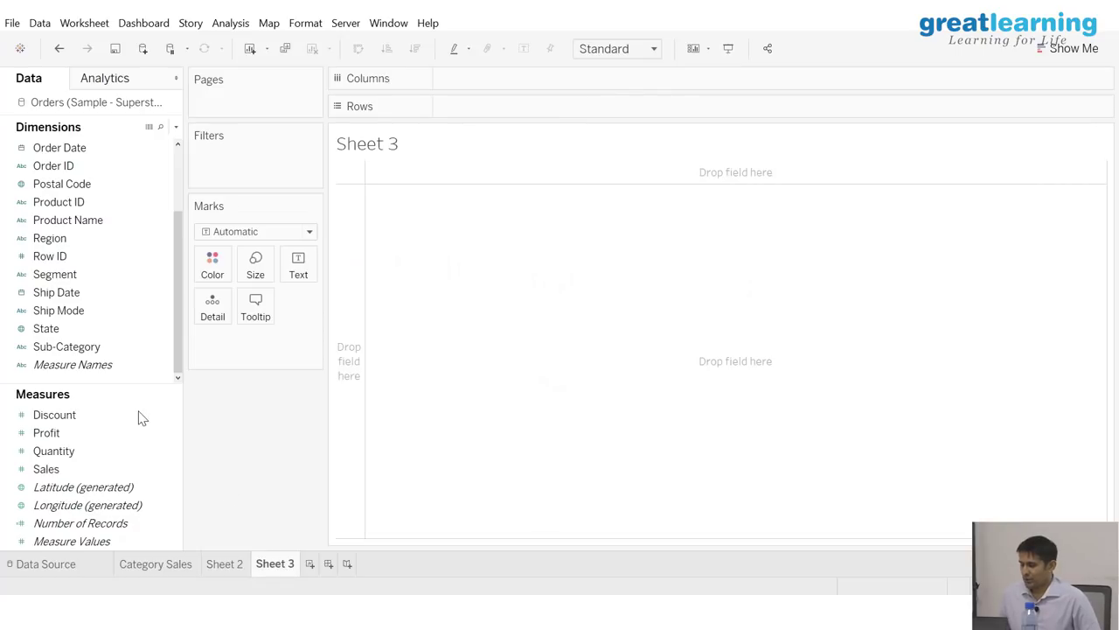
drag(81, 348, 498, 110)
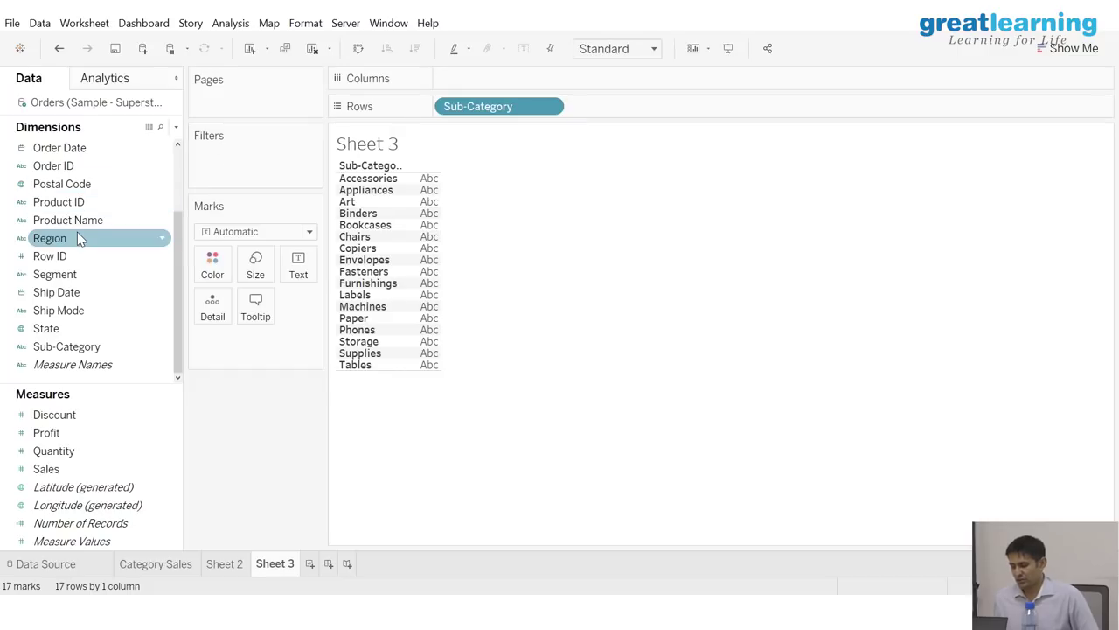
drag(79, 239, 492, 86)
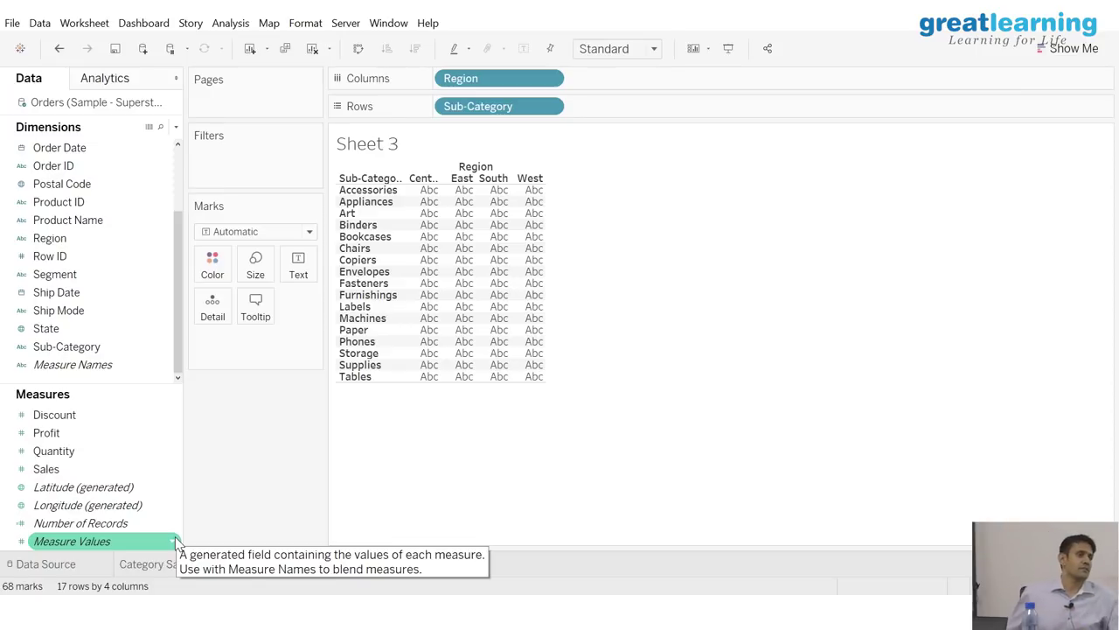
Add Sales to Columns after Region to form bars, and sort the sub-categories in descending order of sales.
click(83, 472)
click(83, 472)
drag(83, 471, 646, 82)
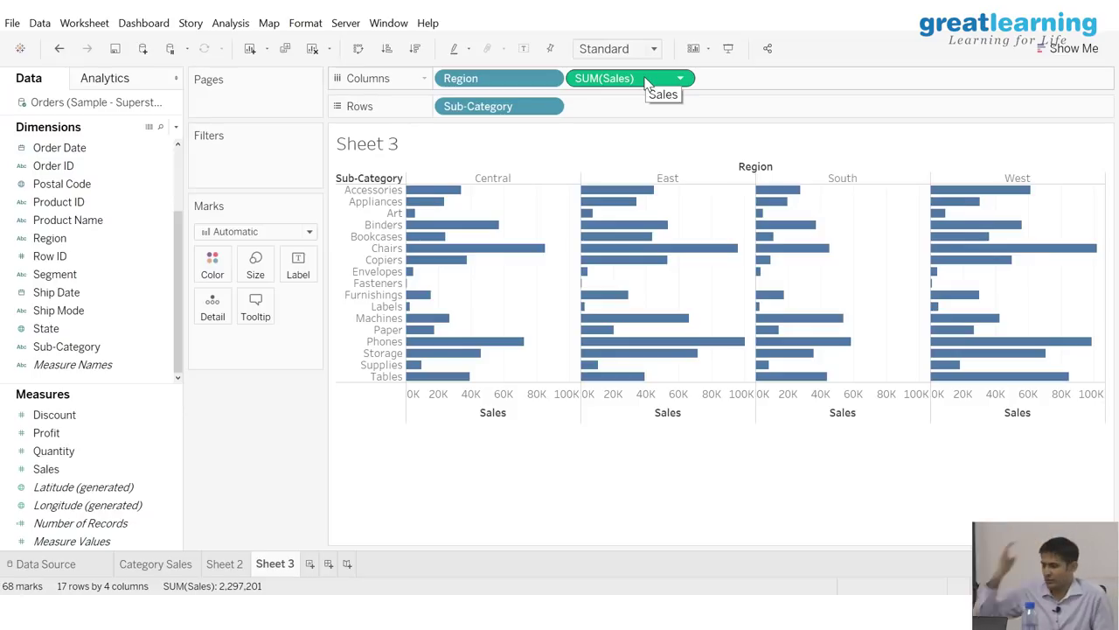
click(417, 49)
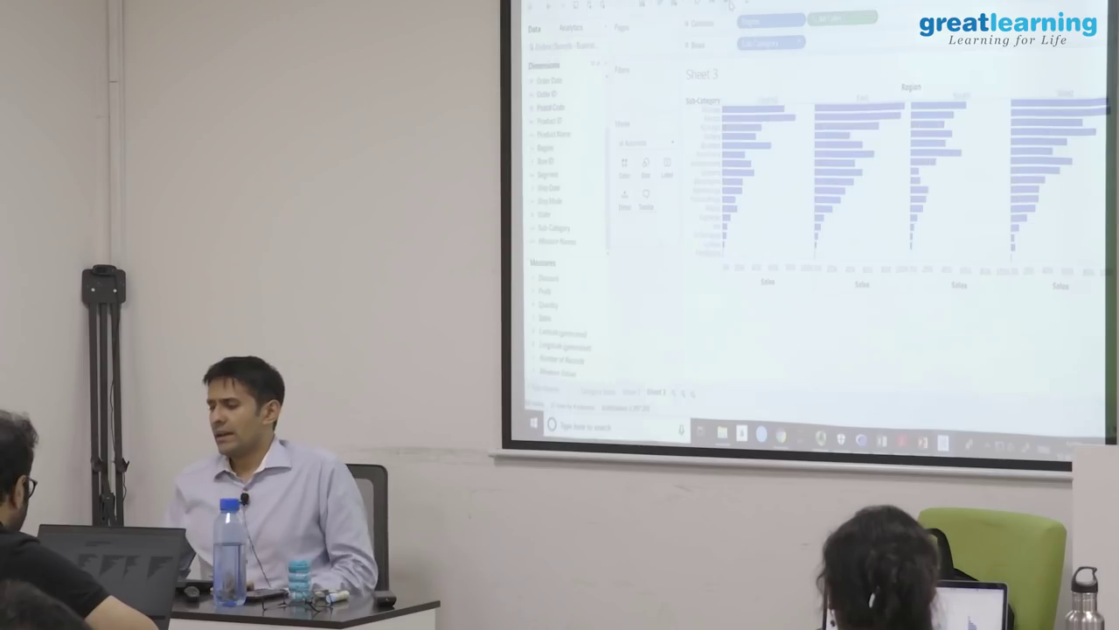
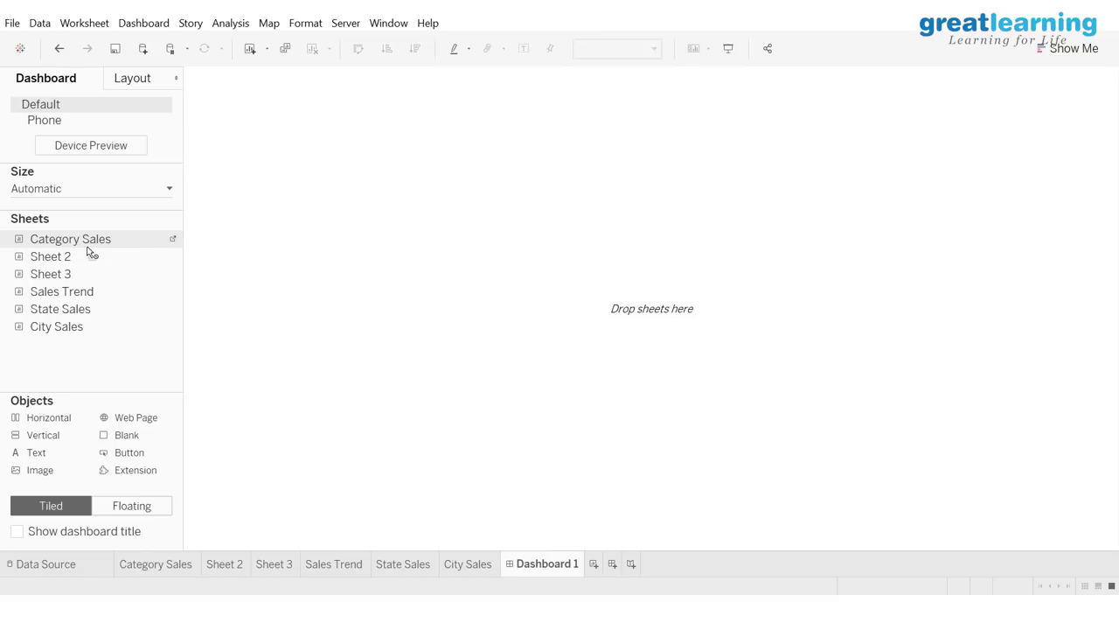
Add the Category Sales sheet to the empty dashboard.
drag(100, 239, 467, 190)
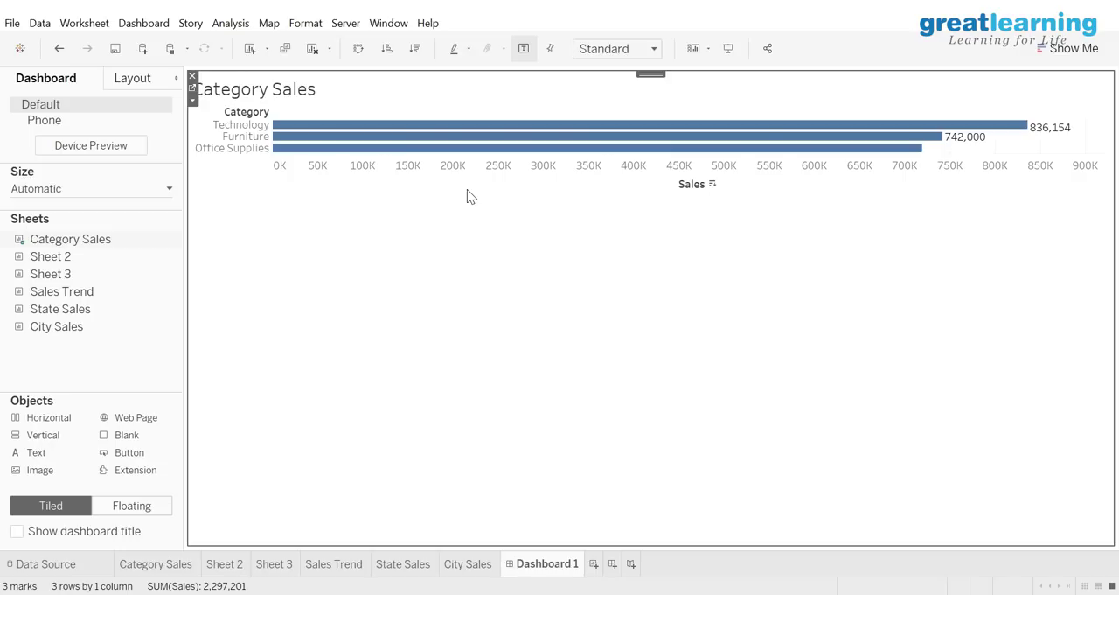
Check the layout sketch in PowerPoint, and add the Sales Trend sheet to the dashboard to the right of Category Sales.
mouse_move(62, 295)
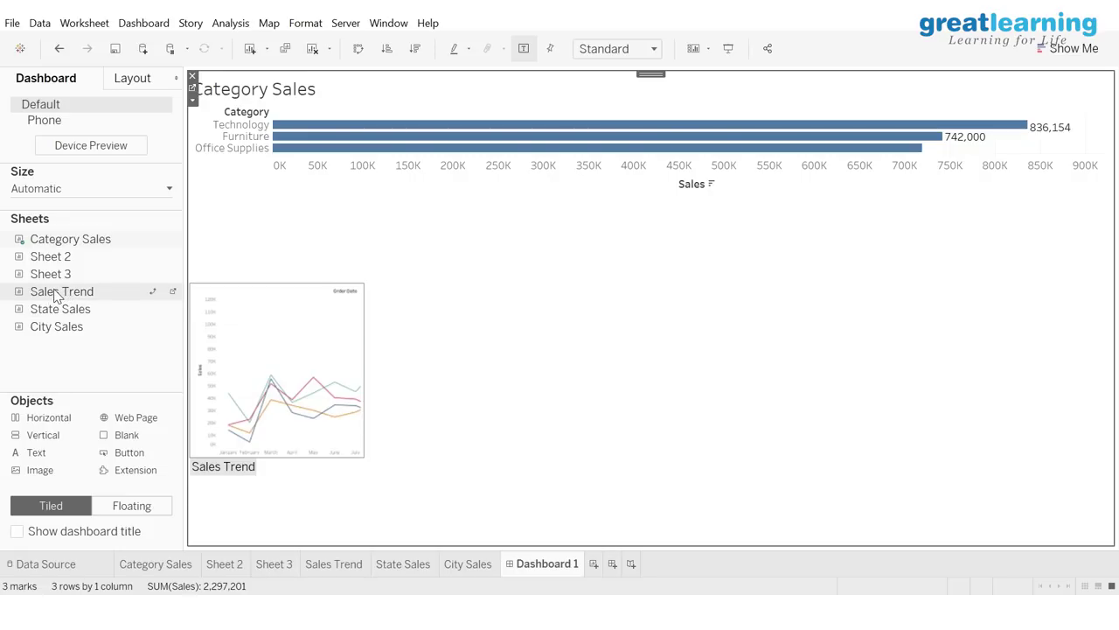
key(alt+Tab)
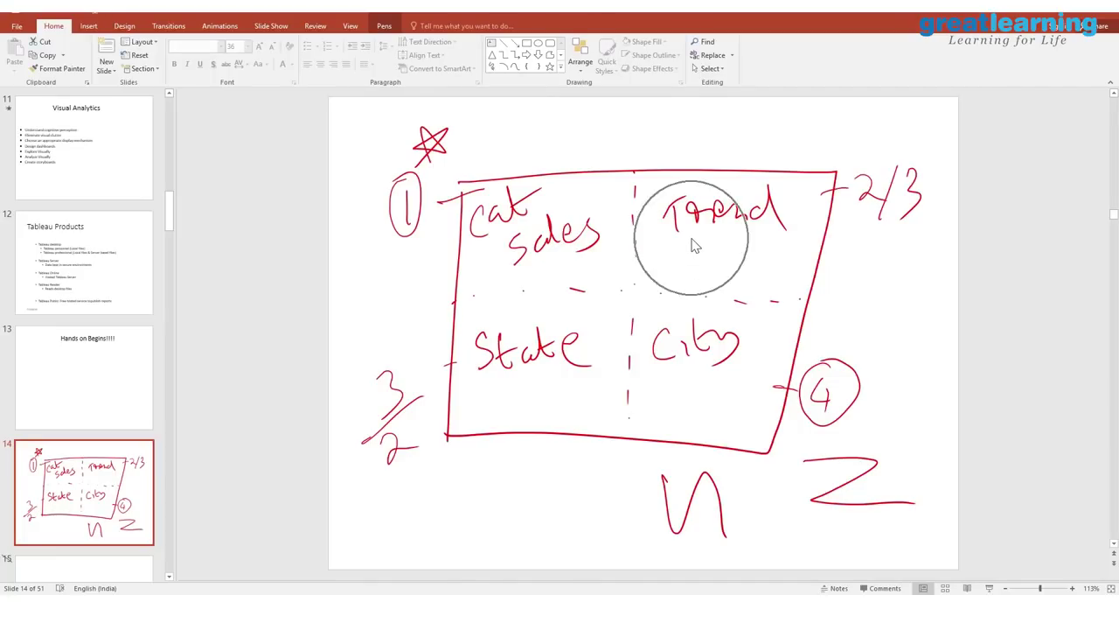
key(alt+Tab)
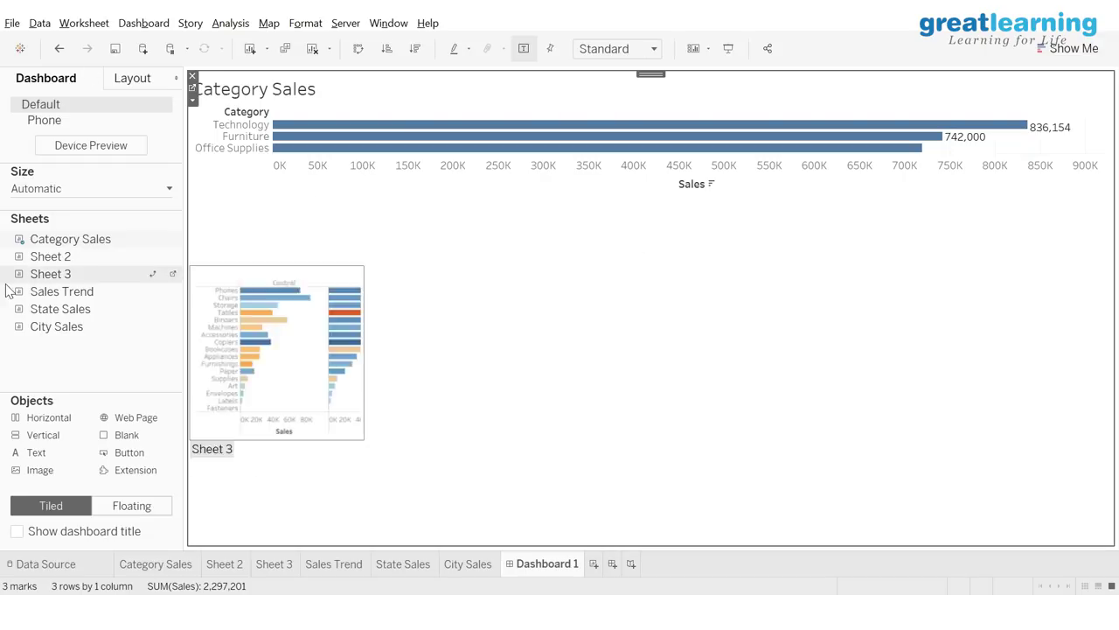
drag(53, 291, 861, 267)
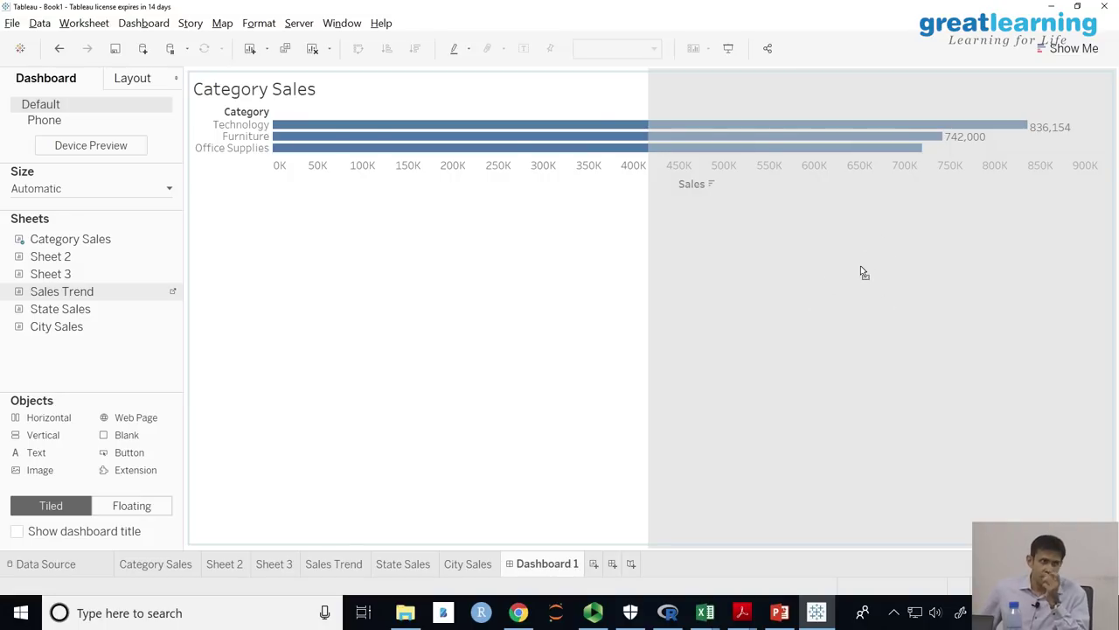
drag(861, 266, 859, 264)
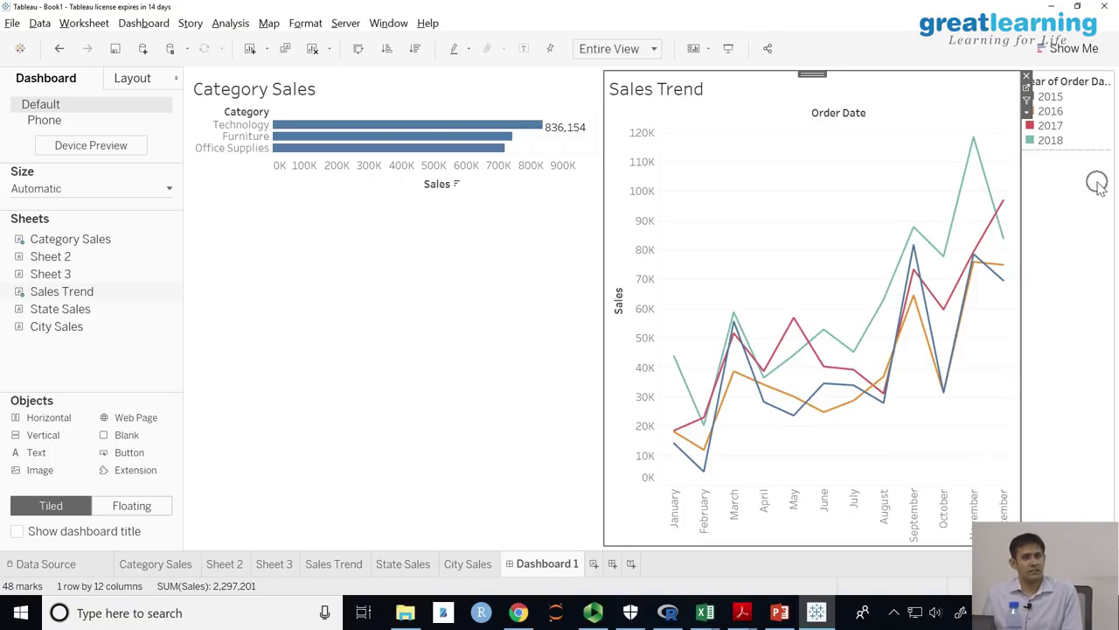
Add State Sales below Category Sales and City Sales below Sales Trend, and compare the arrangement with the layout sketch.
mouse_move(103, 322)
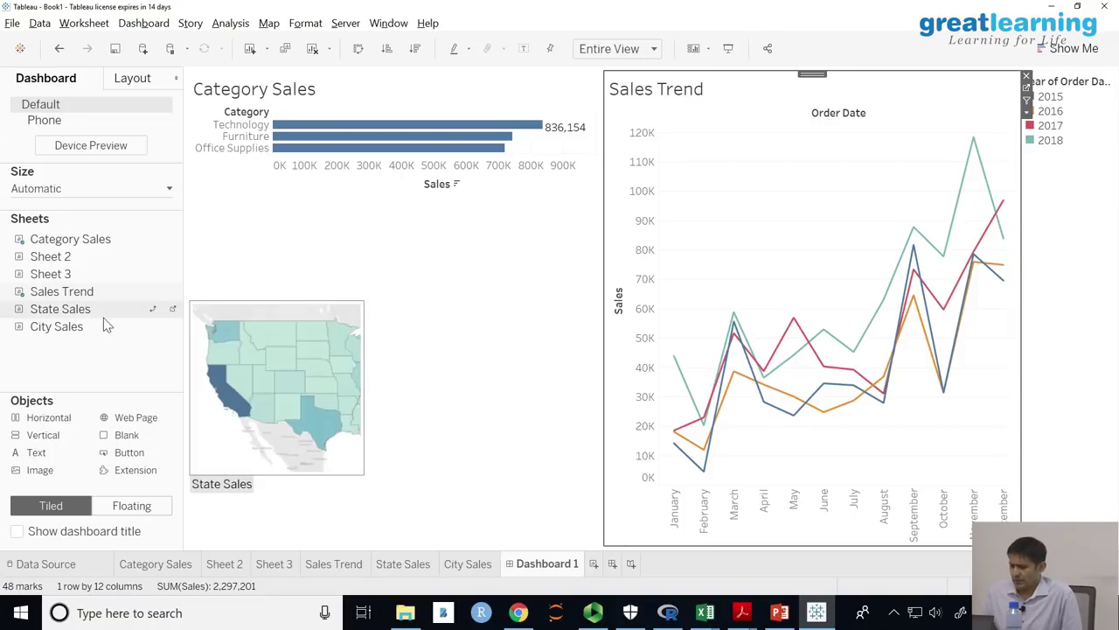
drag(104, 307, 401, 428)
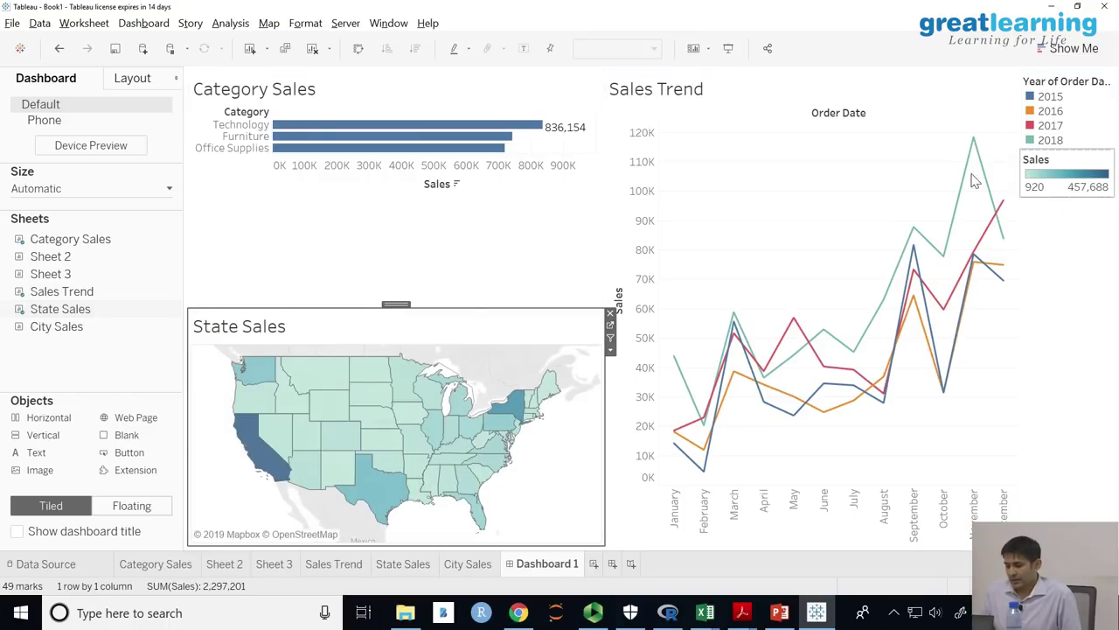
drag(56, 326, 837, 436)
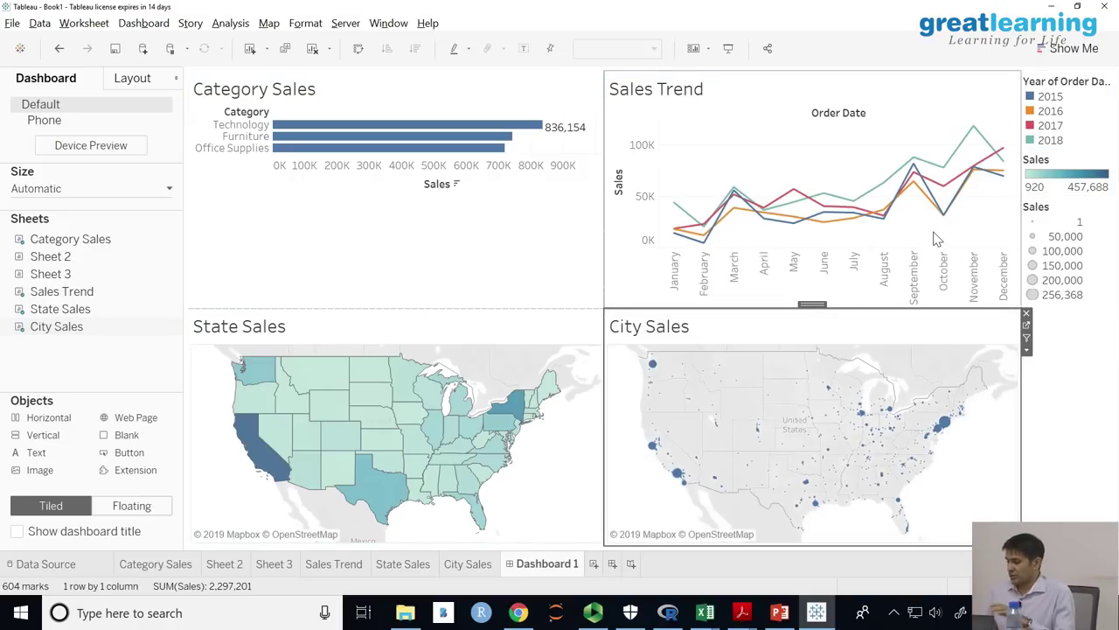
key(alt+Tab)
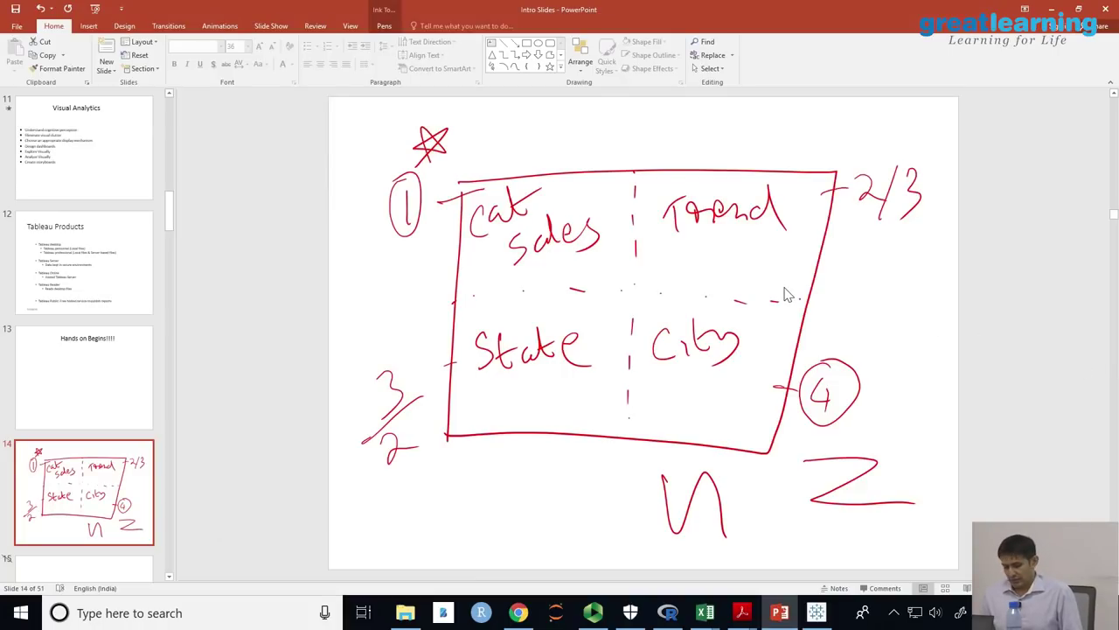
key(alt+Tab)
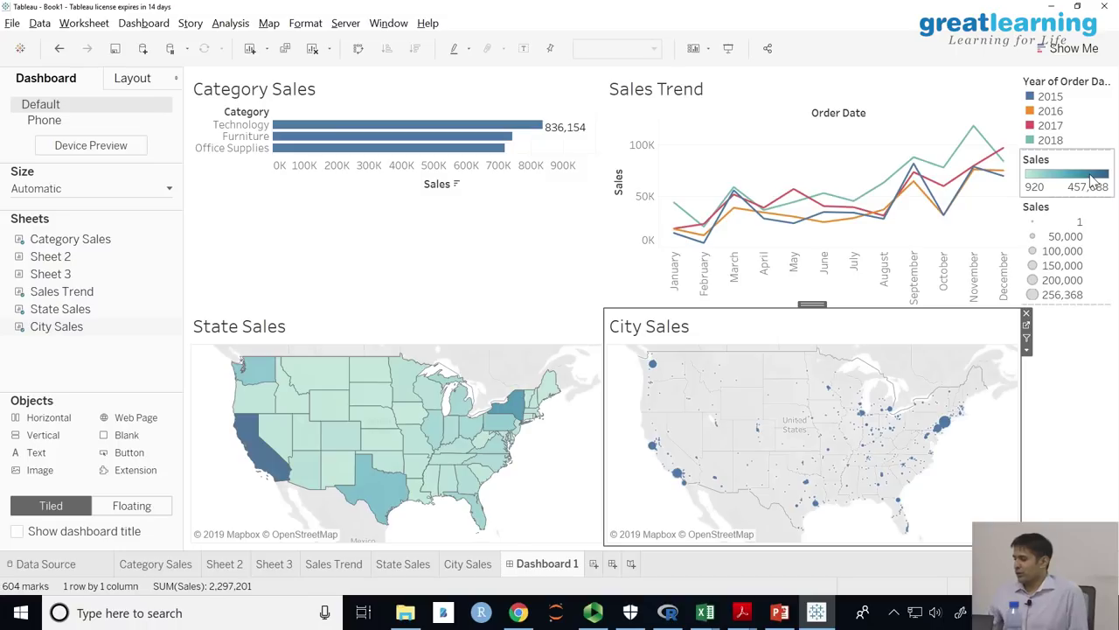
Remove the Sales size legend and the Sales color legend from the dashboard.
click(1095, 238)
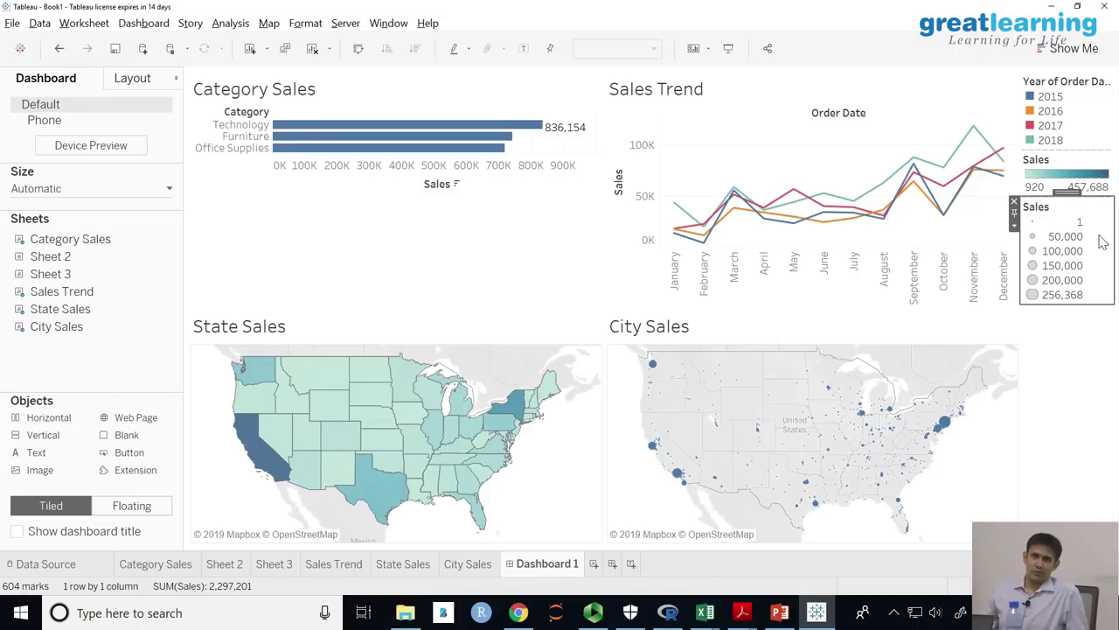
click(1015, 203)
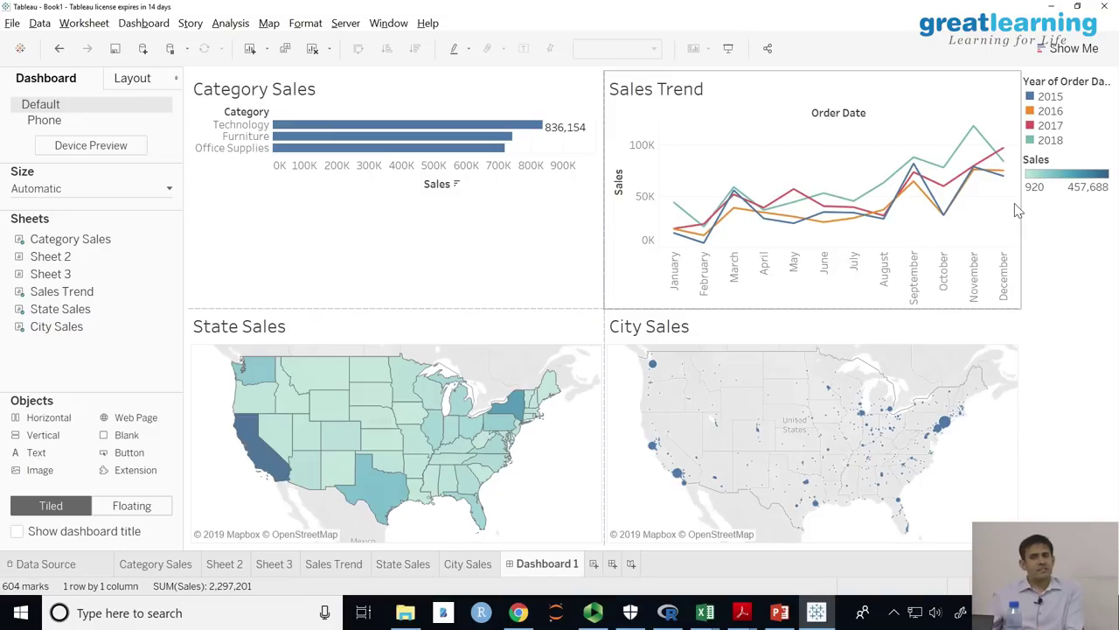
mouse_move(306, 375)
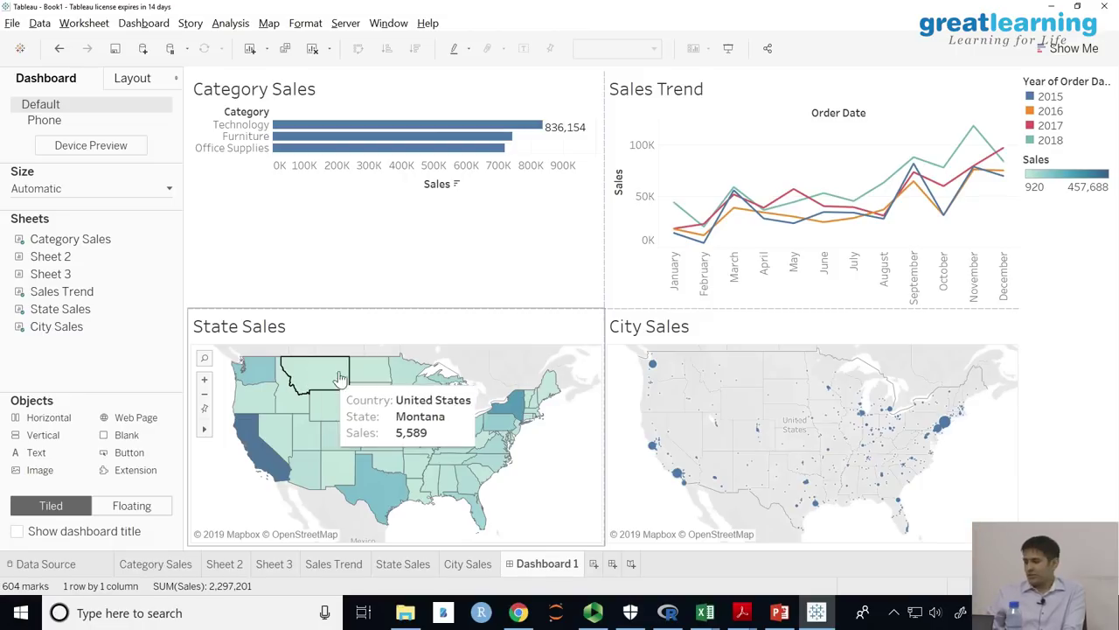
click(1086, 168)
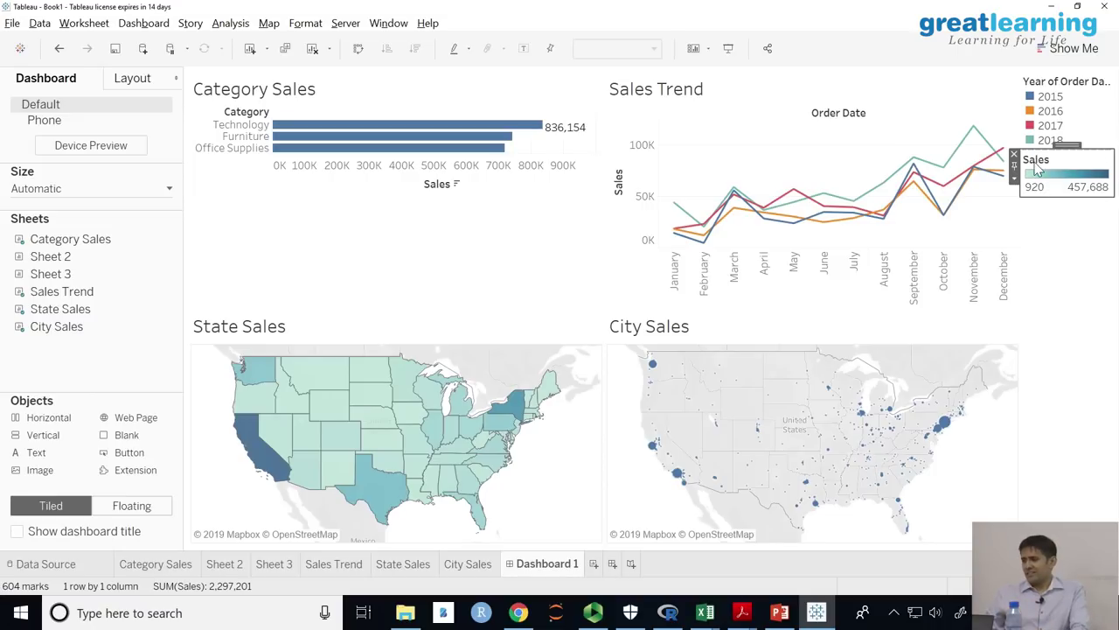
key(Delete)
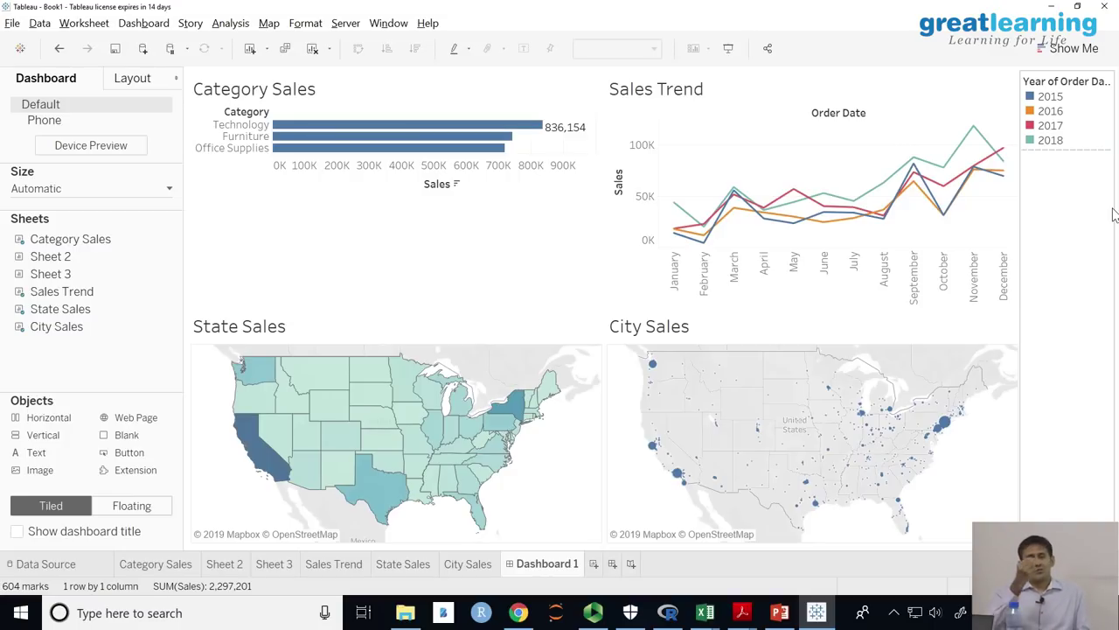
Make the Year of Order Date legend floating and move it next to the Sales Trend title.
click(1096, 232)
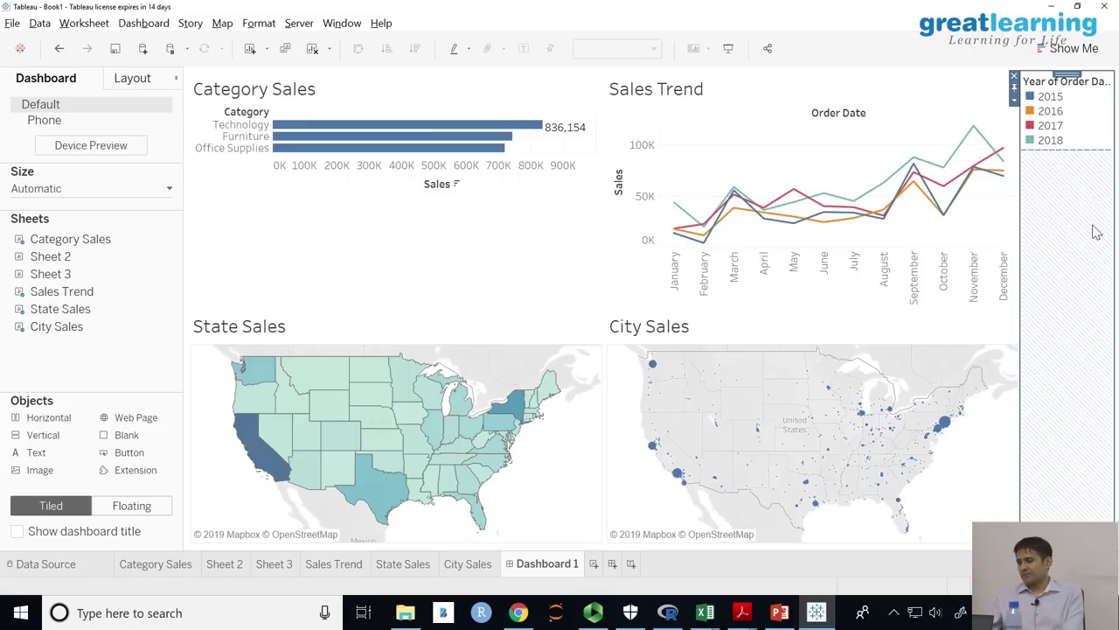
click(1093, 122)
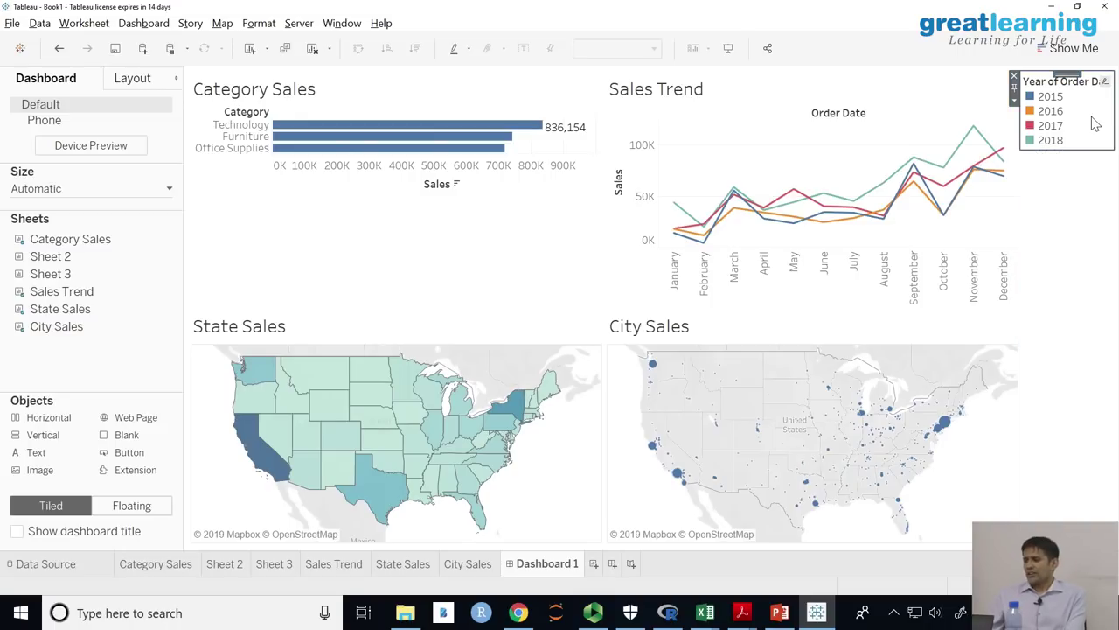
click(1092, 120)
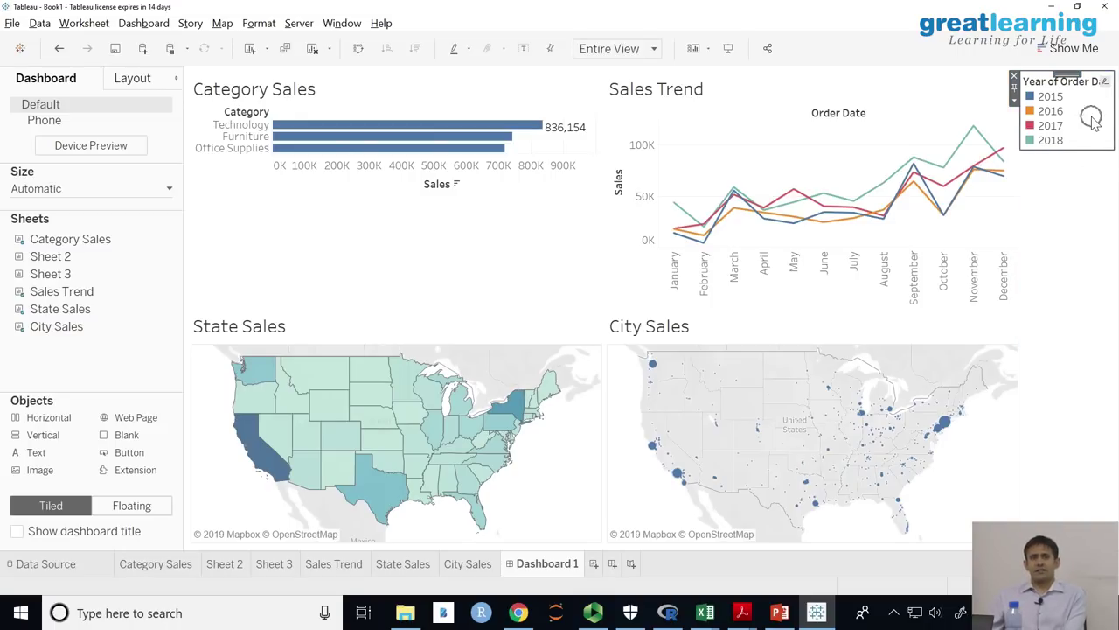
click(1091, 118)
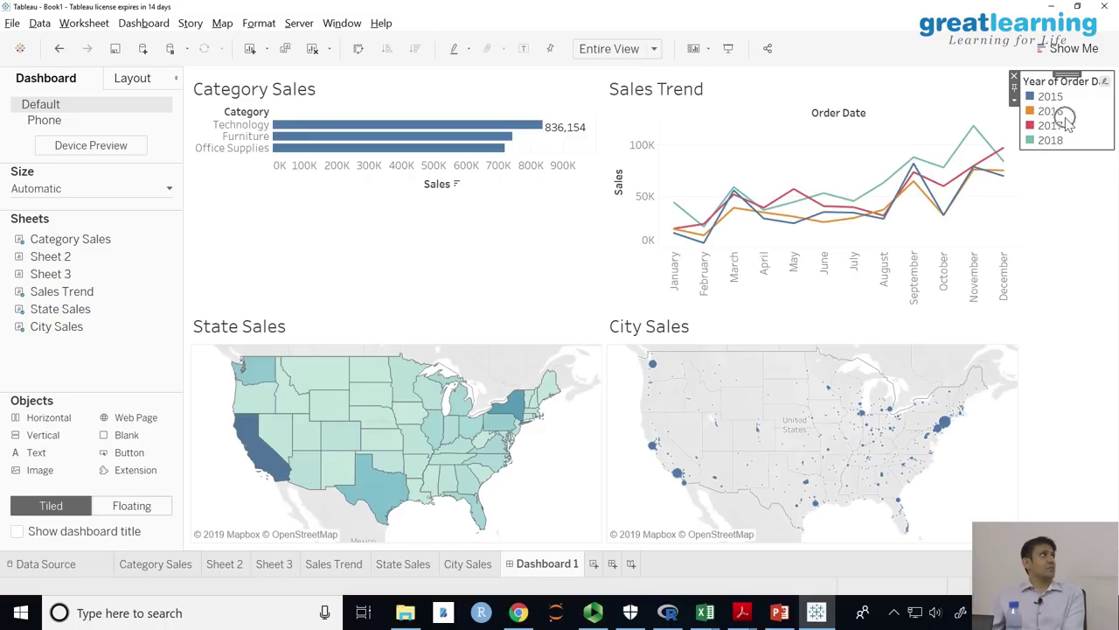
click(1026, 103)
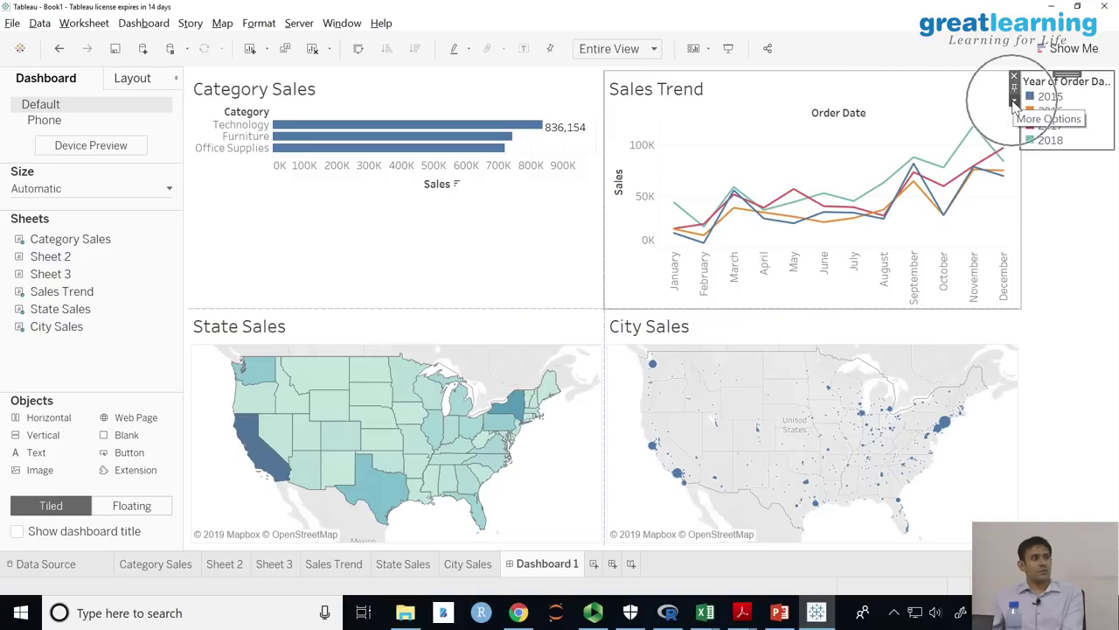
click(1014, 102)
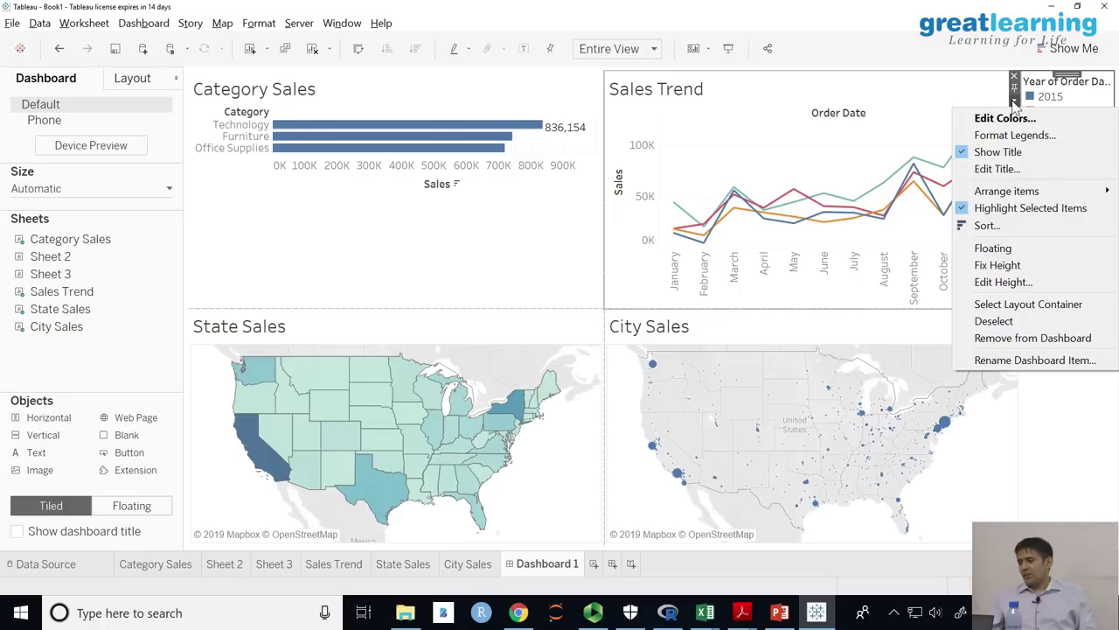
click(1029, 249)
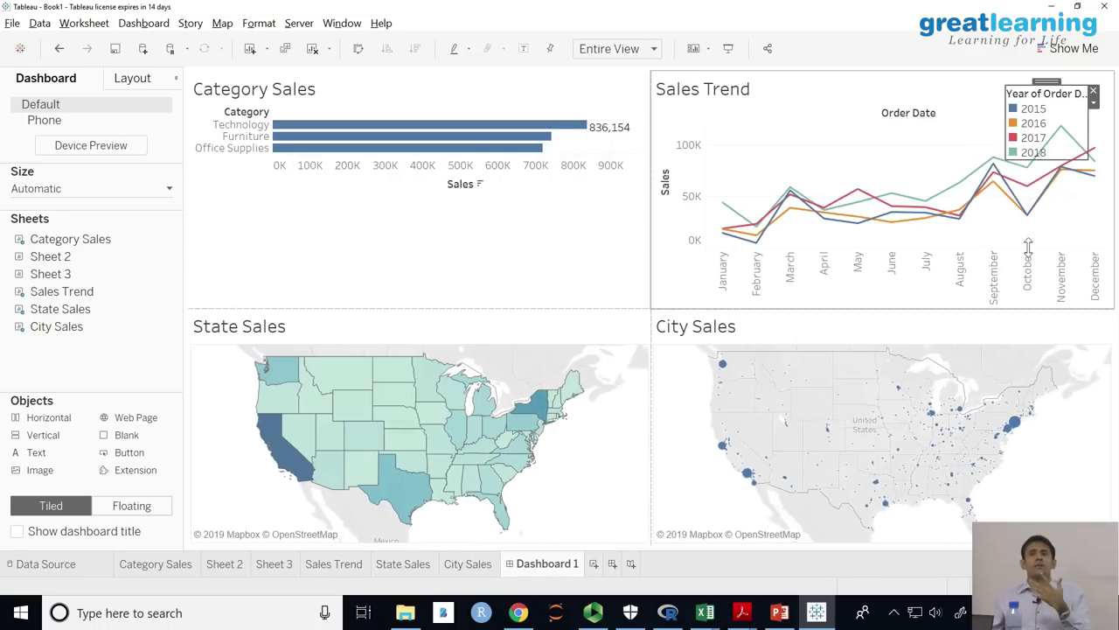
drag(1045, 81, 806, 77)
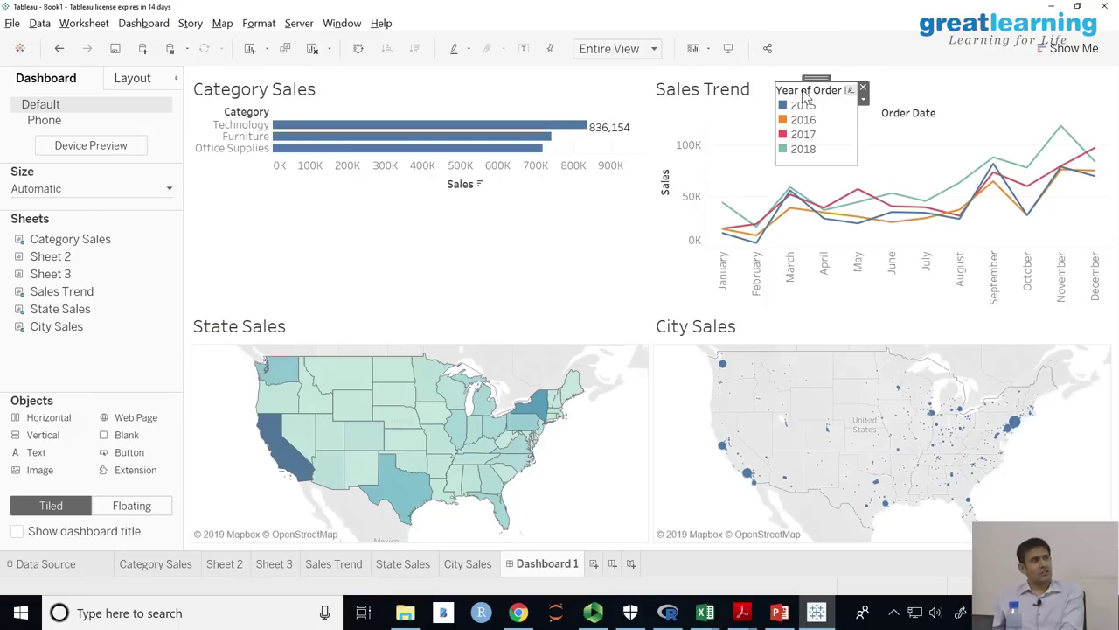
Hide the title of the floating year legend.
right_click(804, 94)
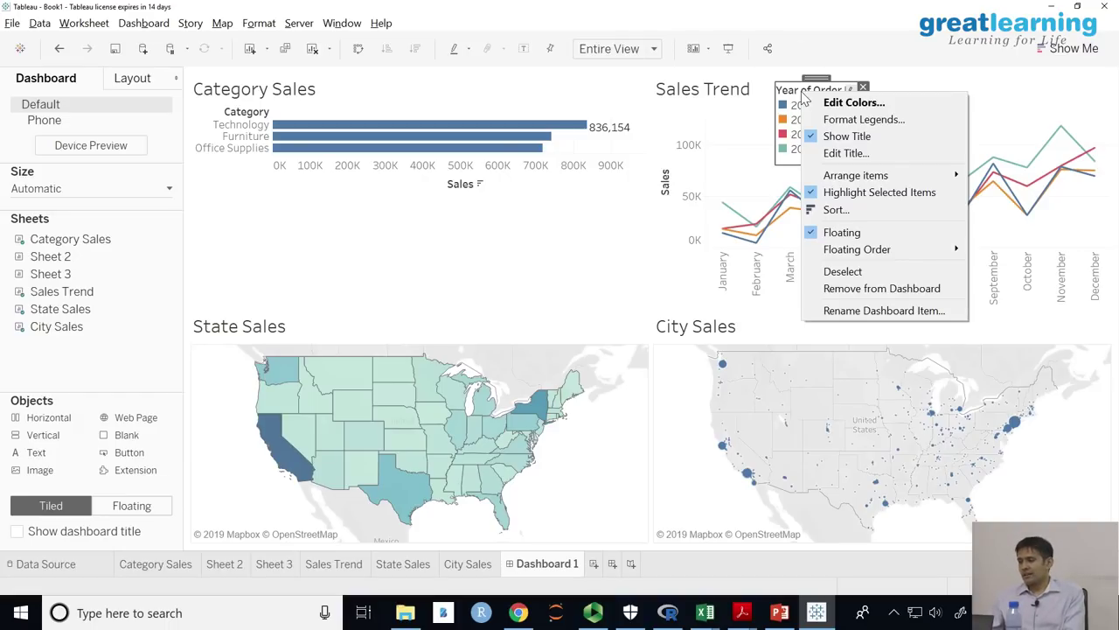
click(847, 136)
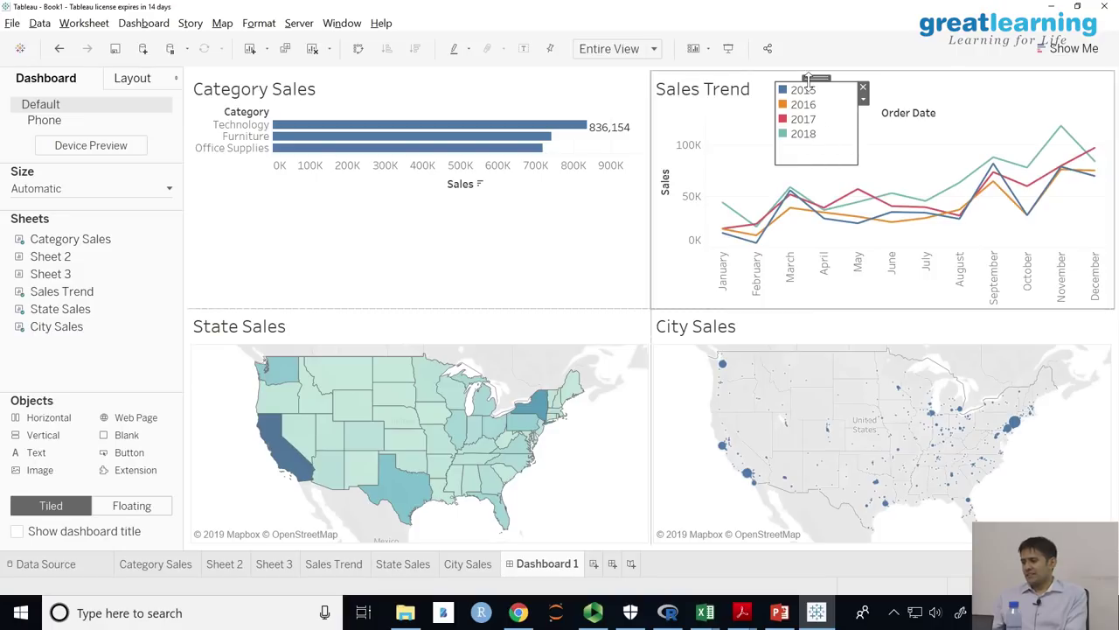
click(937, 88)
click(798, 86)
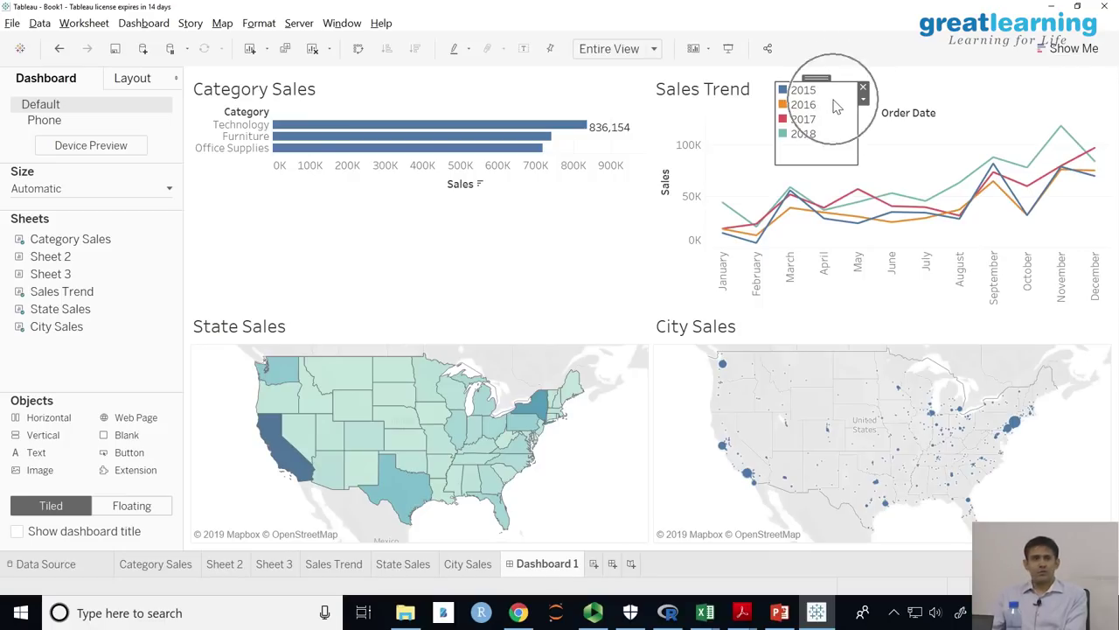
Arrange the year legend's items in a single row and resize it to a flat strip beside the Sales Trend title.
right_click(835, 106)
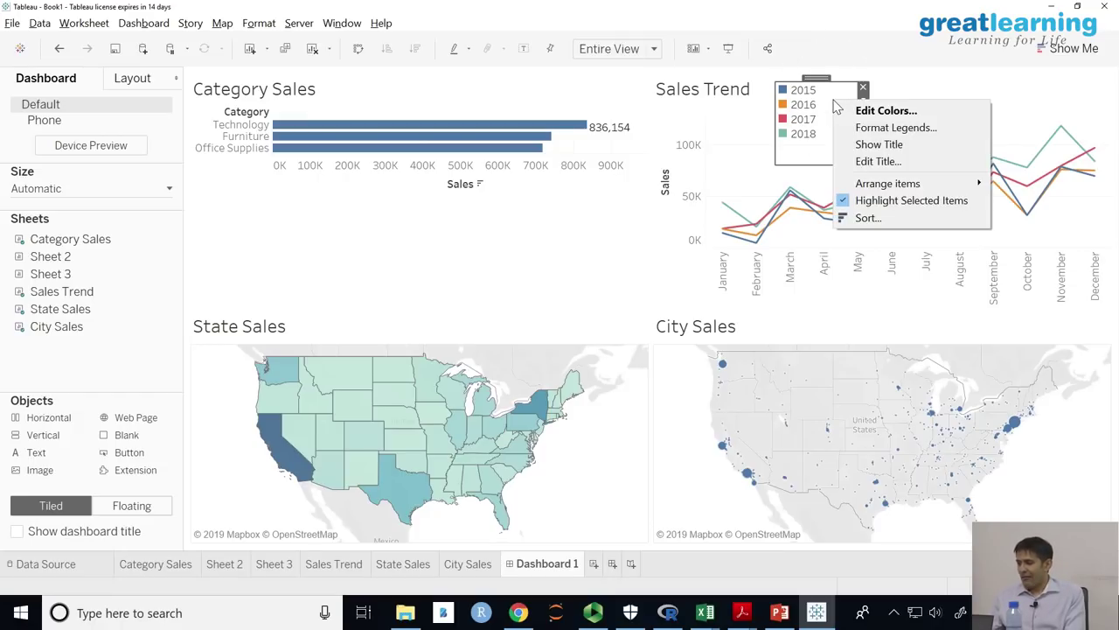
mouse_move(883, 186)
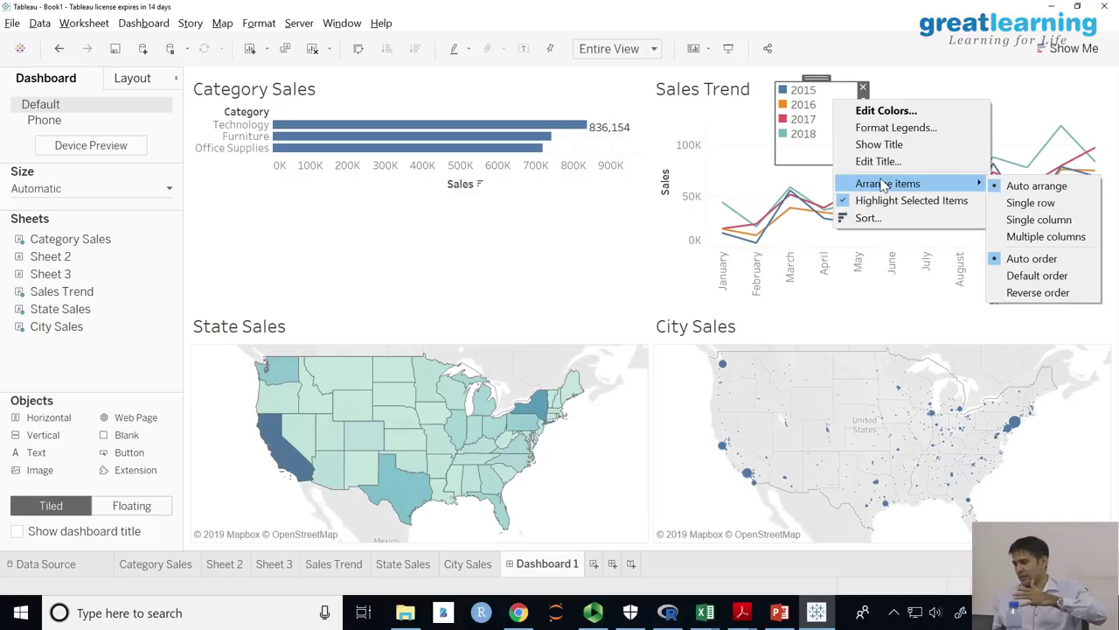
click(1041, 203)
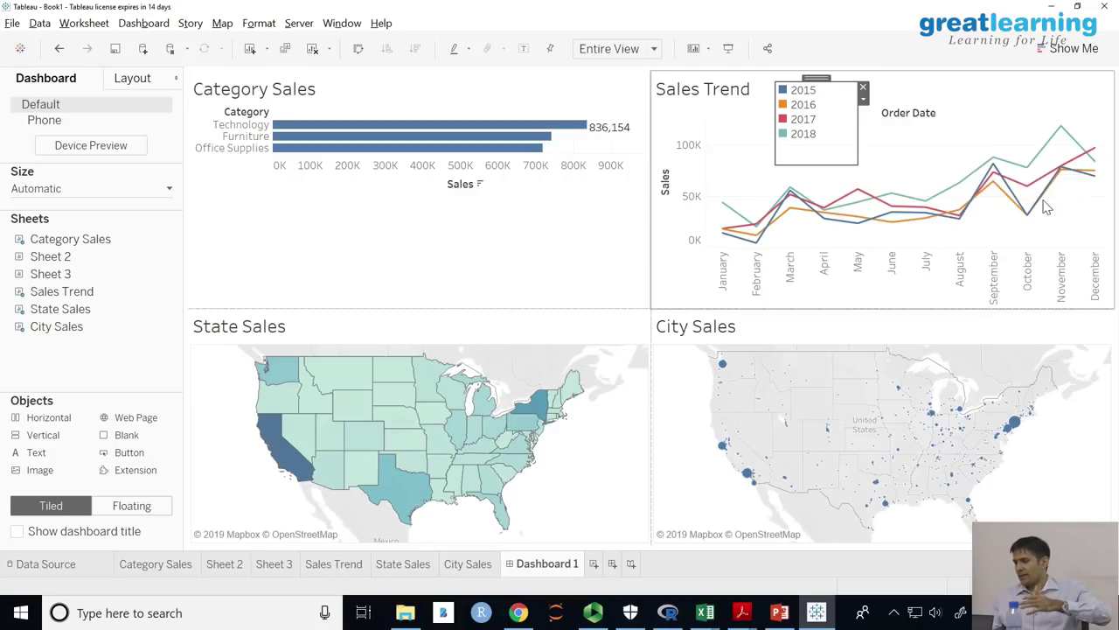
drag(835, 164, 1062, 97)
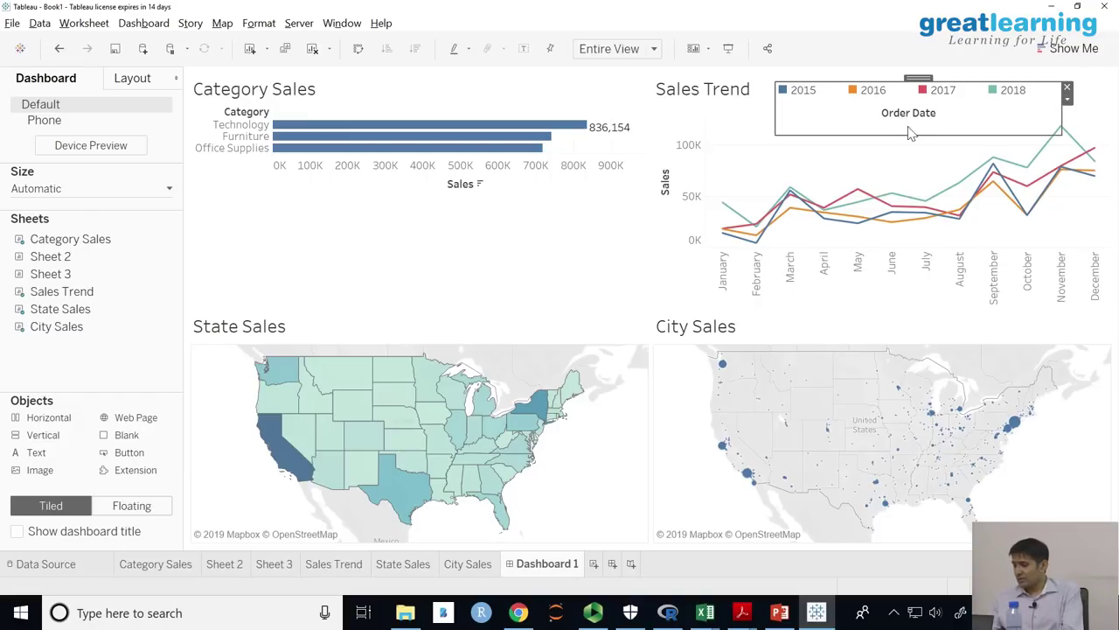
drag(908, 133, 924, 107)
click(827, 137)
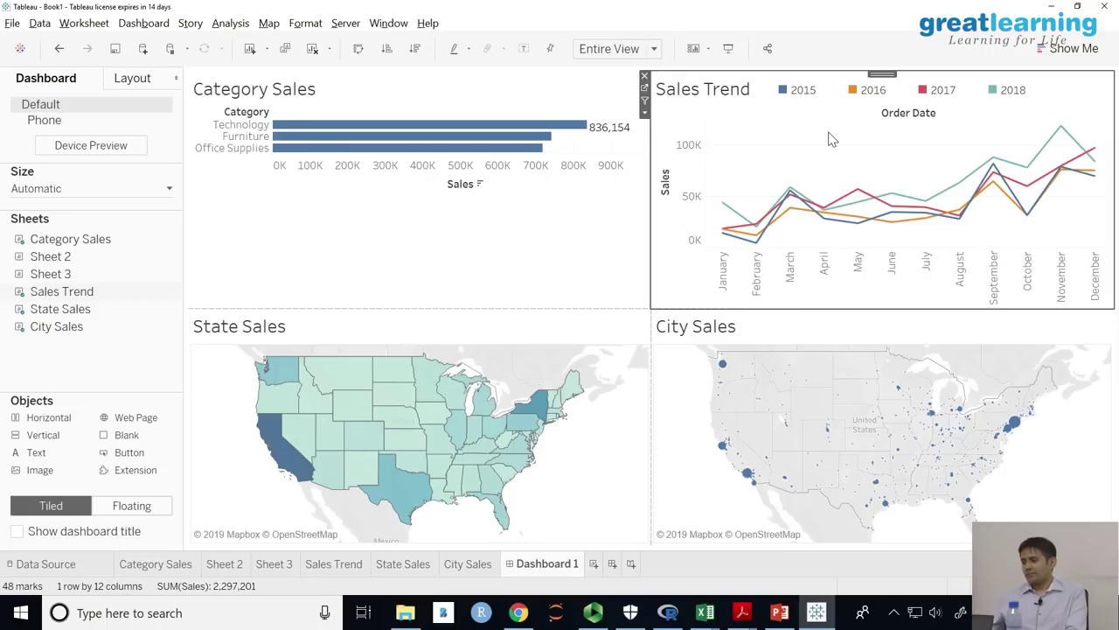
Set the fit of the Category Sales view on the dashboard to Entire View.
click(396, 258)
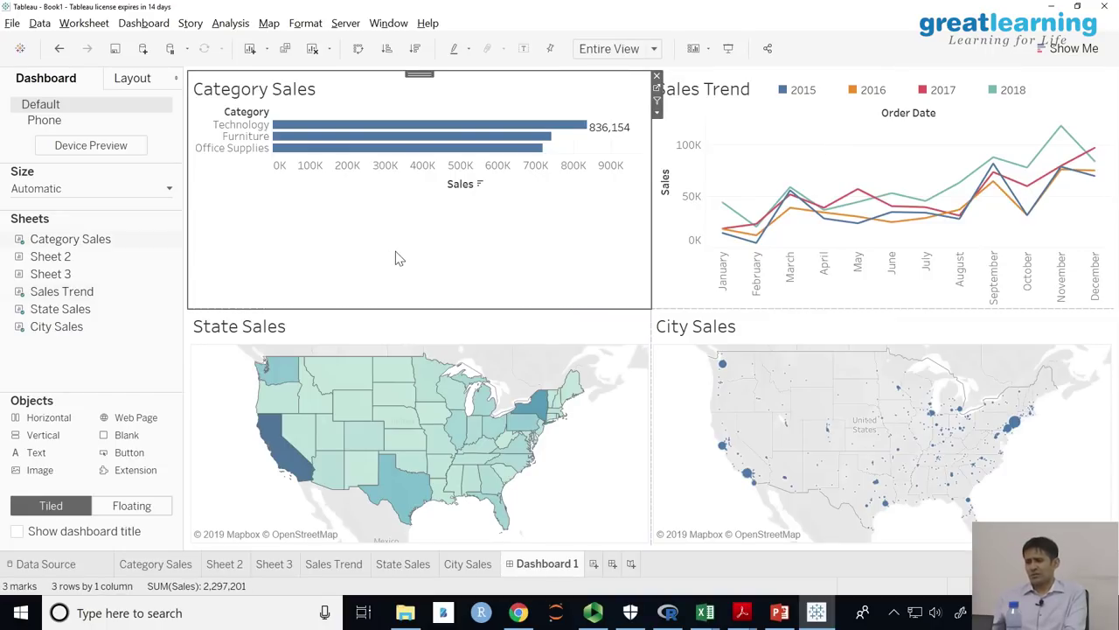
click(397, 257)
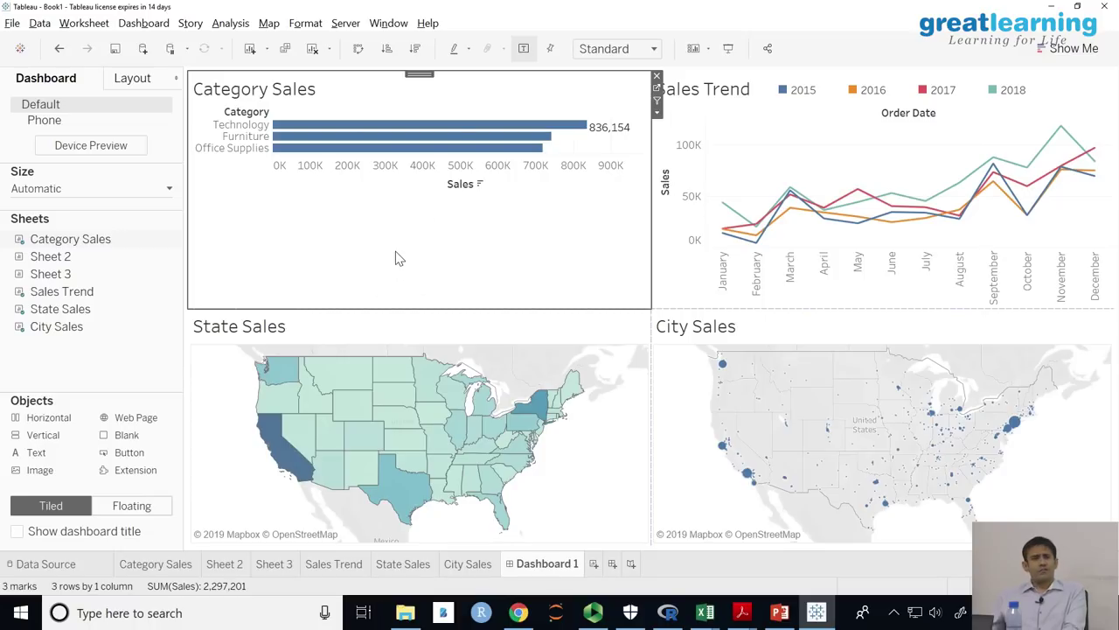
click(398, 255)
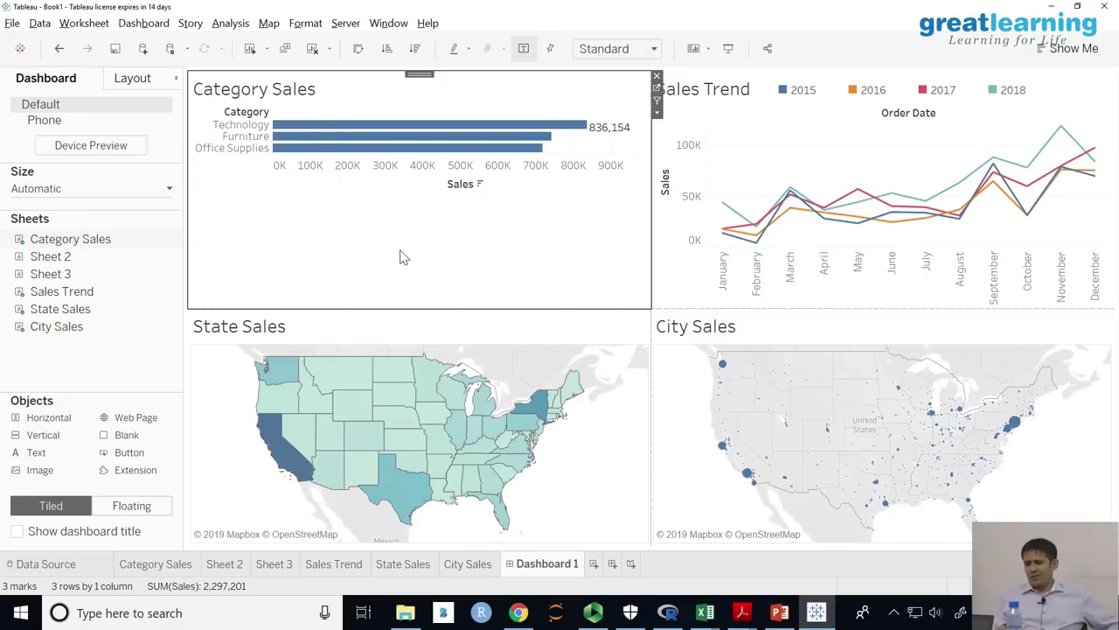
click(403, 256)
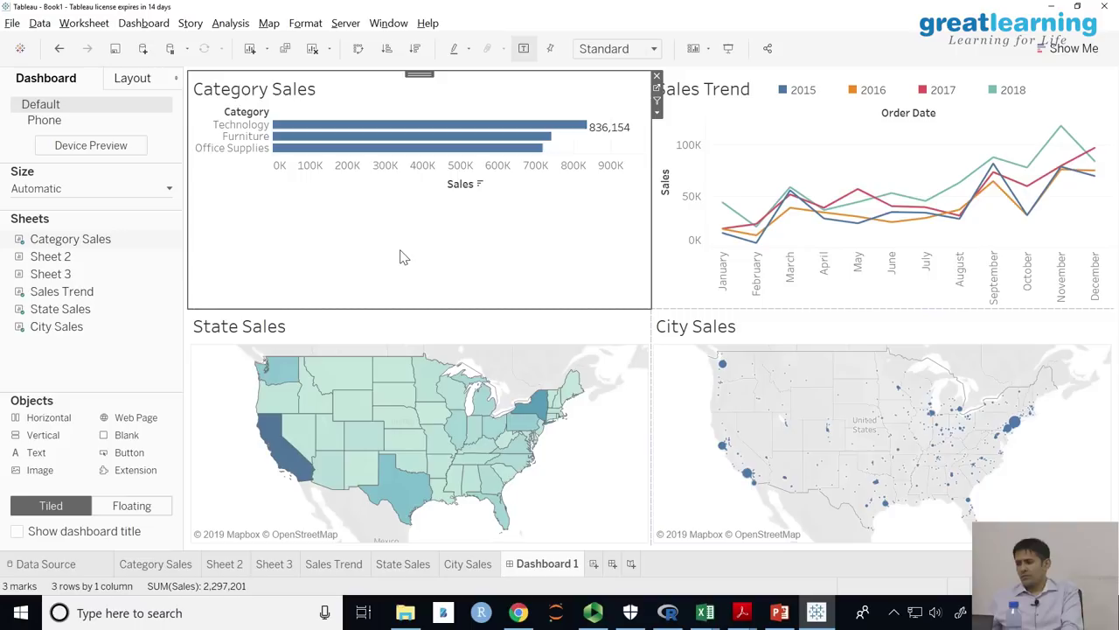
click(402, 256)
click(402, 257)
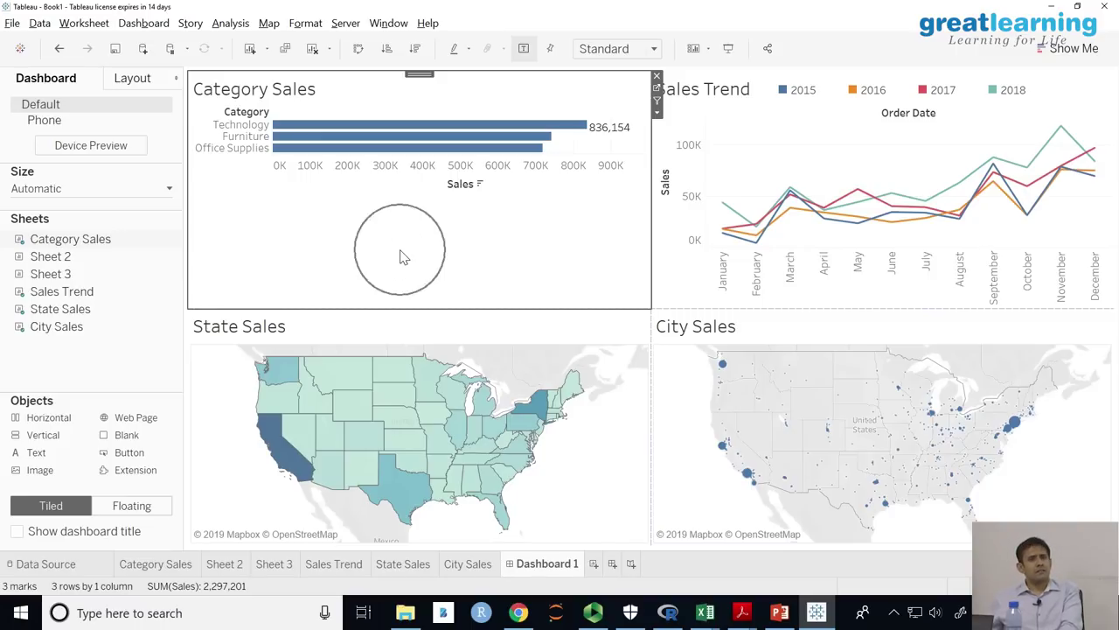
right_click(403, 256)
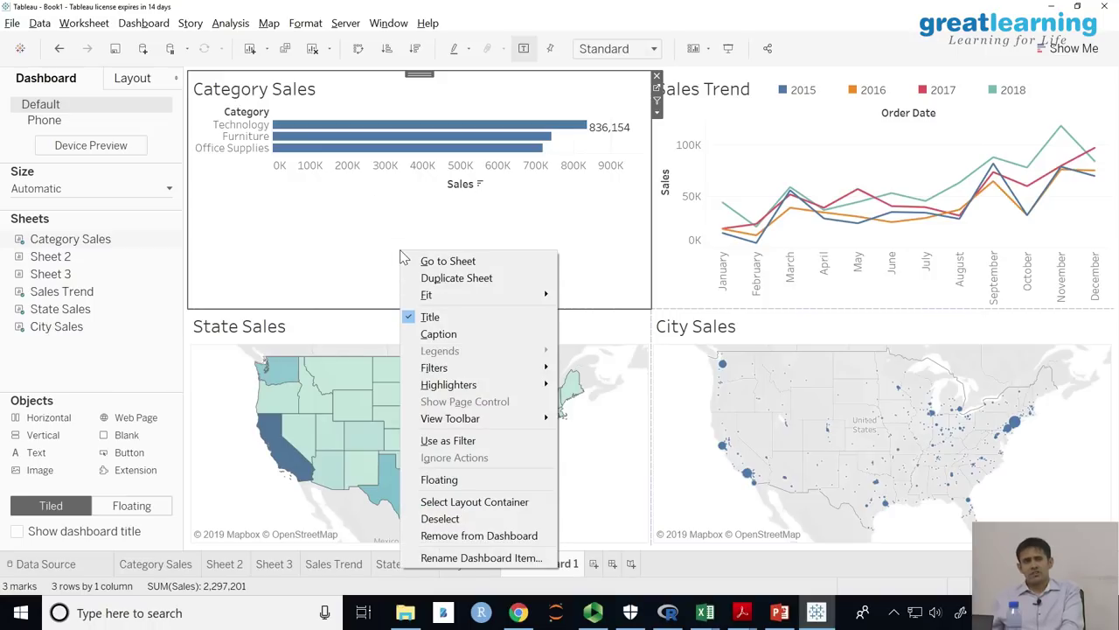
mouse_move(514, 301)
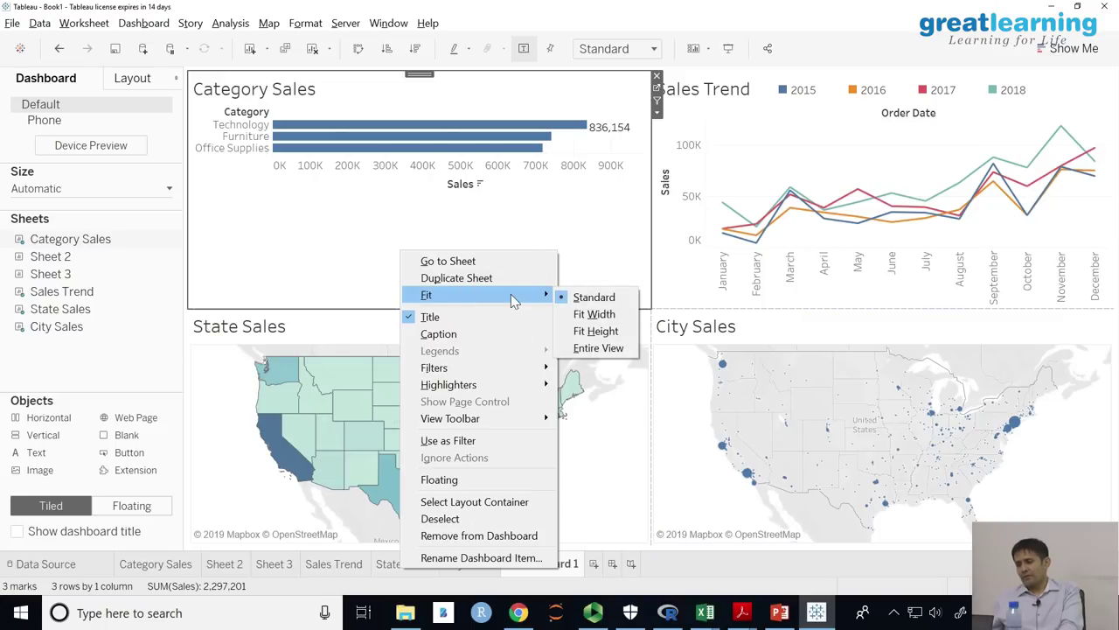
click(612, 347)
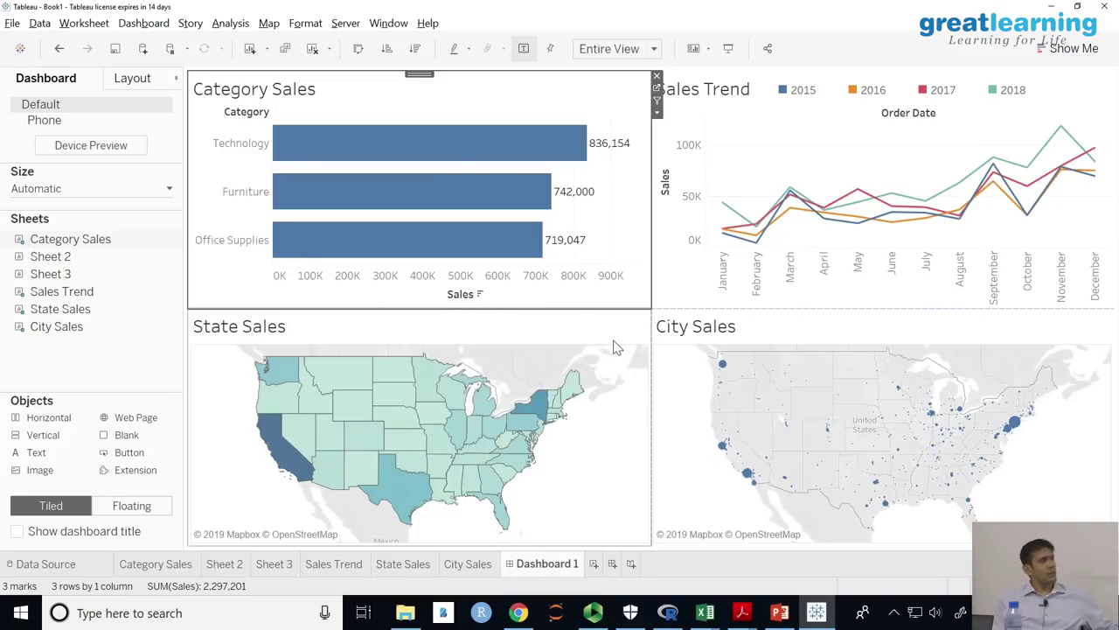
Switch to PowerPoint to review the hand-drawn four-part layout sketch and return to the Tableau dashboard.
key(alt+Tab)
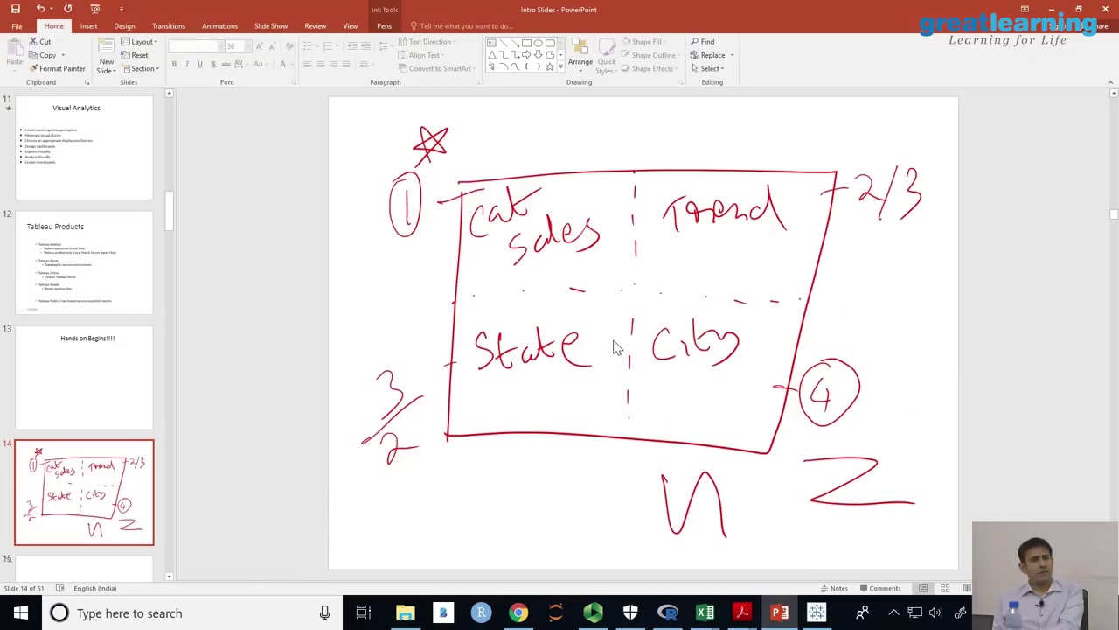
key(alt+Tab)
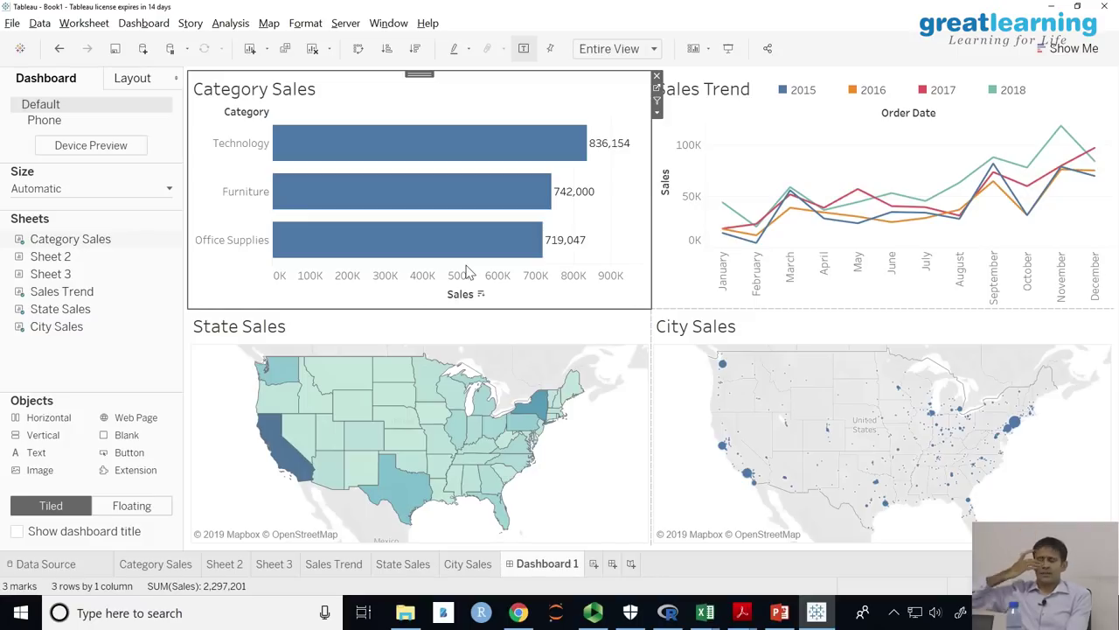
Use the Category Sales and Sales Trend views as filters for the dashboard.
click(513, 93)
click(513, 93)
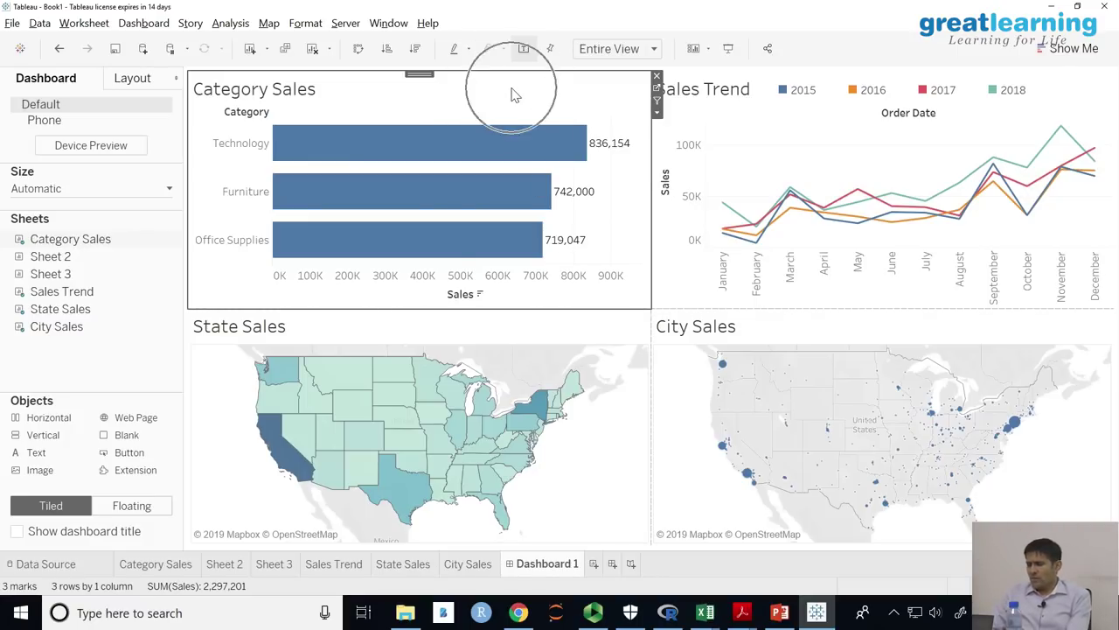
click(513, 94)
click(514, 94)
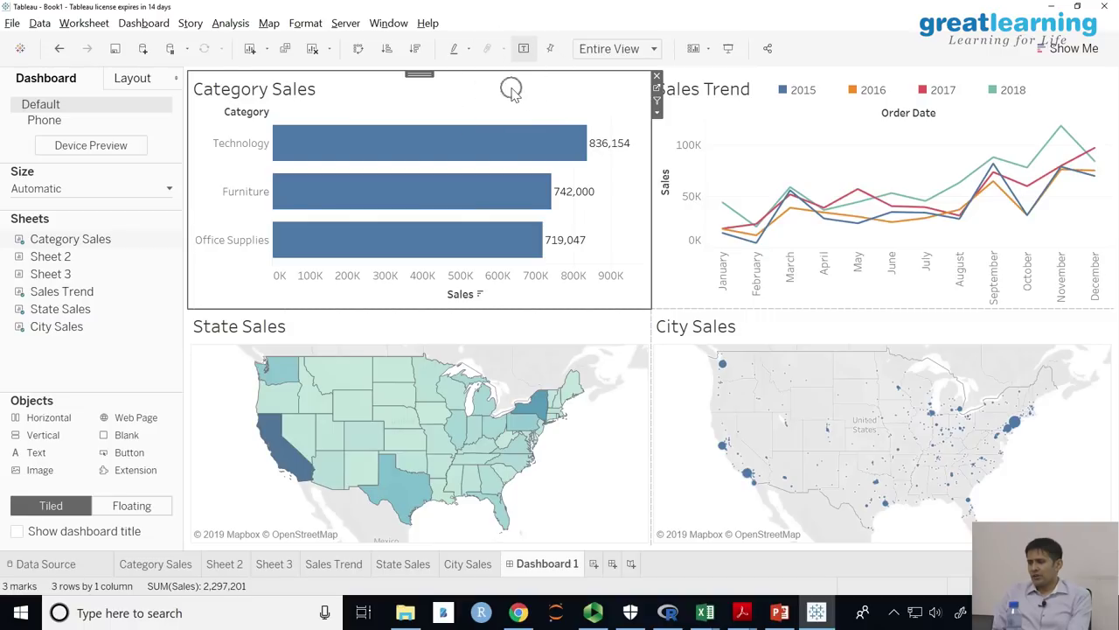
click(659, 102)
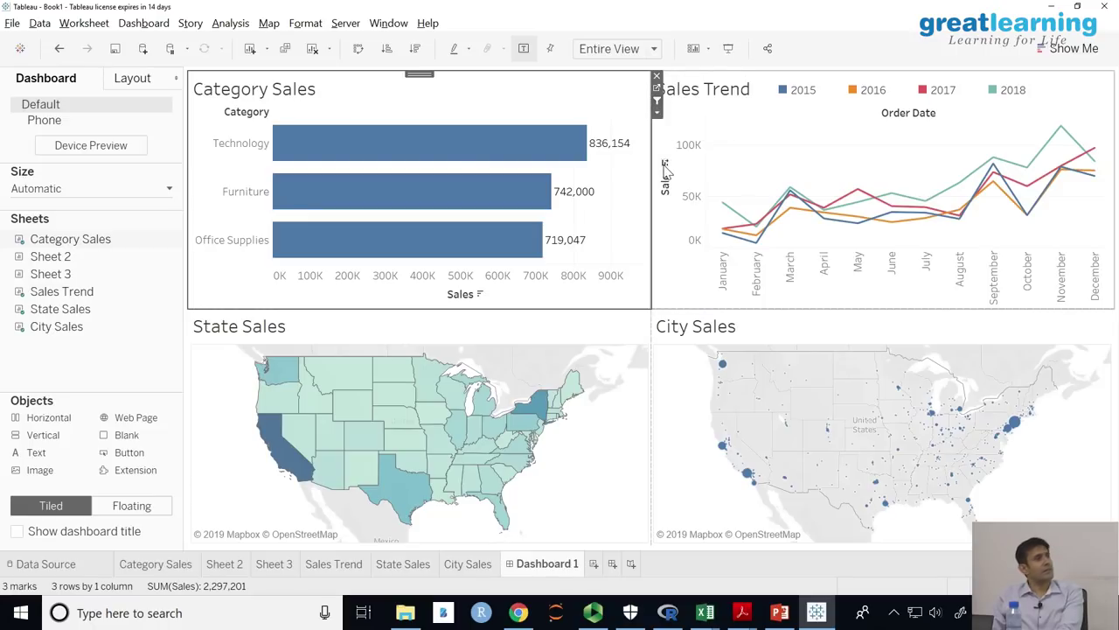
click(868, 168)
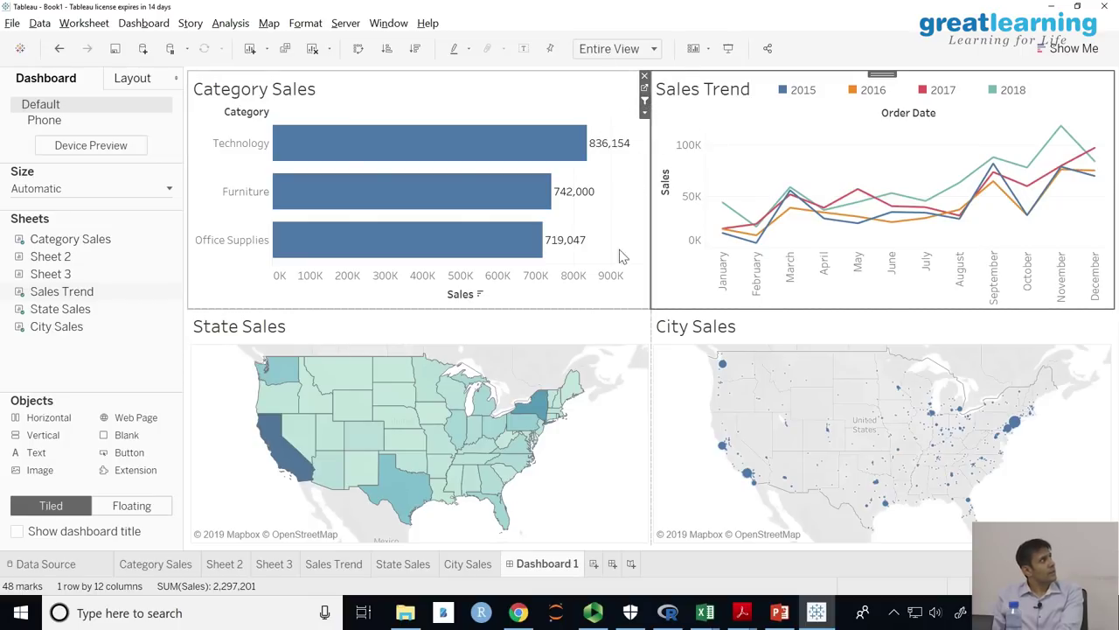
Use the State Sales and City Sales maps as filters for the dashboard.
click(615, 334)
click(623, 331)
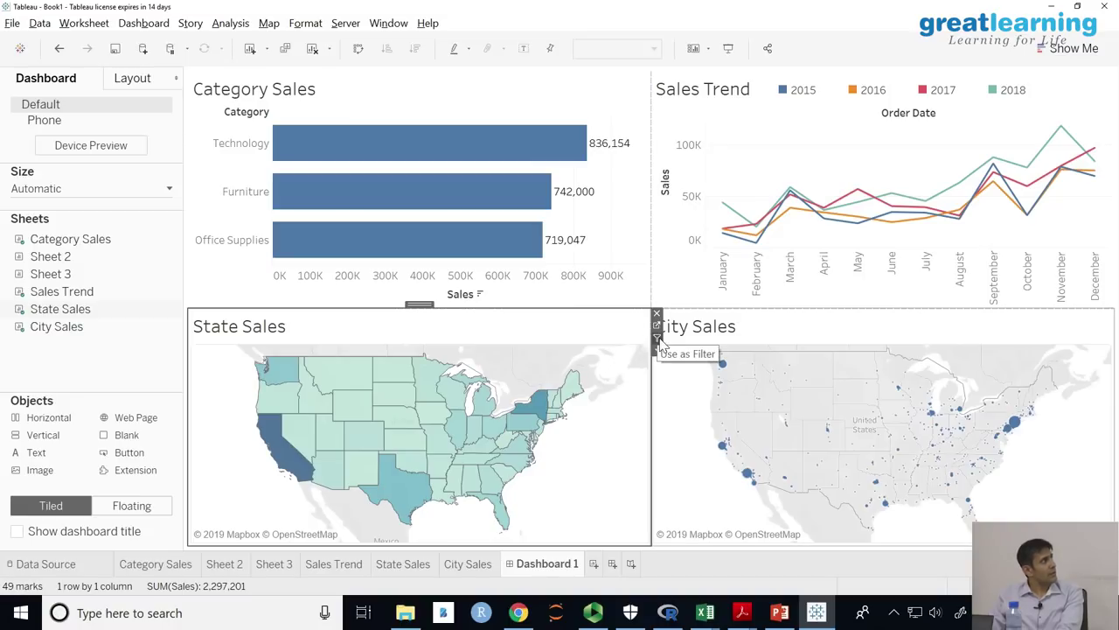
click(657, 339)
click(805, 331)
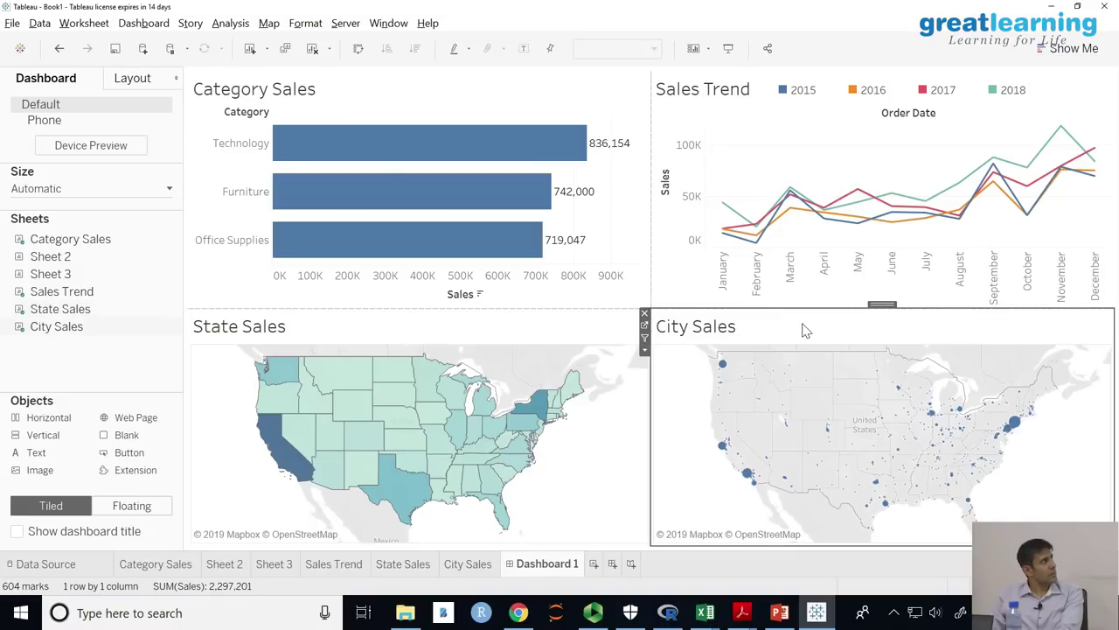
click(644, 339)
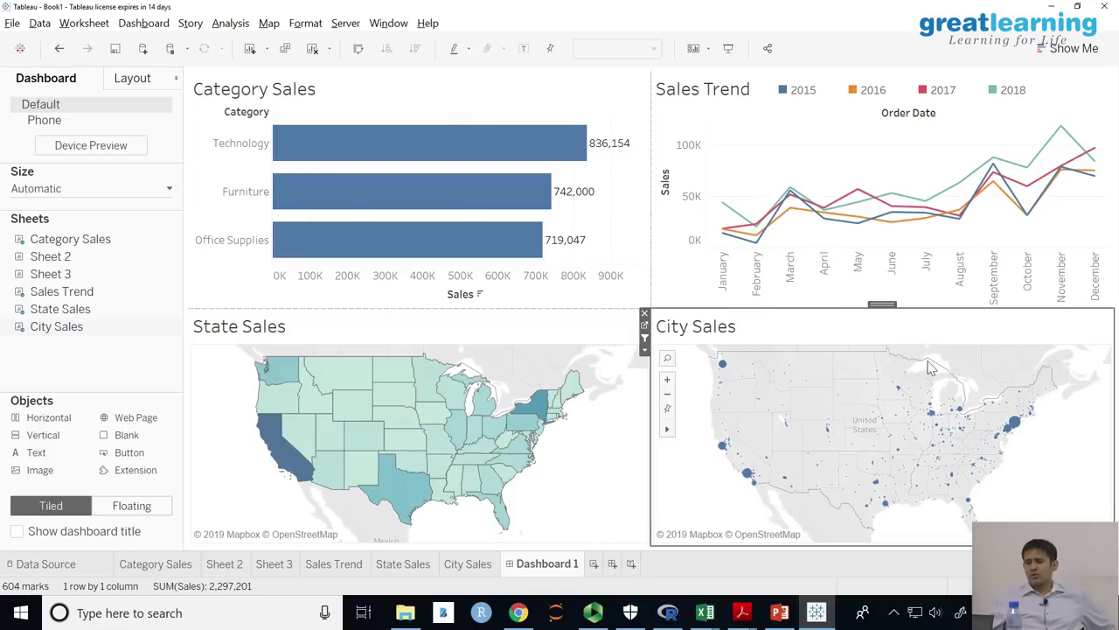
Test the dashboard filters with the Technology, Furniture and Office Supplies bars in turn and with the November 2018 trend point.
mouse_move(350, 153)
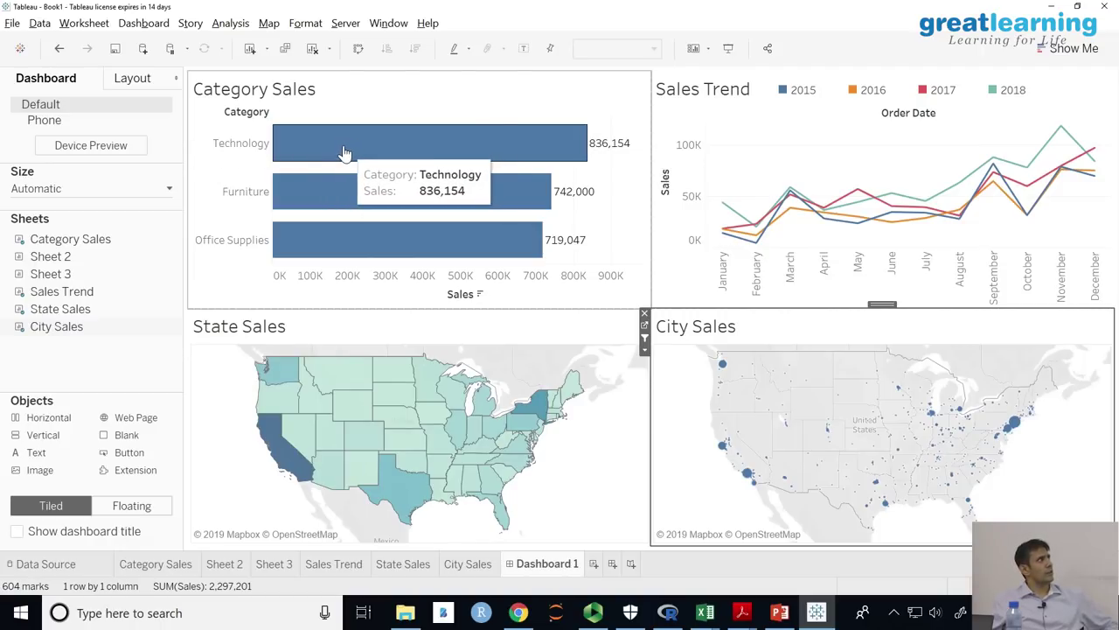
click(348, 150)
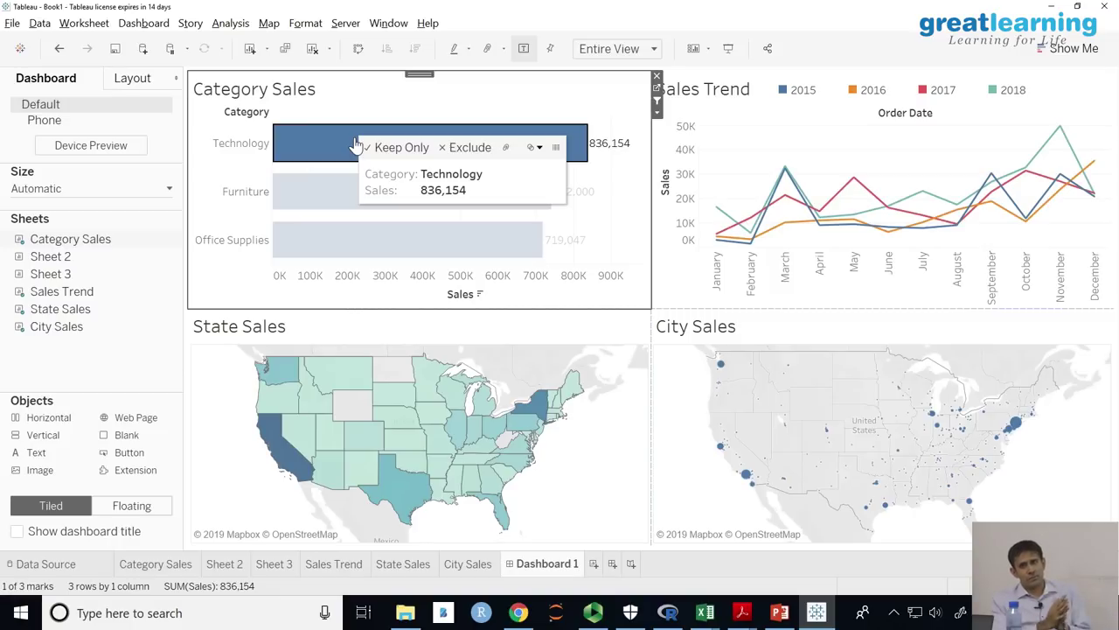
click(350, 201)
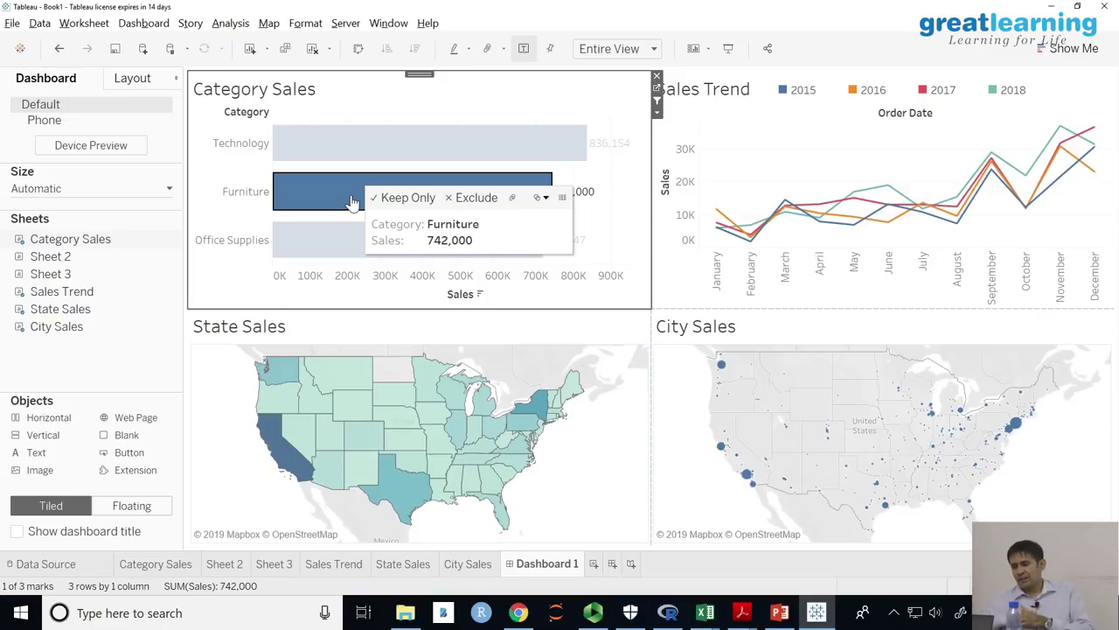
click(315, 250)
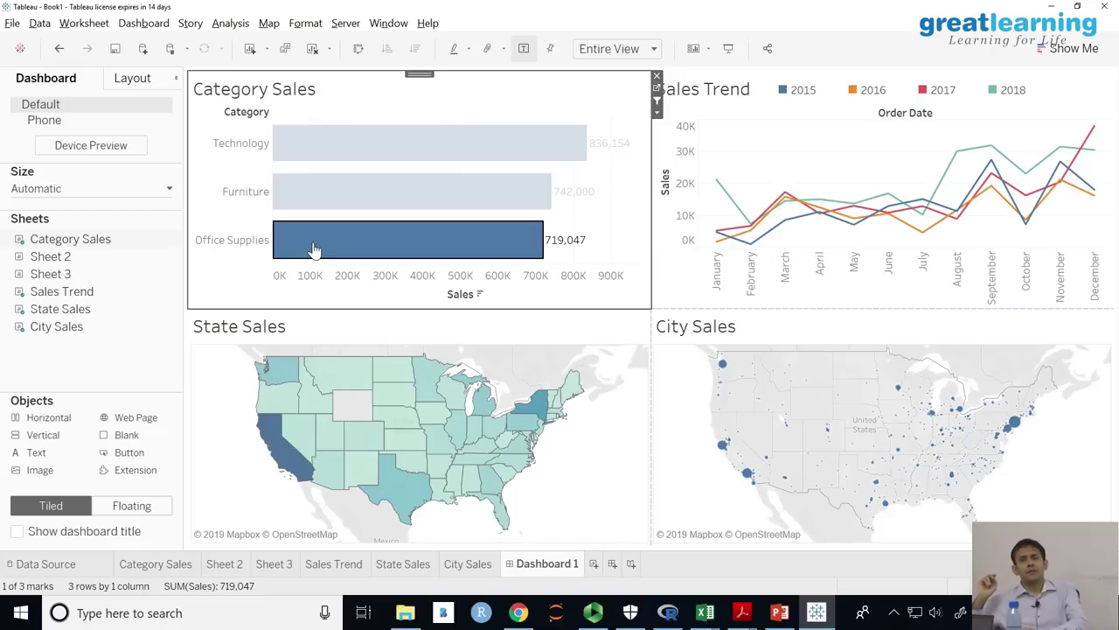
click(315, 250)
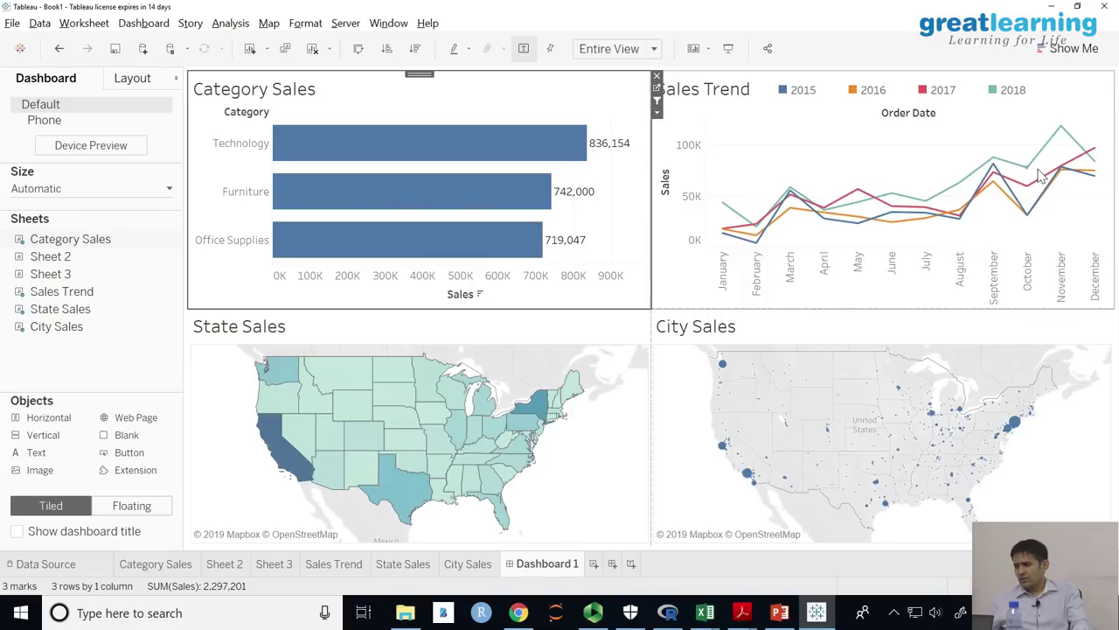
mouse_move(1062, 135)
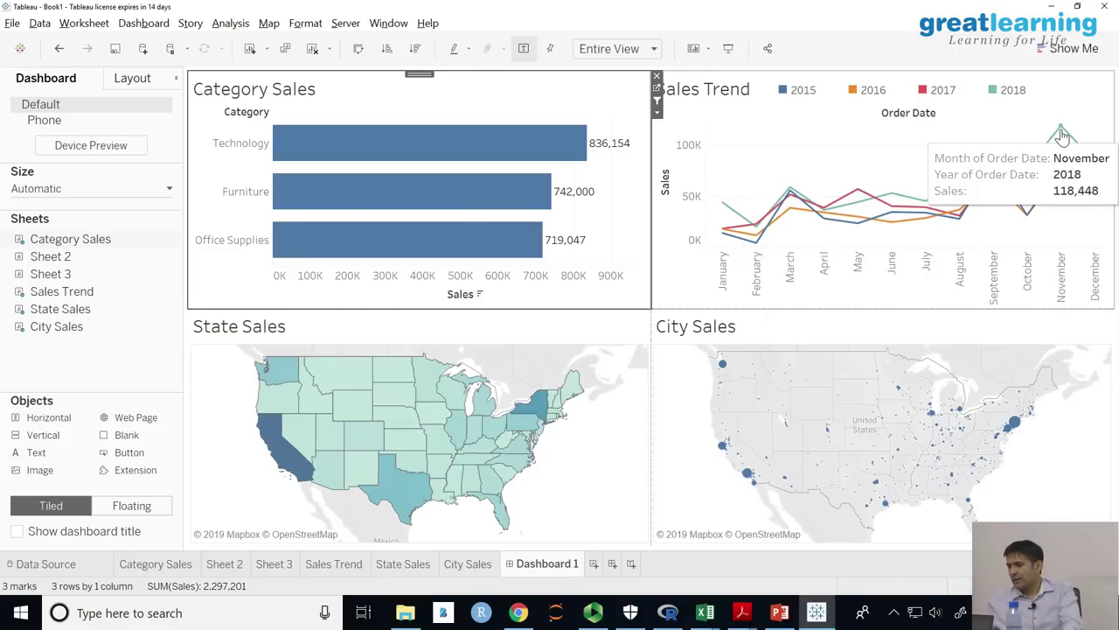
click(1061, 136)
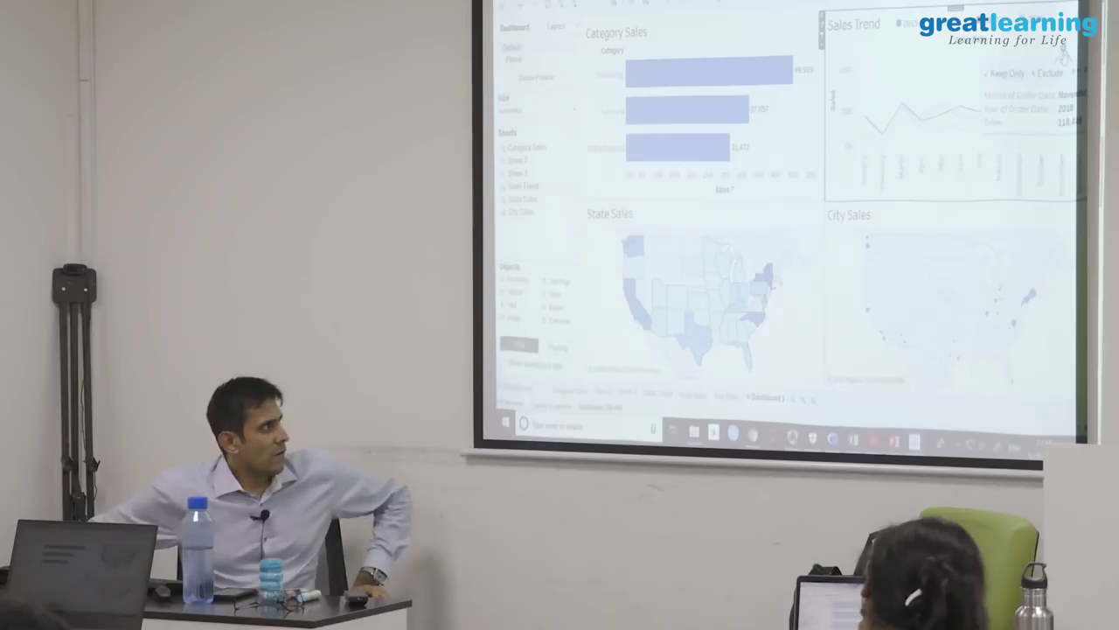
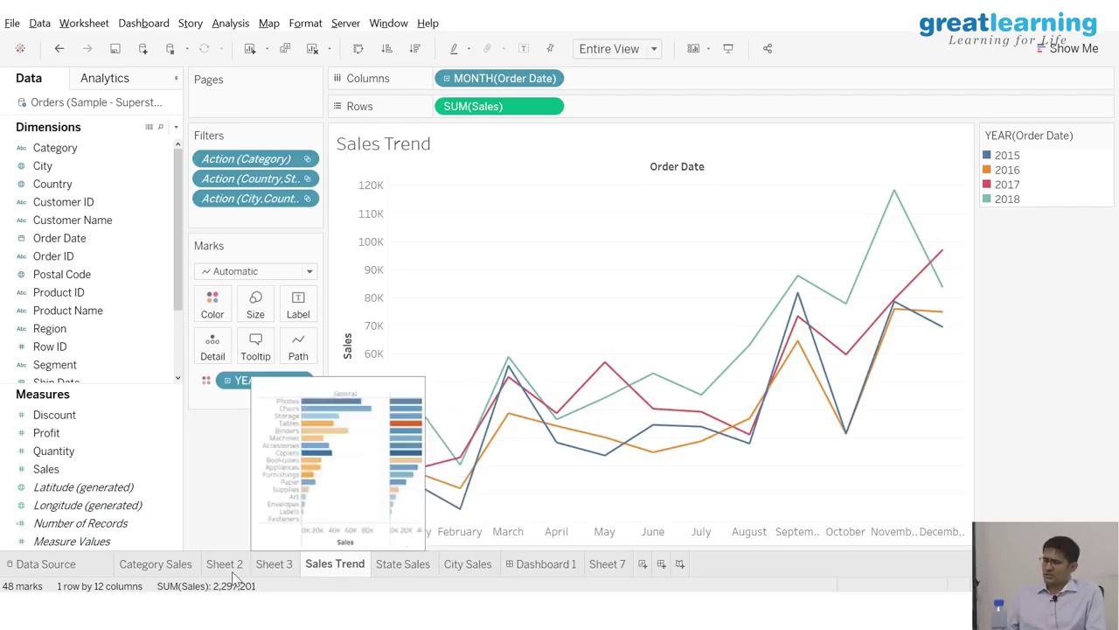
Look through the Category Sales, Sheet 2 and Sheet 3 worksheets and open Sheet 7.
click(160, 568)
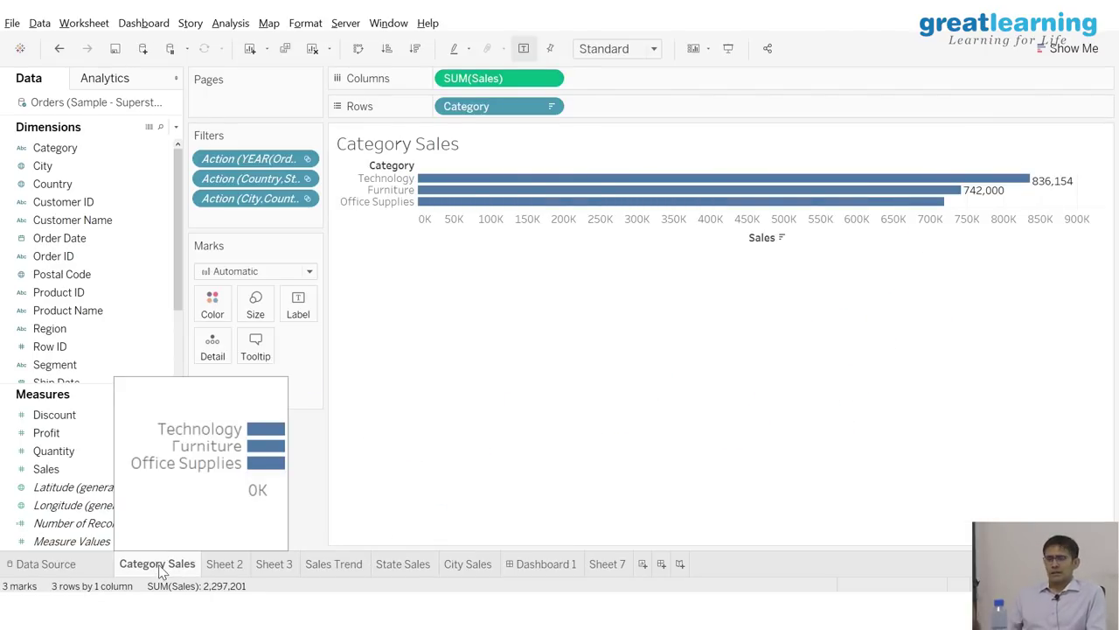
click(224, 563)
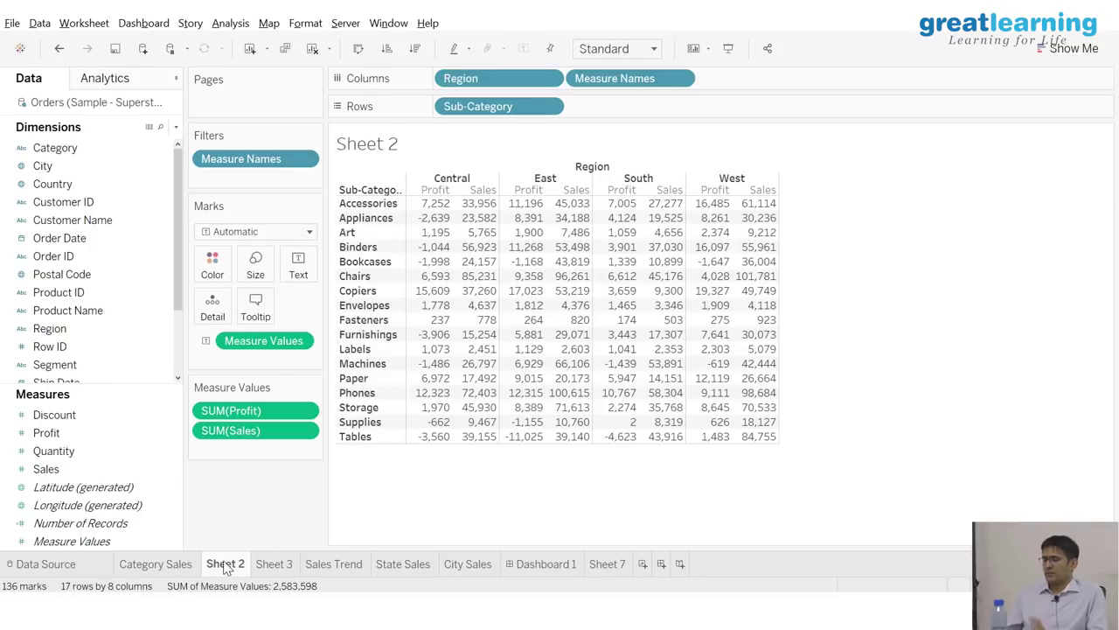
click(282, 563)
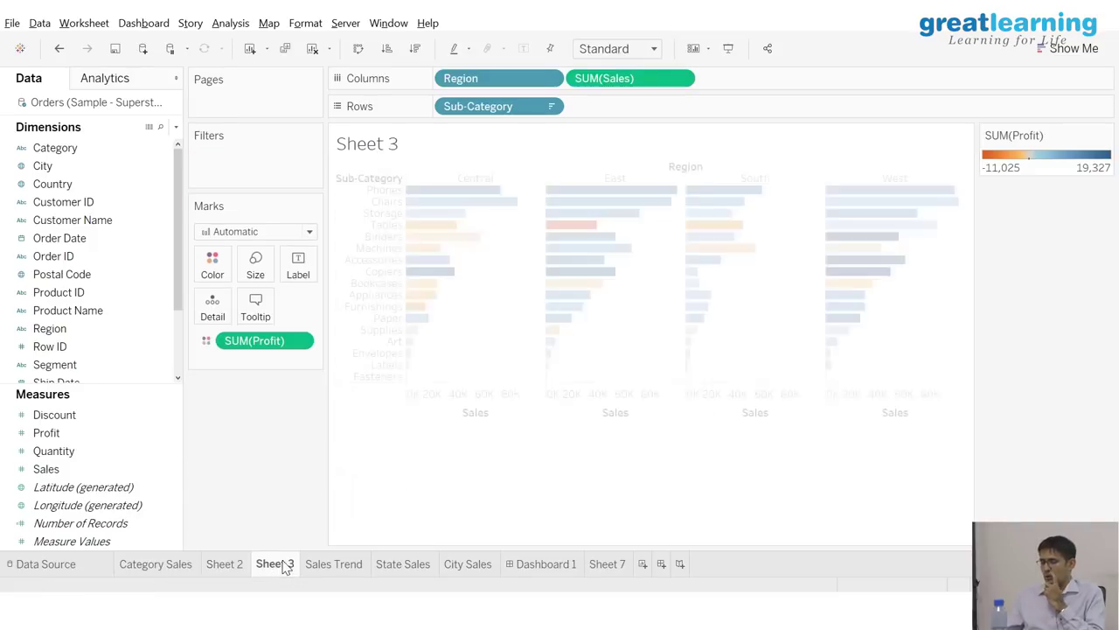
click(609, 564)
mouse_move(609, 565)
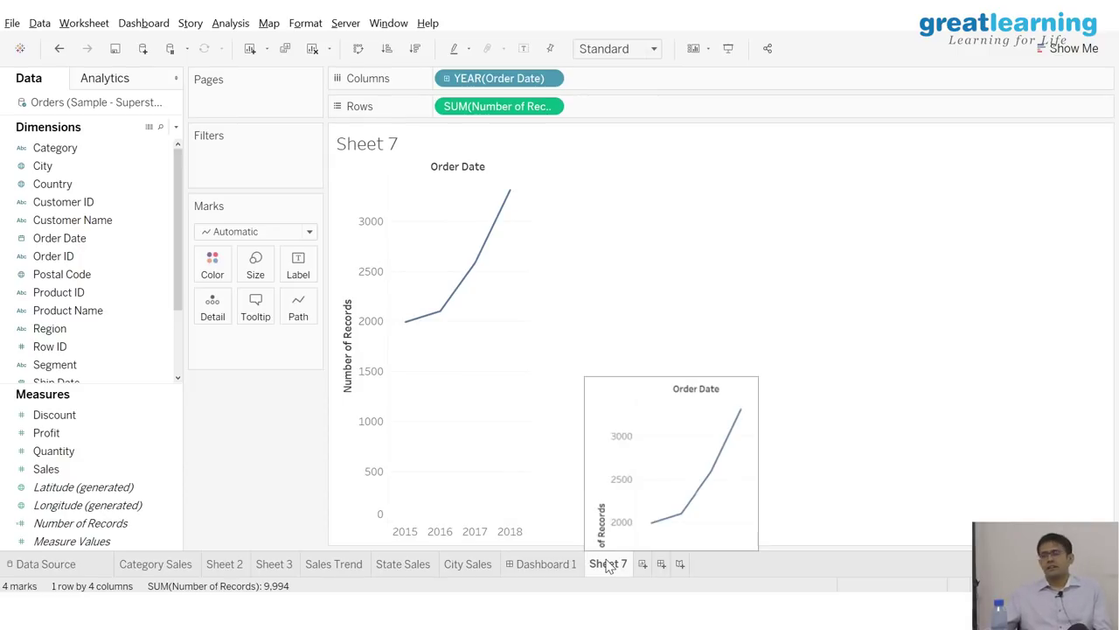
Change Order Date on Sheet 7 to the continuous Year level and drill it down to quarters.
click(549, 77)
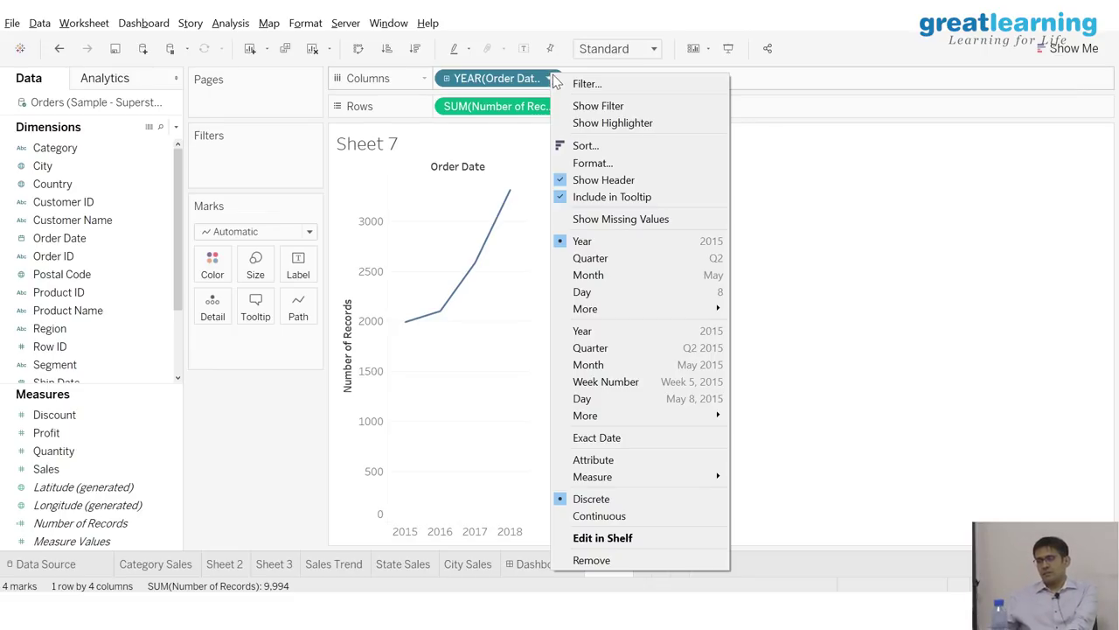
click(619, 260)
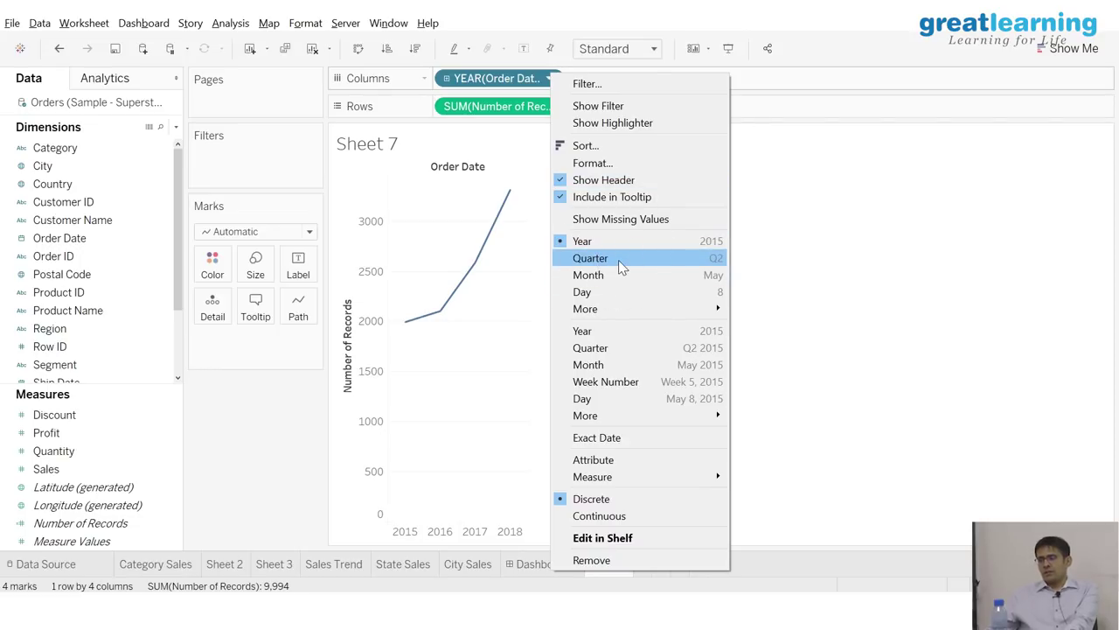
click(617, 362)
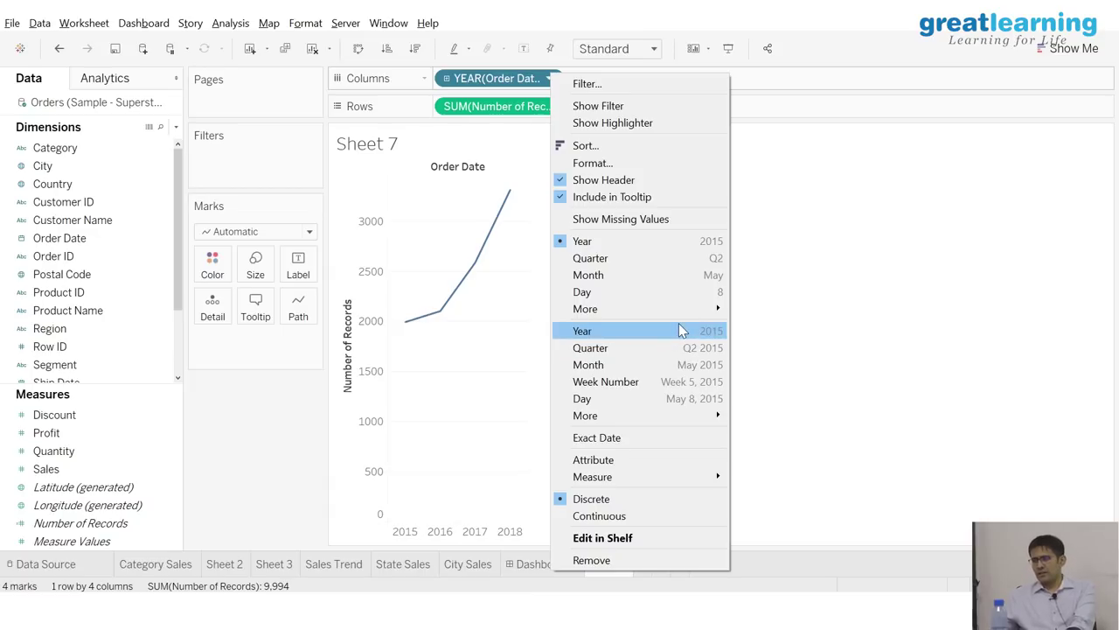
click(686, 331)
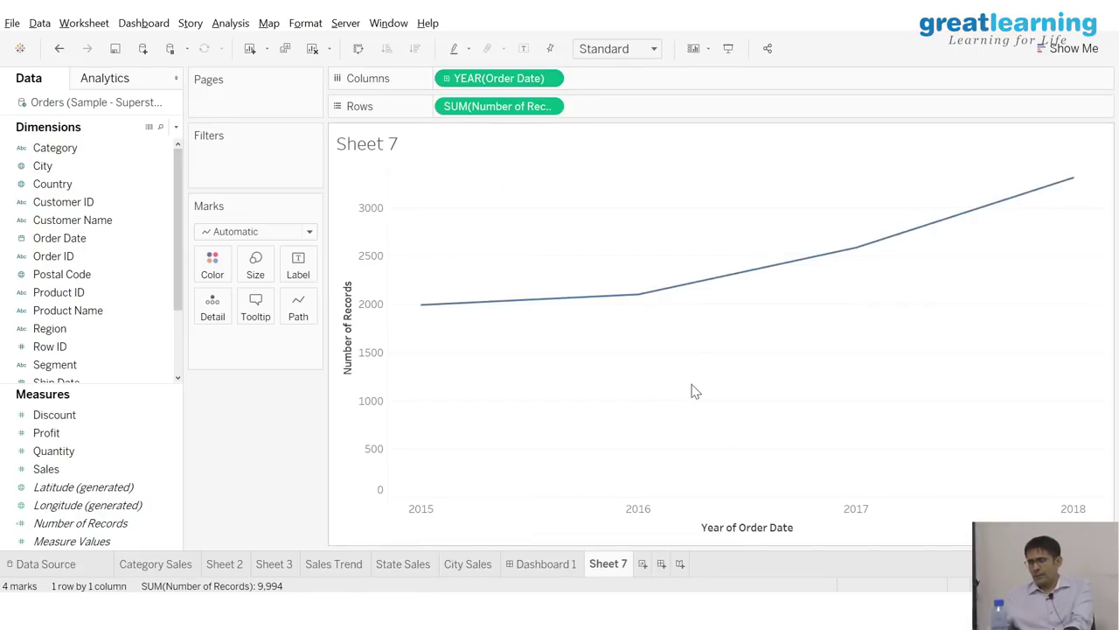
click(503, 81)
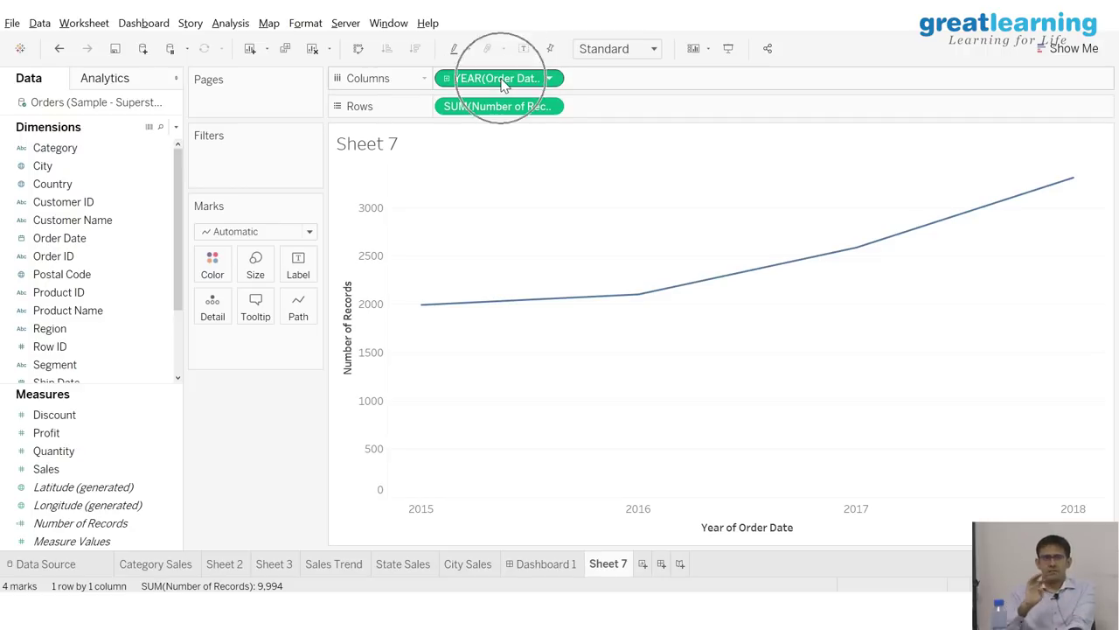
click(447, 78)
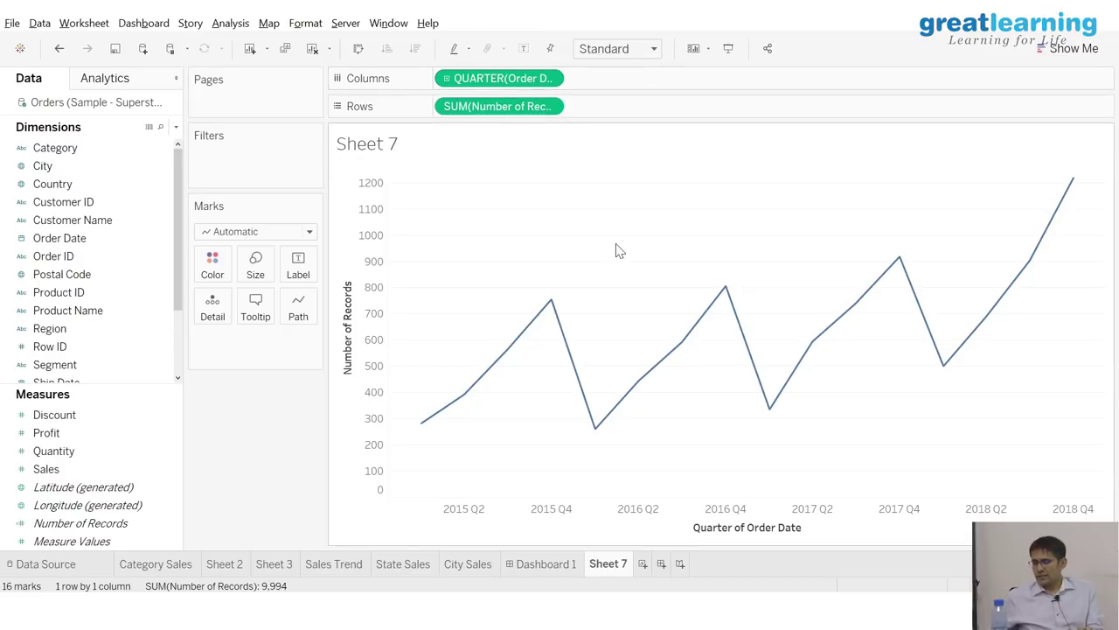
Add a new blank worksheet after Sheet 7.
click(642, 563)
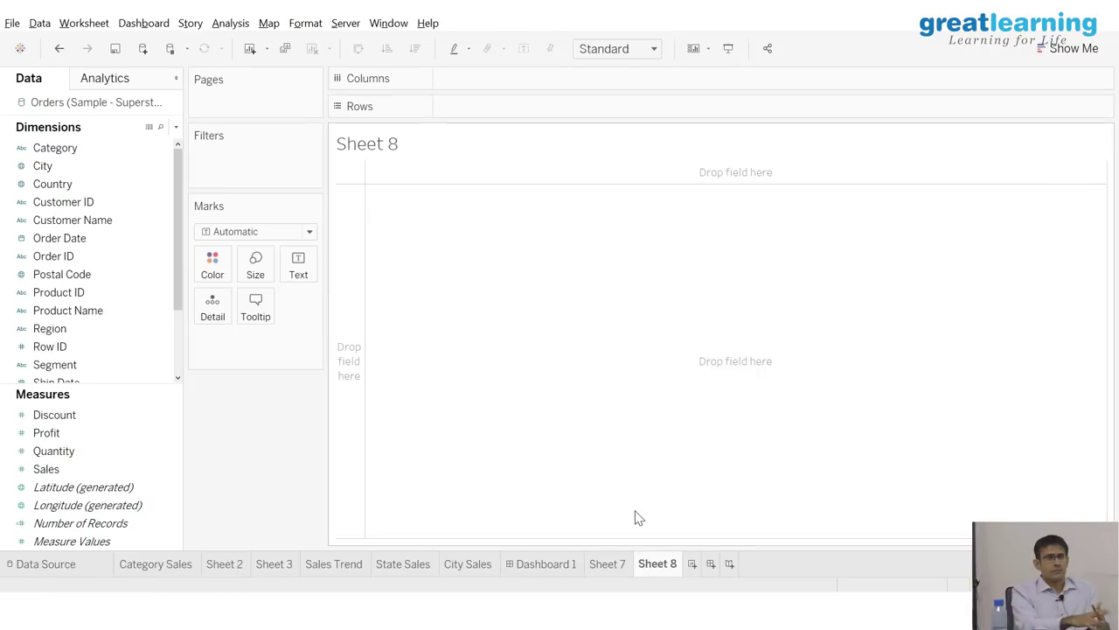
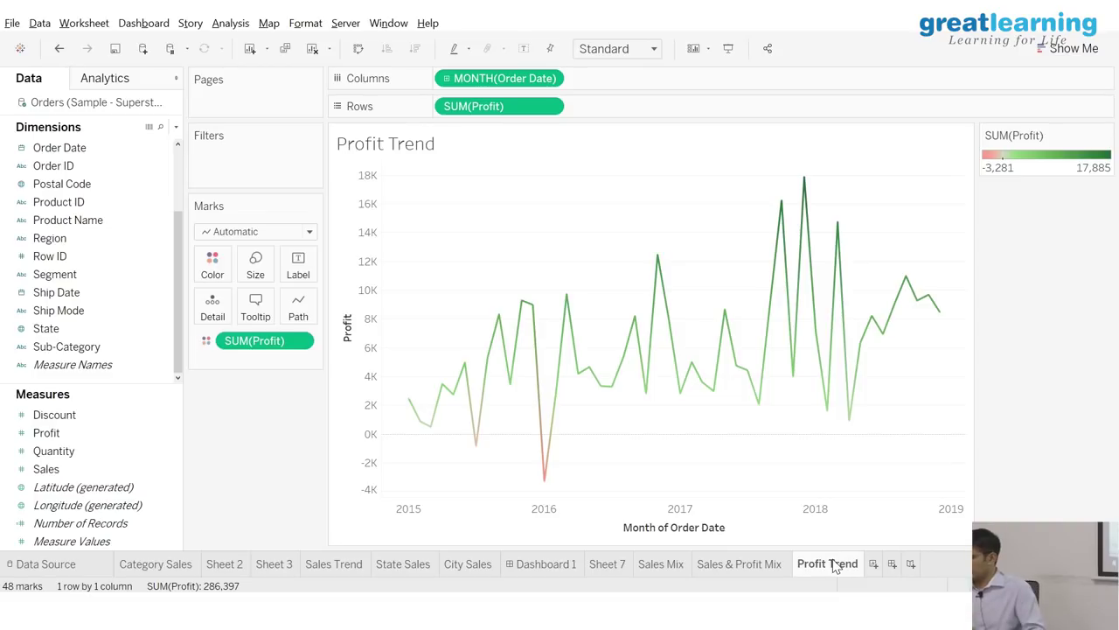
Duplicate the Profit Trend worksheet and change the copy's mark type to Bar.
right_click(835, 567)
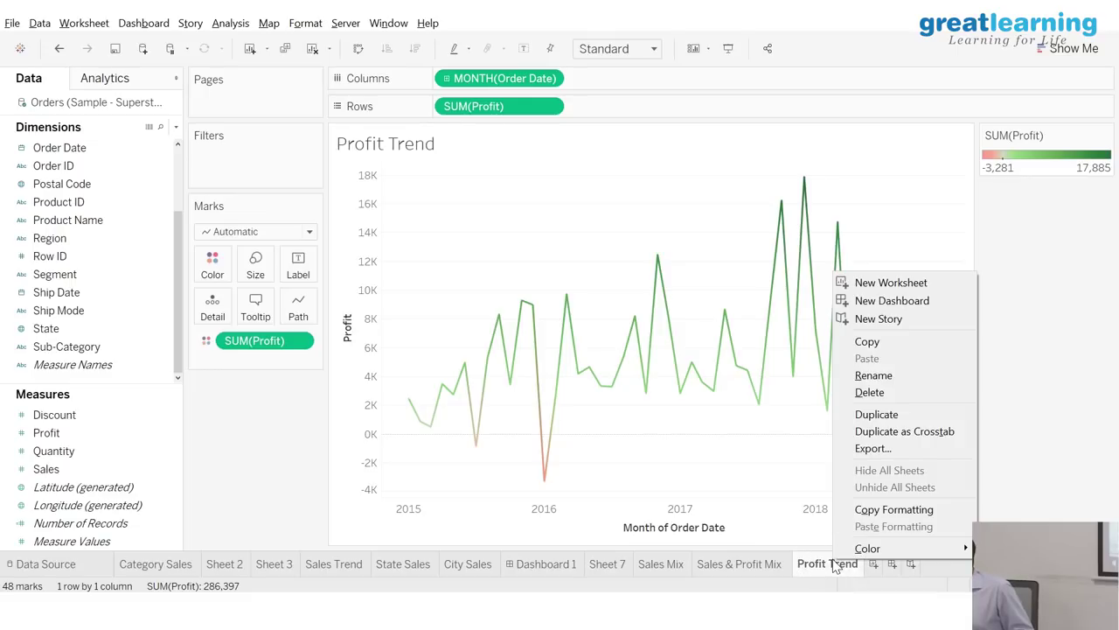
click(878, 416)
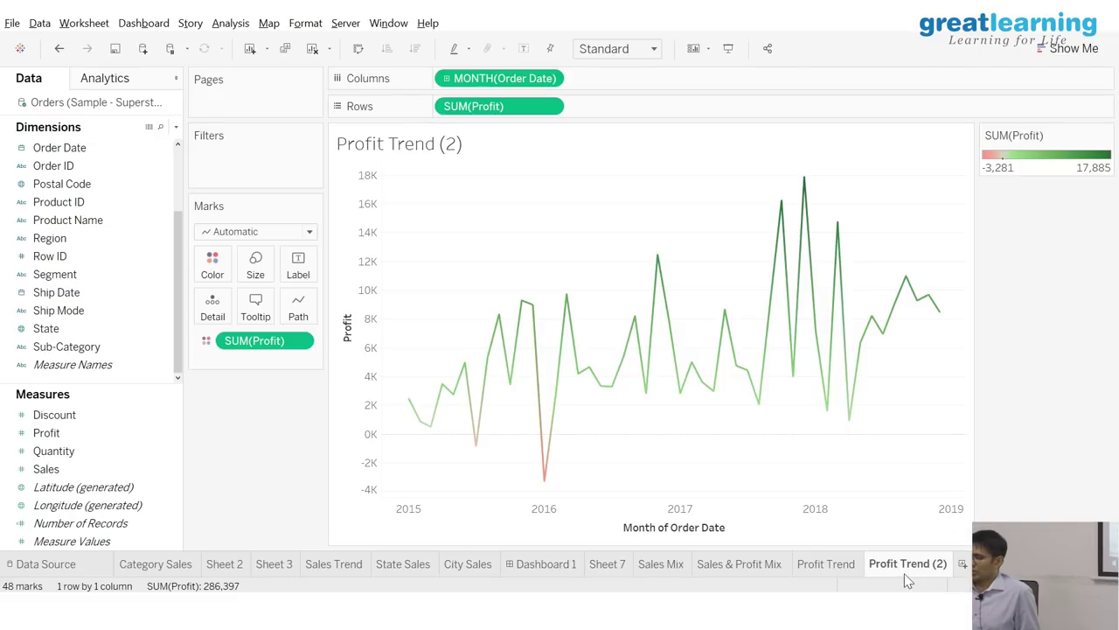
click(291, 234)
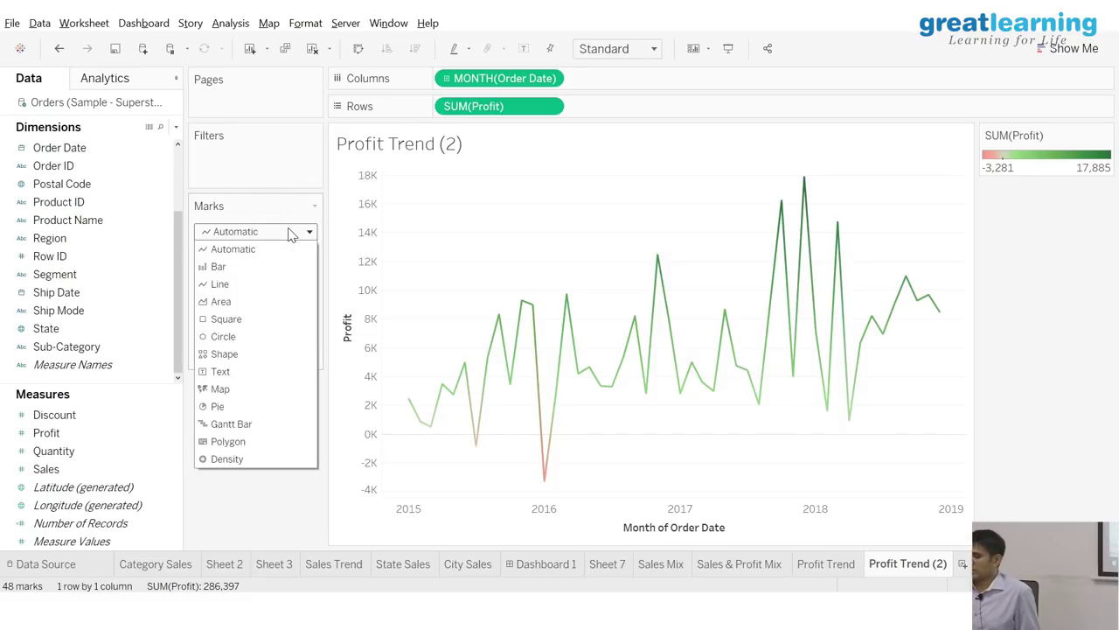
click(220, 266)
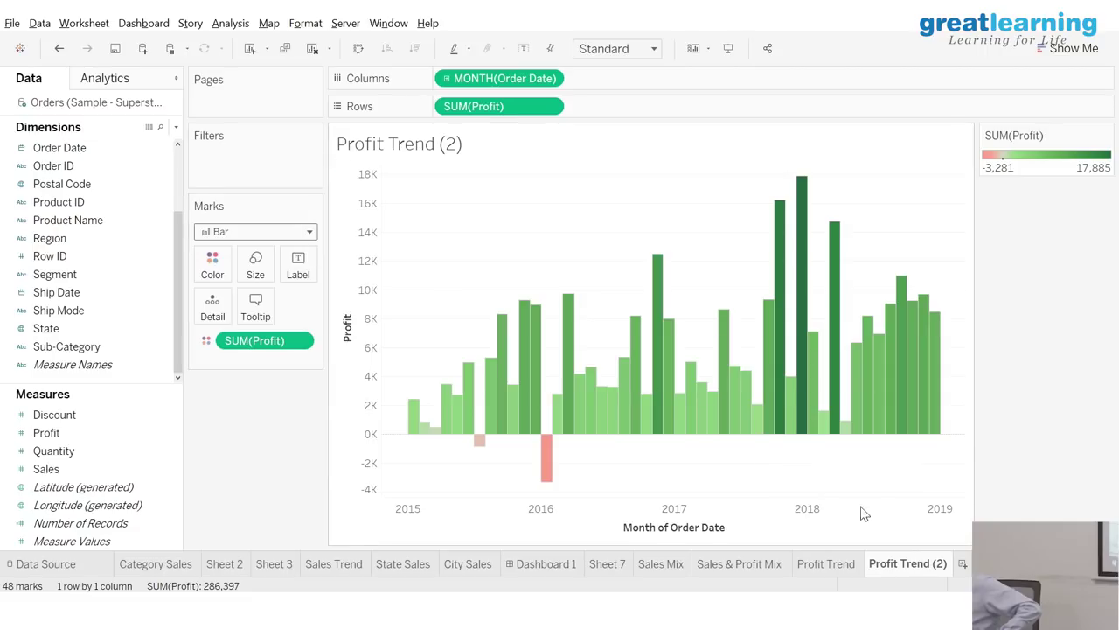
Rename the duplicated worksheet as Profit Values.
double_click(929, 569)
key(Return)
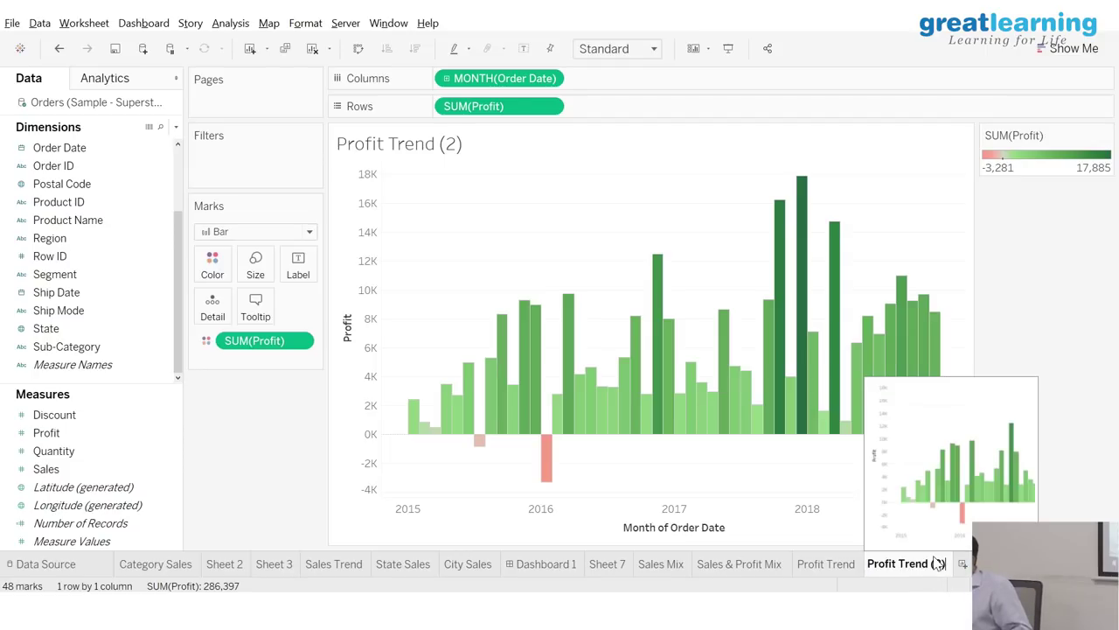
key(BackSpace)
key(BackSpace)
key(BackSpace)
key(BackSpace)
key(BackSpace)
key(BackSpace)
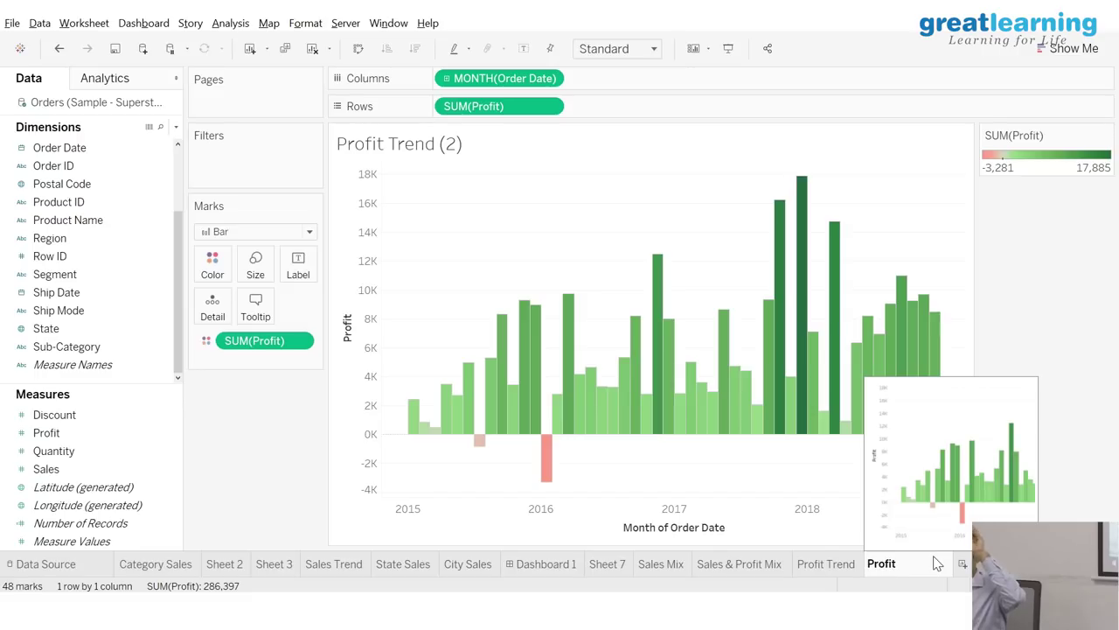
key(Return)
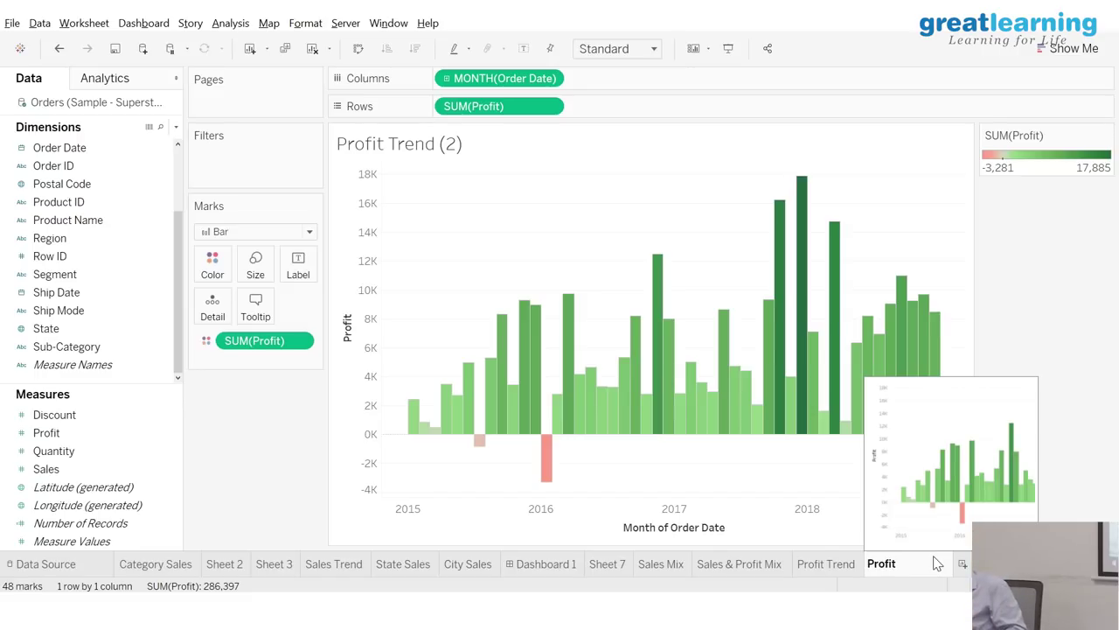
text(ues)
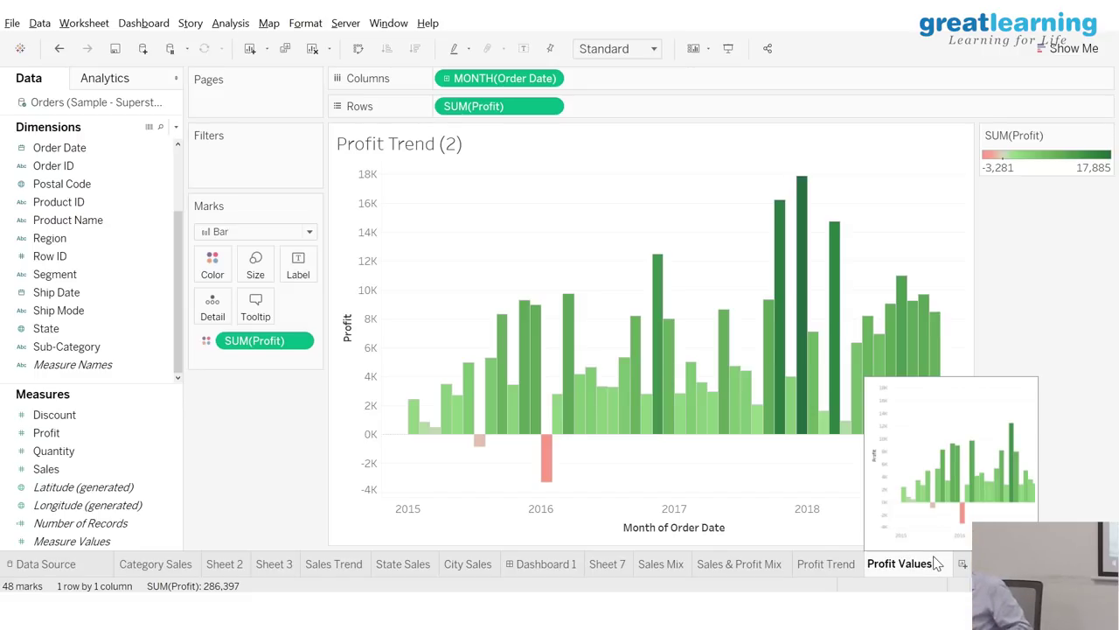
key(Return)
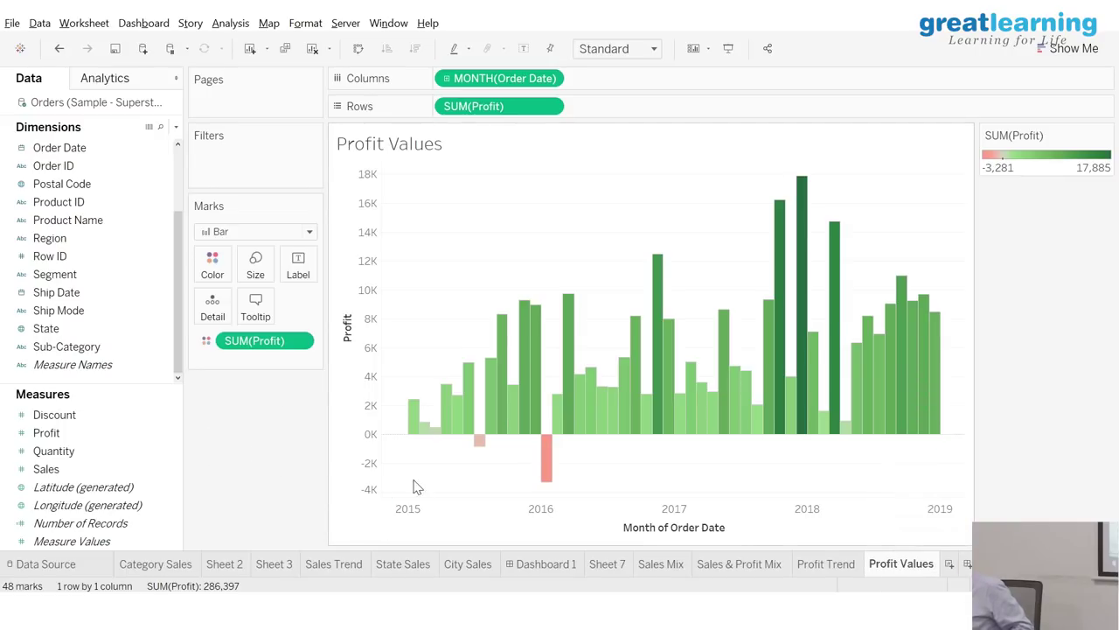
Show trend lines on the Profit Trend worksheet's monthly profit chart.
mouse_move(845, 564)
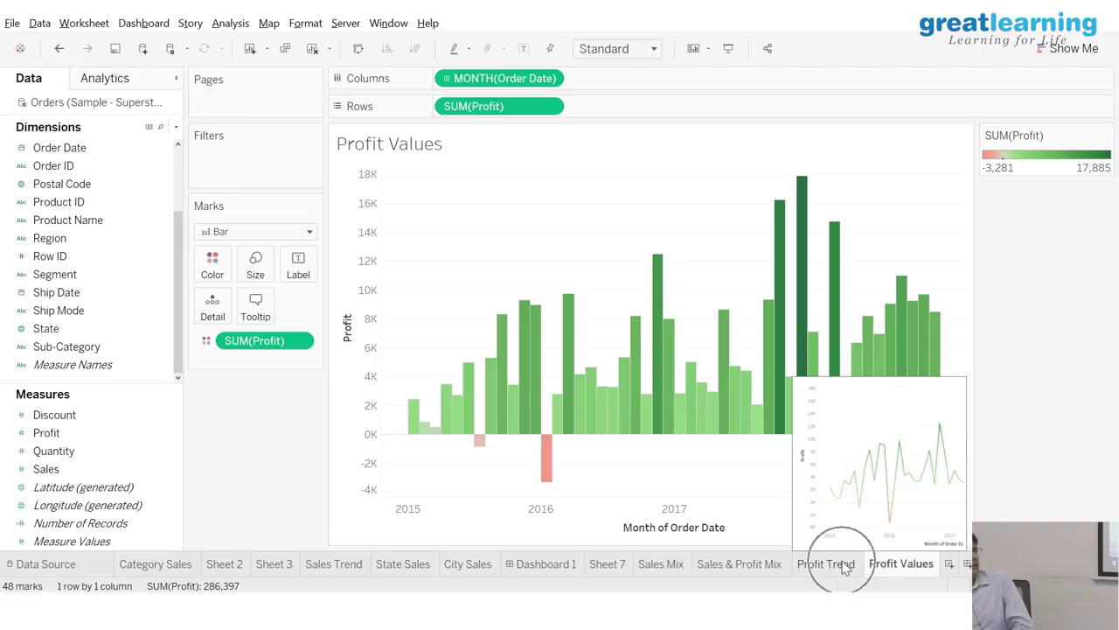
click(845, 564)
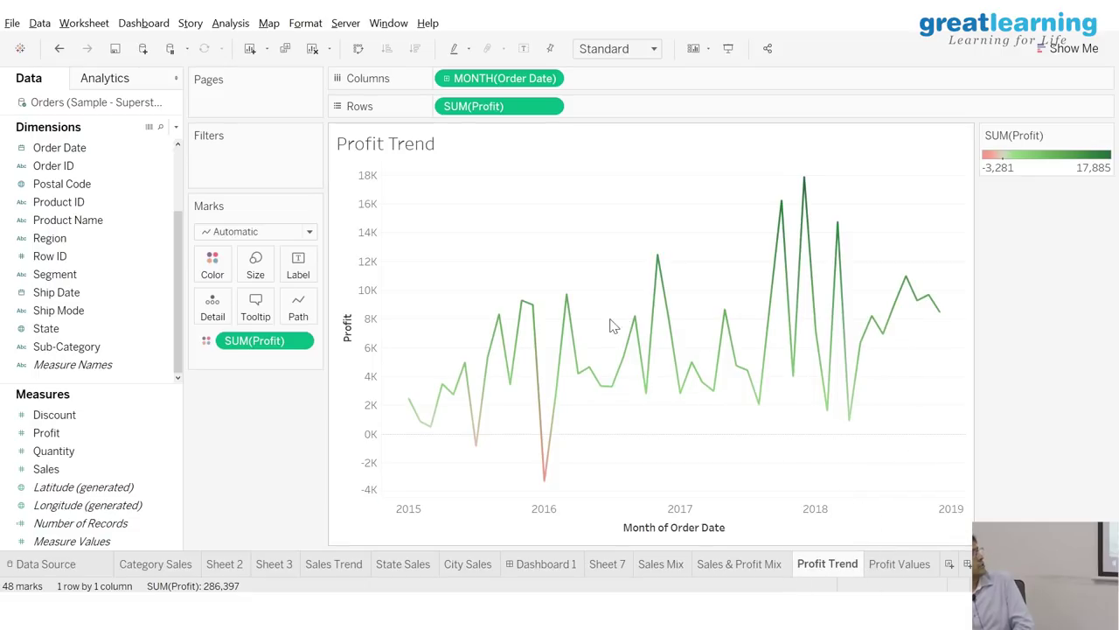
click(592, 344)
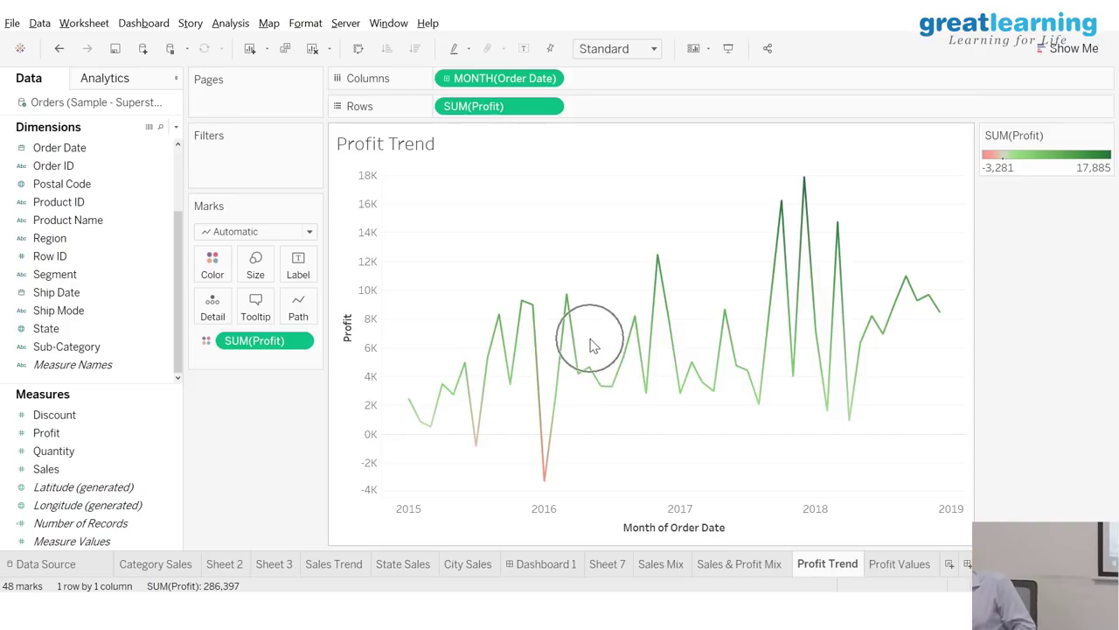
right_click(592, 344)
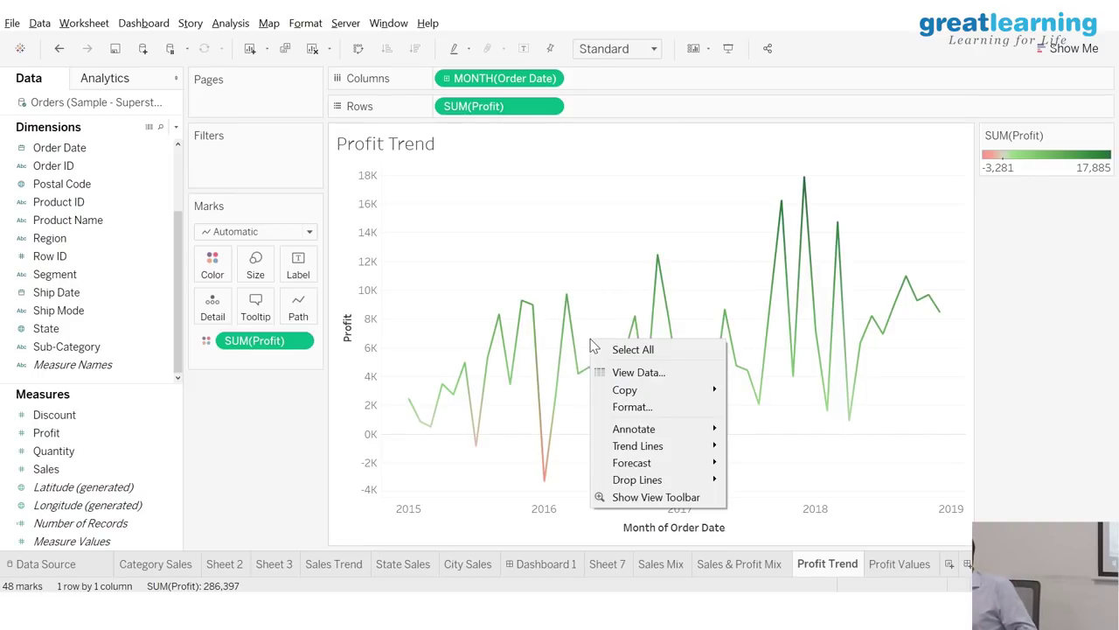
click(718, 446)
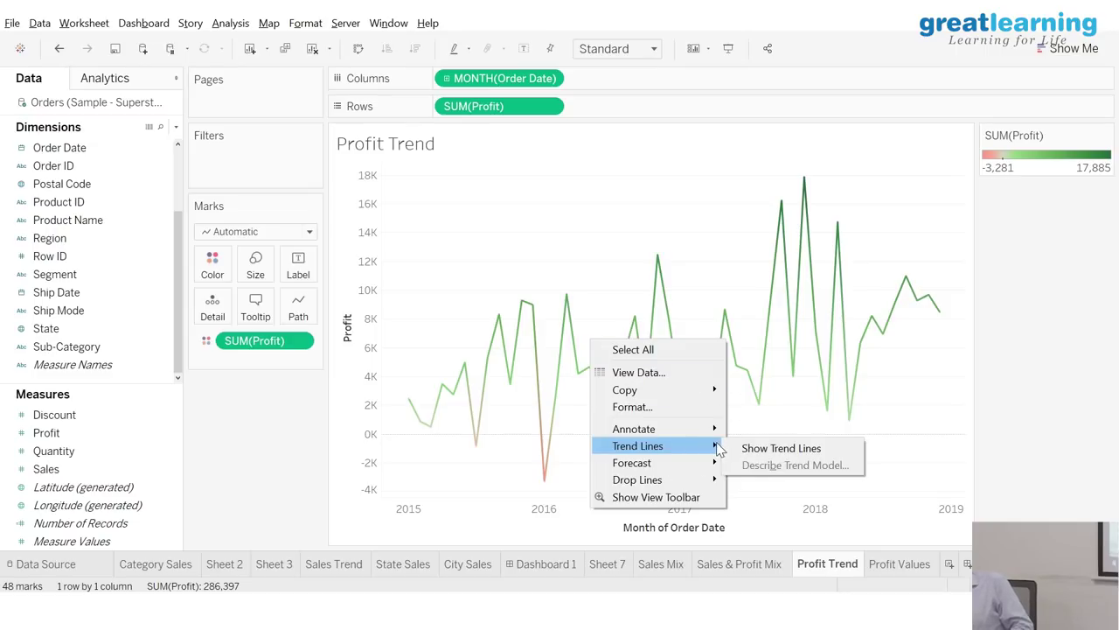
click(734, 448)
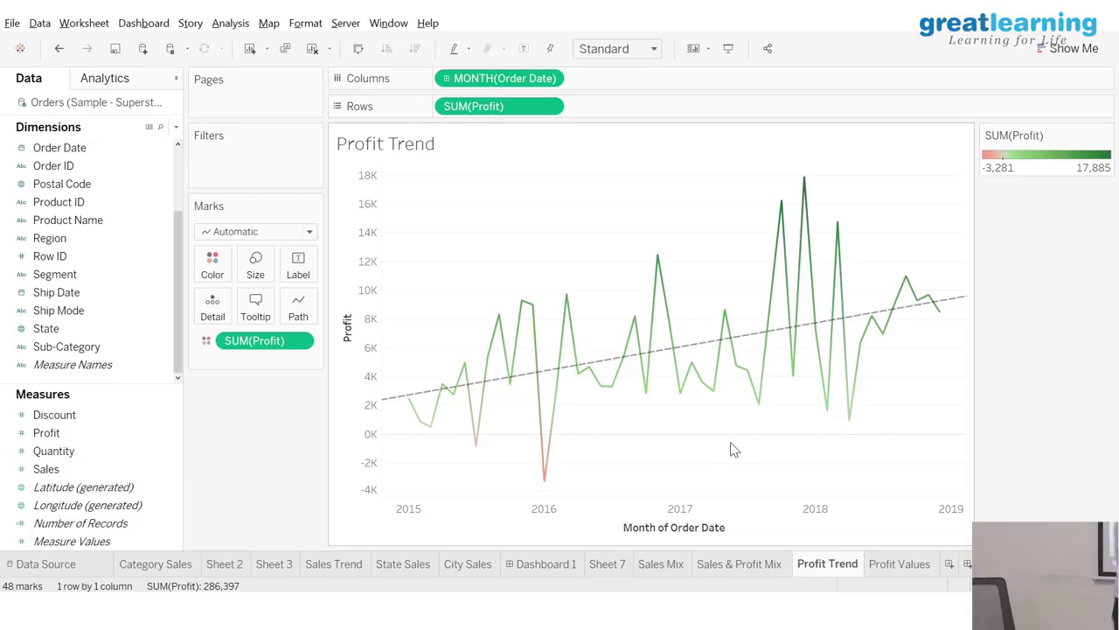
Add a new blank worksheet after Profit Values and look at the trend line options of the Profit Trend chart.
click(949, 565)
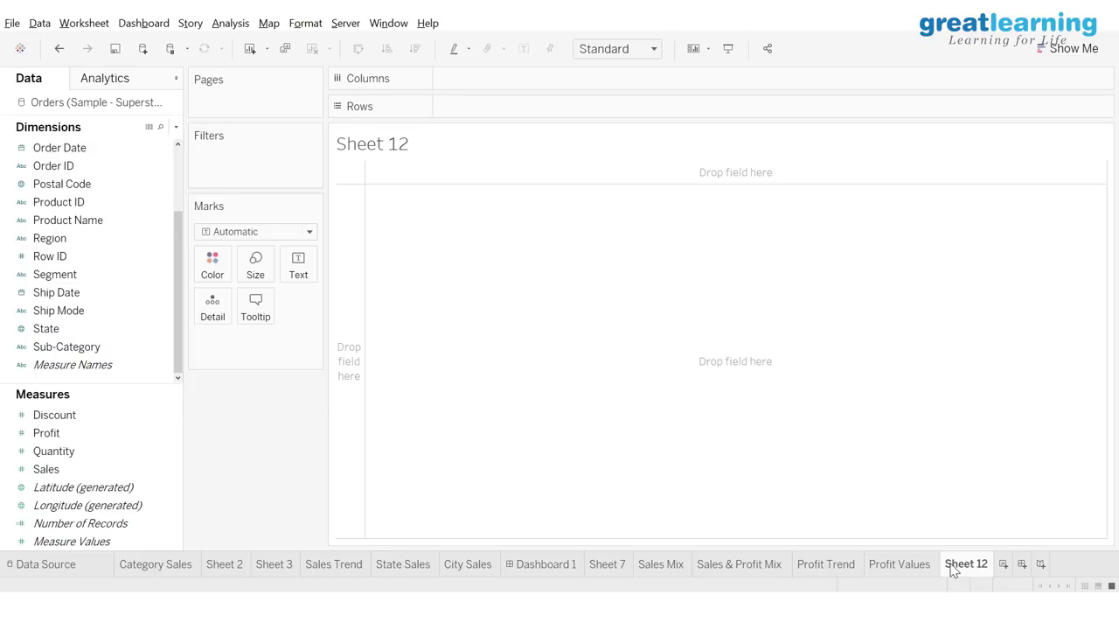
click(825, 564)
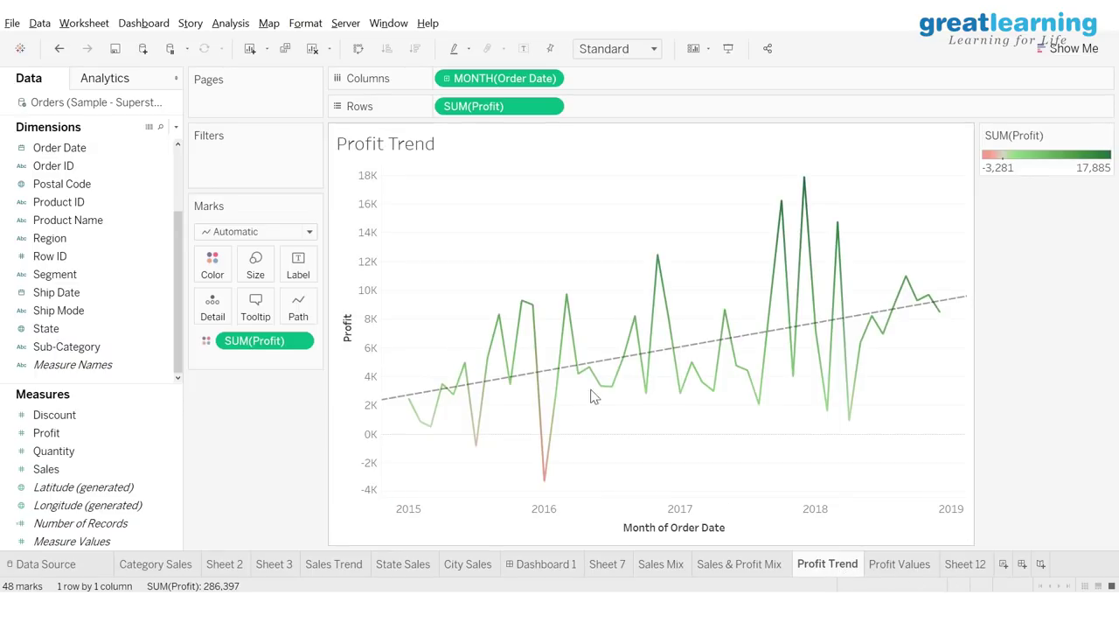
right_click(595, 321)
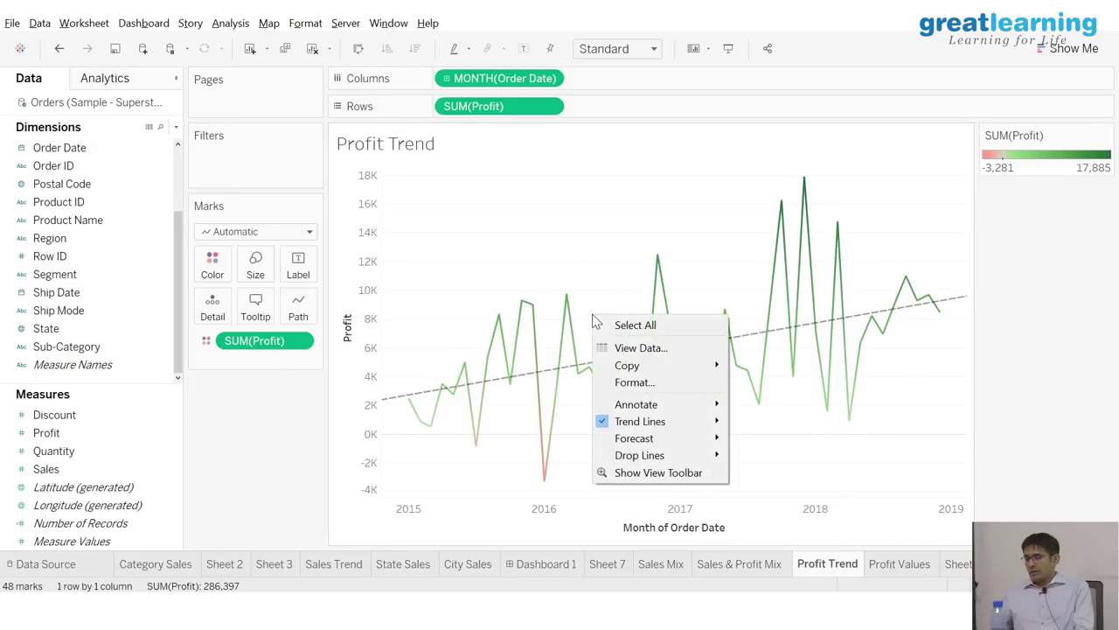
mouse_move(646, 424)
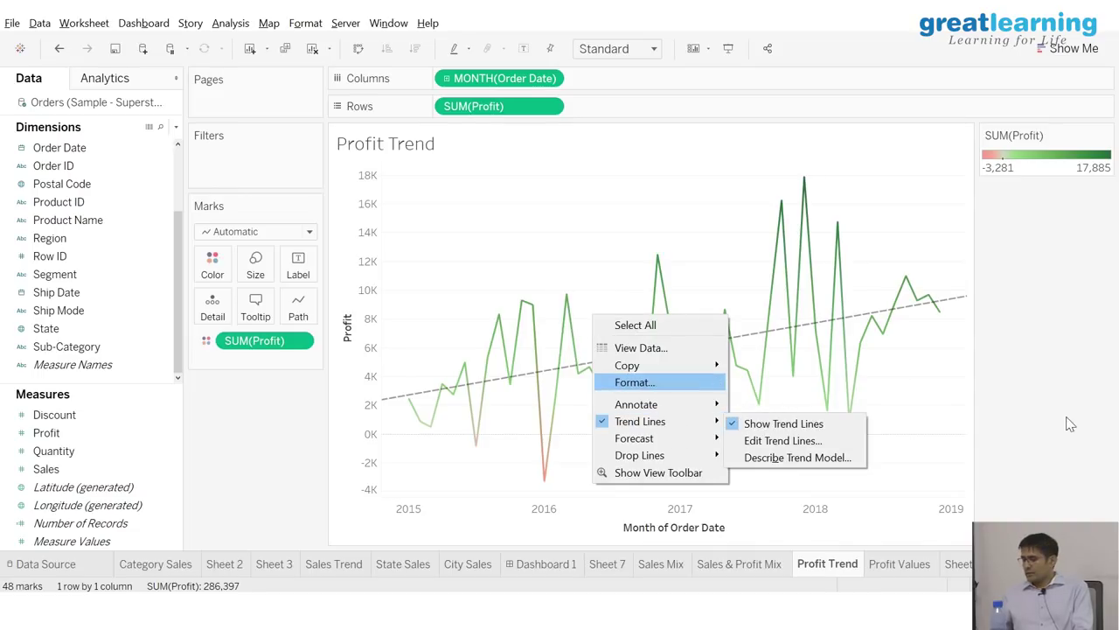
Map the State field on the blank Sheet 12 and correct its unknown locations by taking the country from the Country field.
click(962, 564)
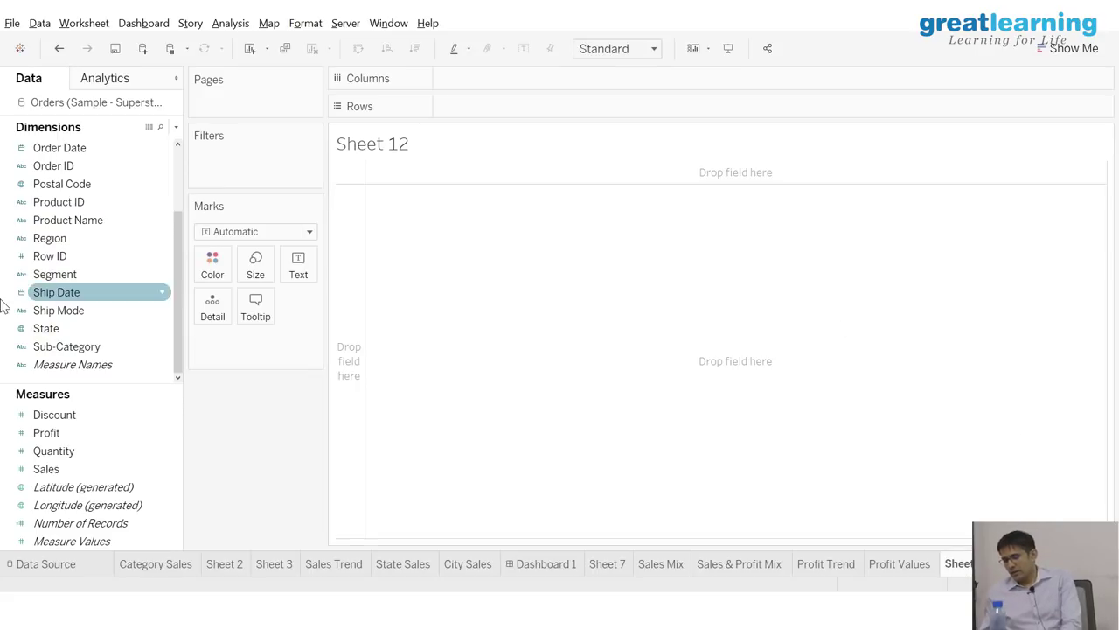
click(75, 332)
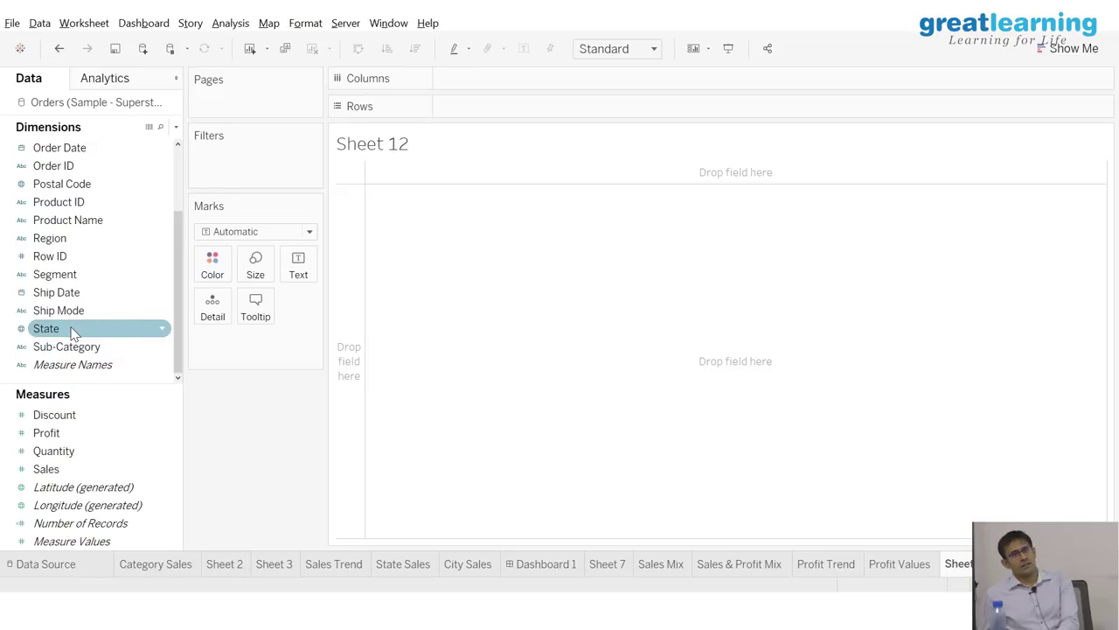
double_click(73, 333)
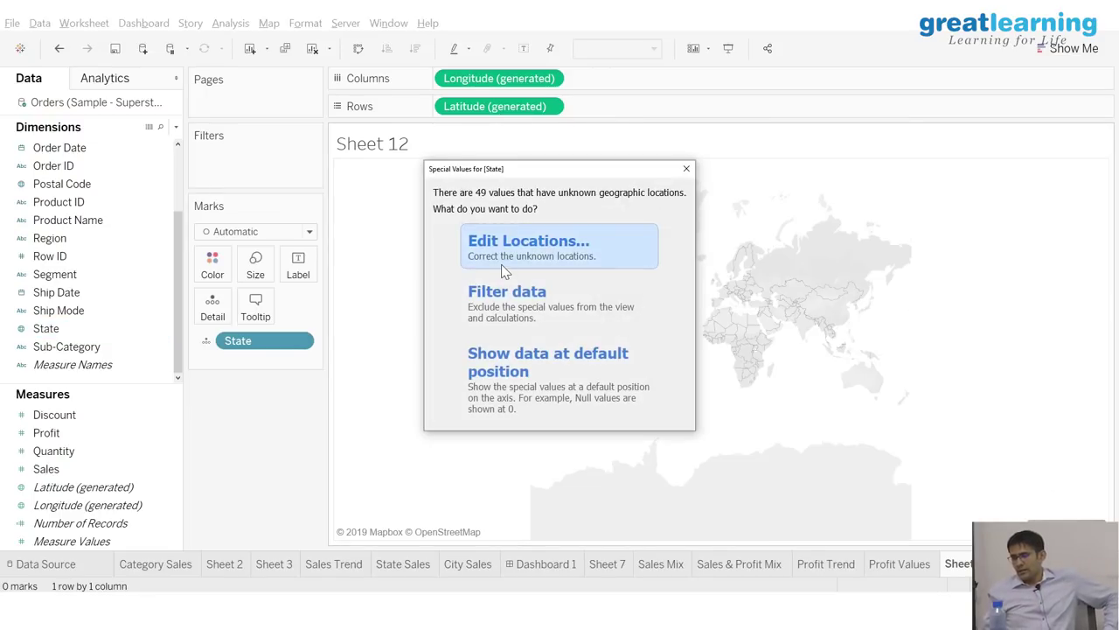
click(501, 264)
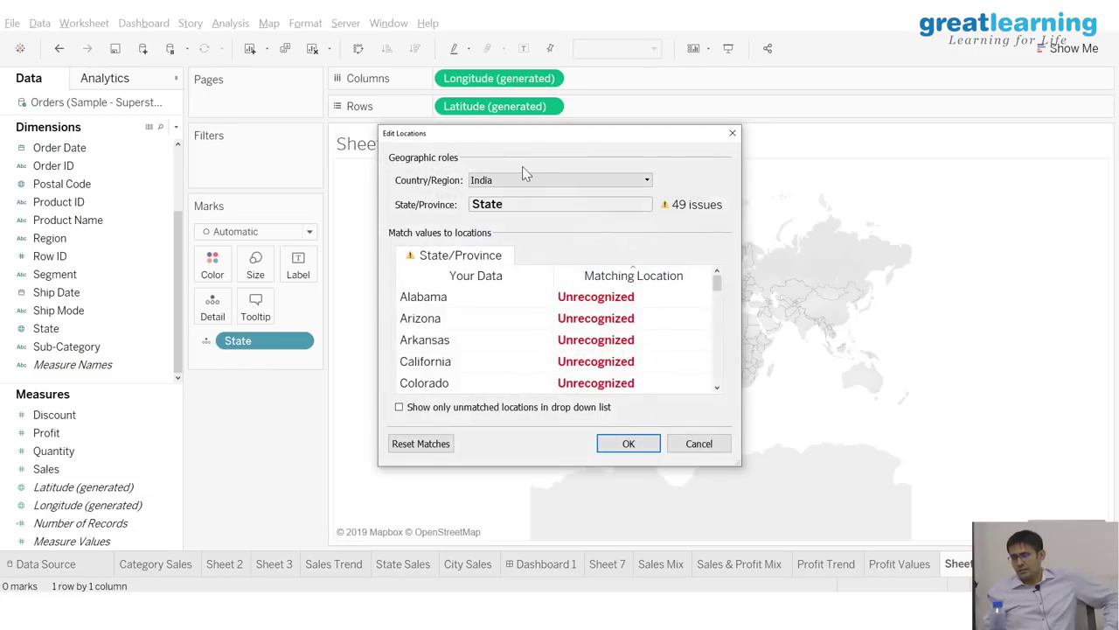
click(523, 180)
click(498, 252)
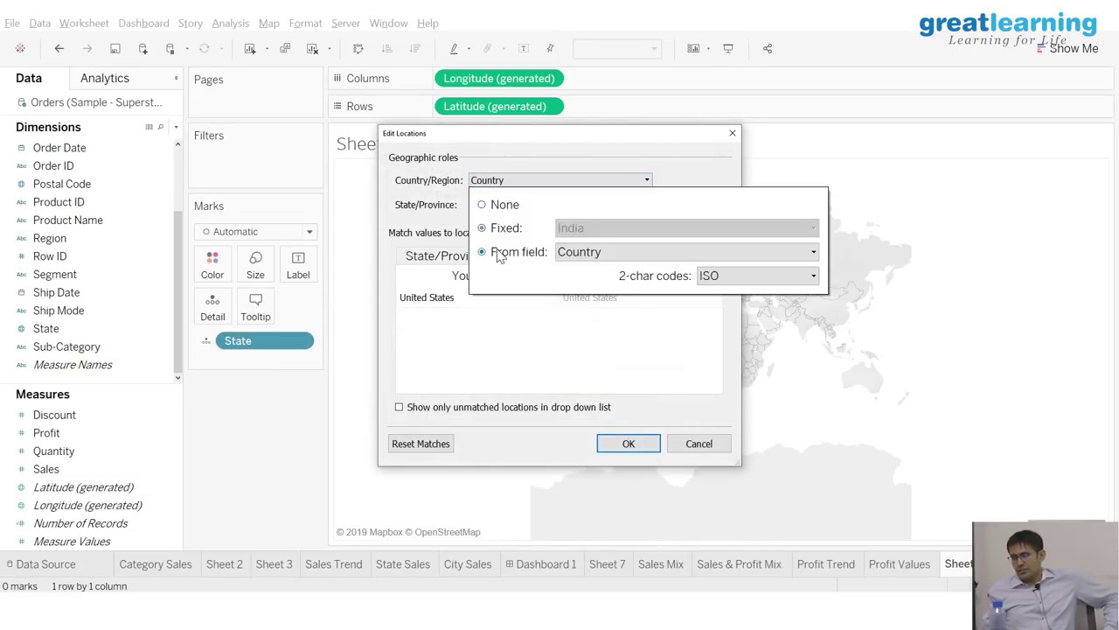
click(626, 443)
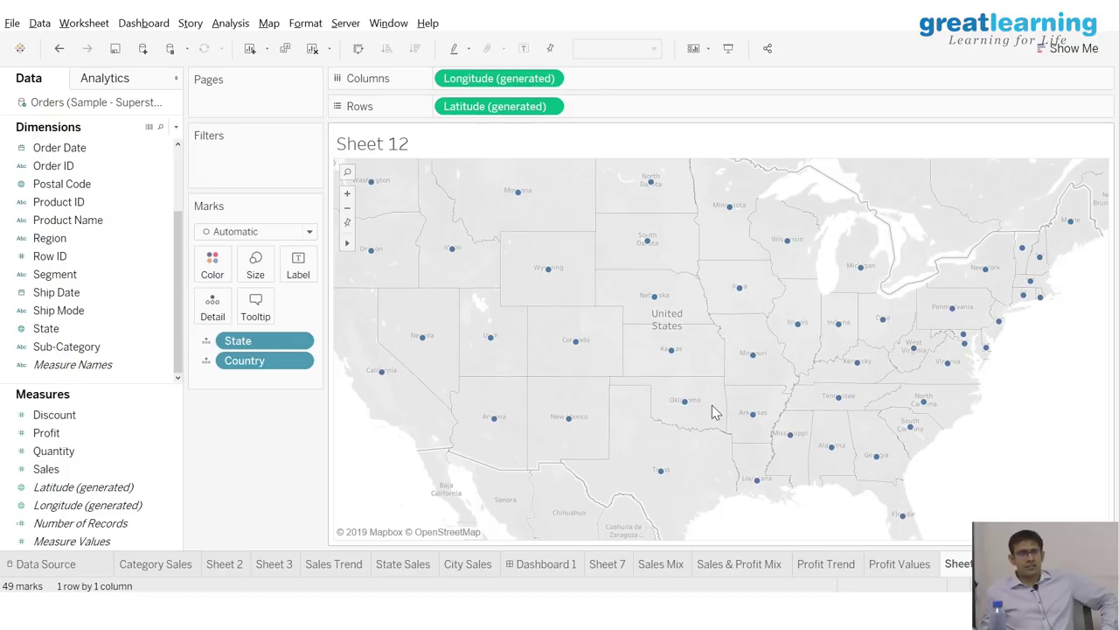
Turn the state points into a filled map with the Map mark type and color the states by Profit.
click(232, 234)
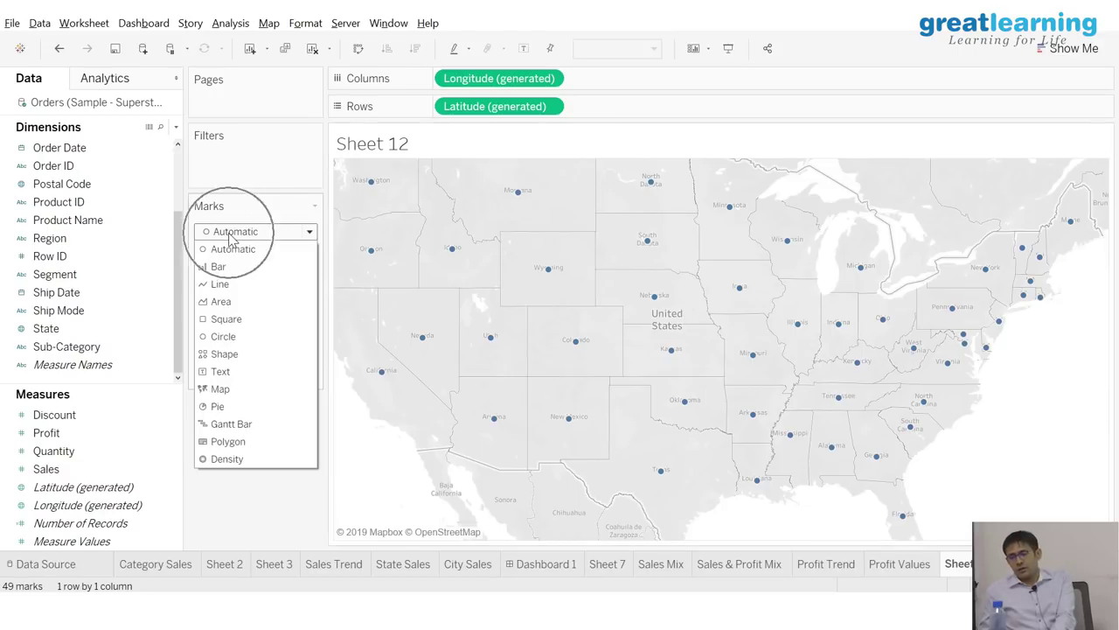
click(237, 390)
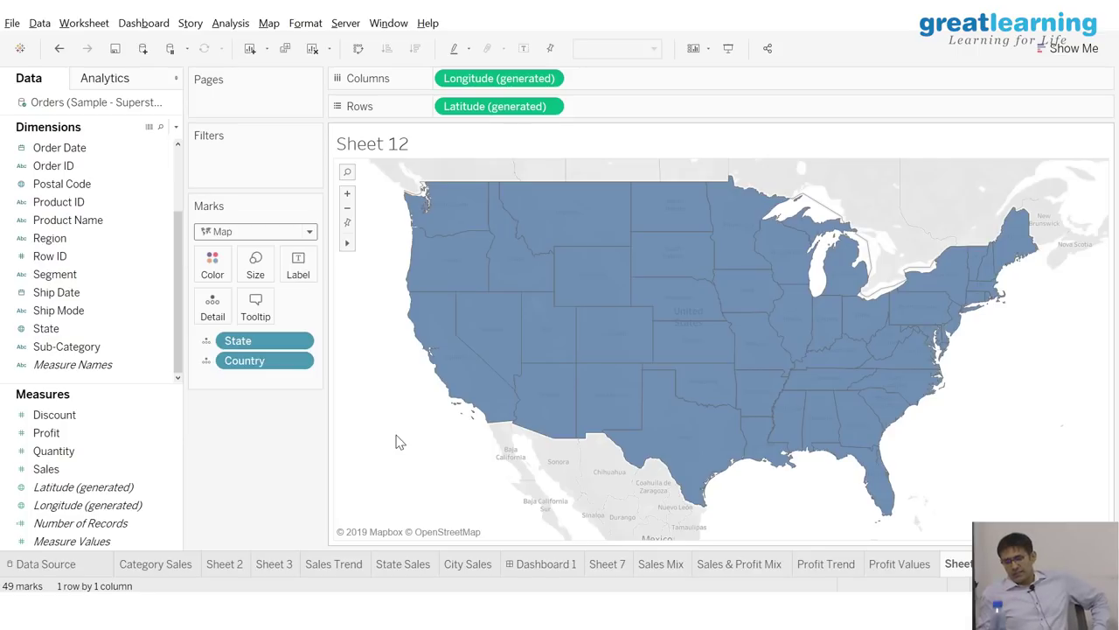
drag(55, 438, 213, 262)
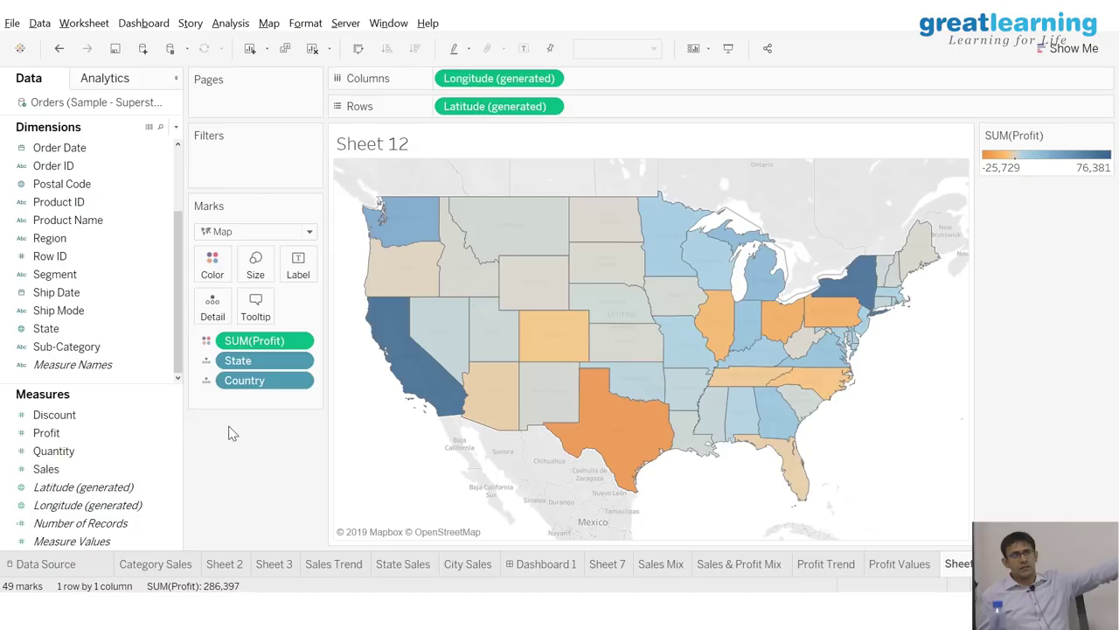
Recolor the profit map with the Red-Green Diverging palette and enable the fixed center in its advanced options.
click(211, 265)
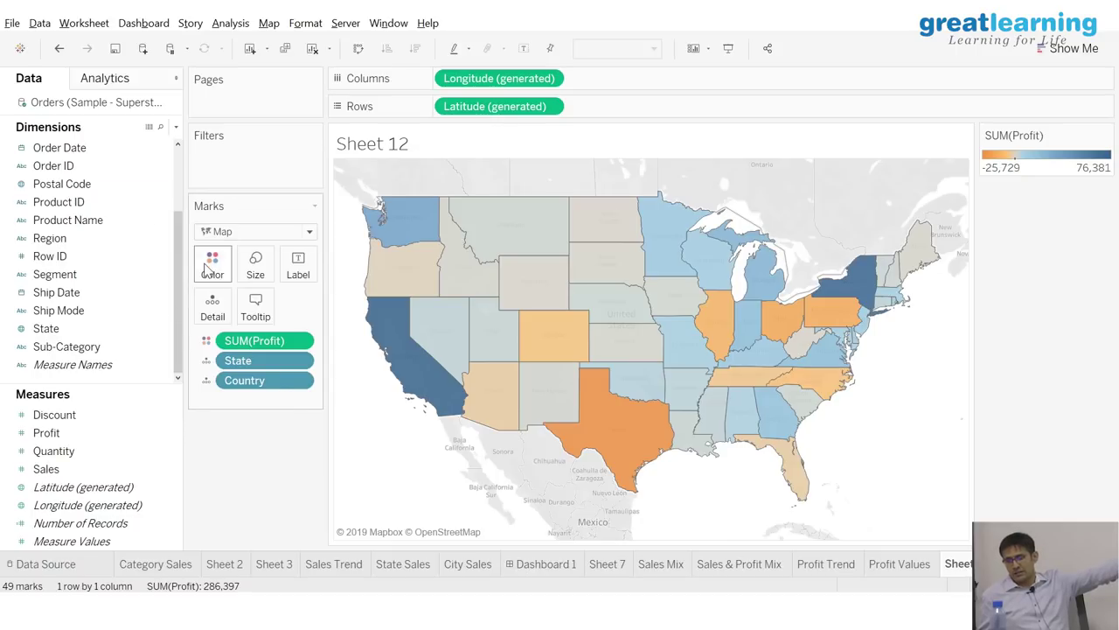
click(251, 315)
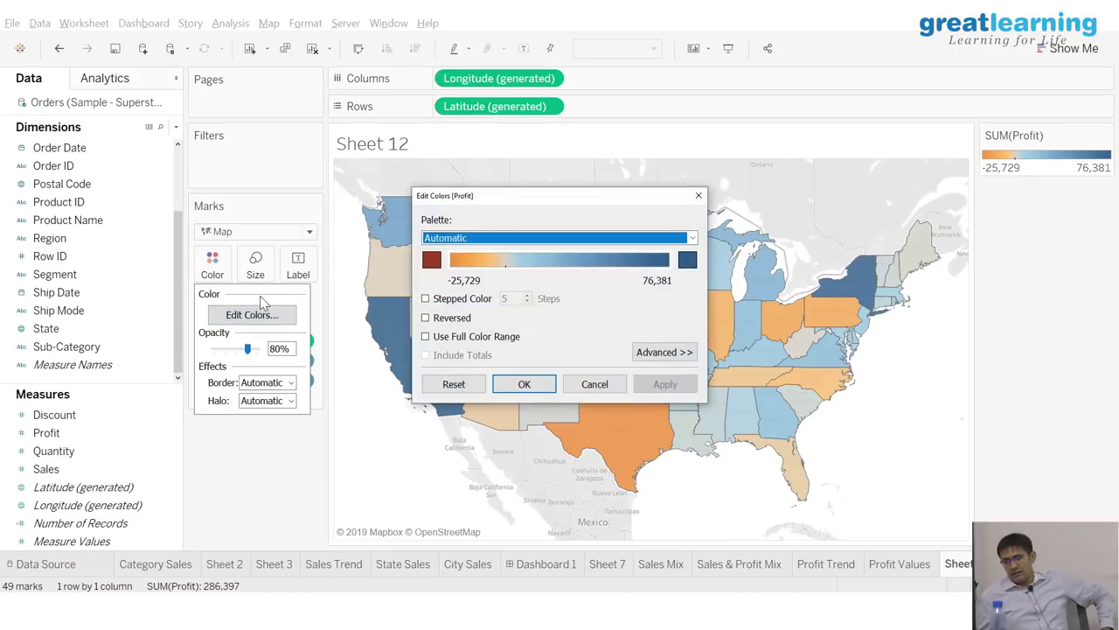
click(467, 237)
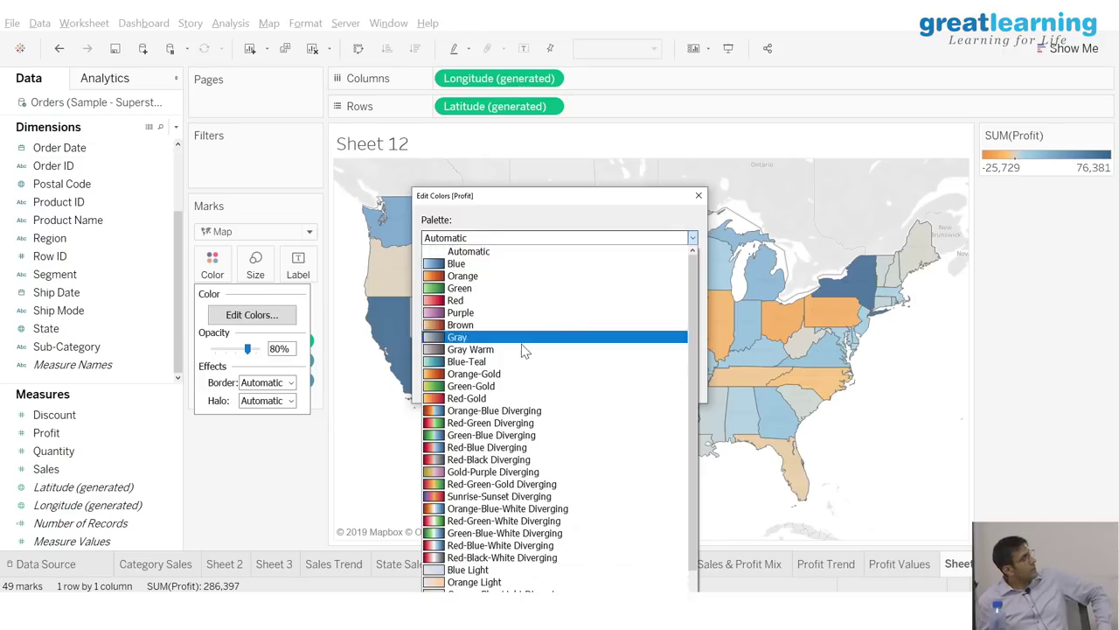
click(535, 423)
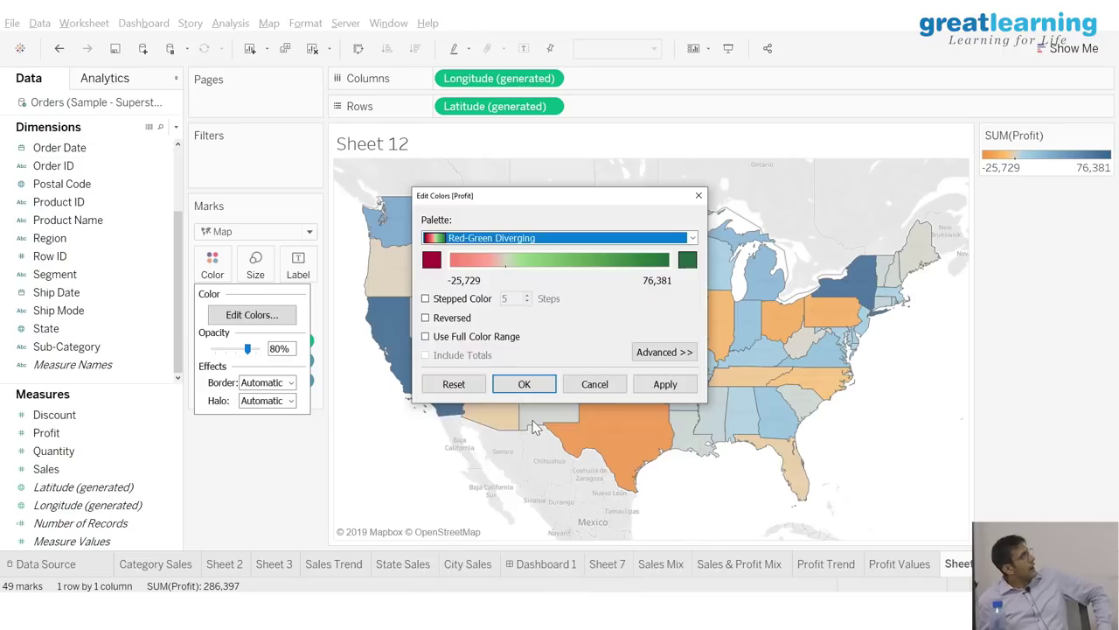
click(642, 360)
click(425, 420)
click(525, 463)
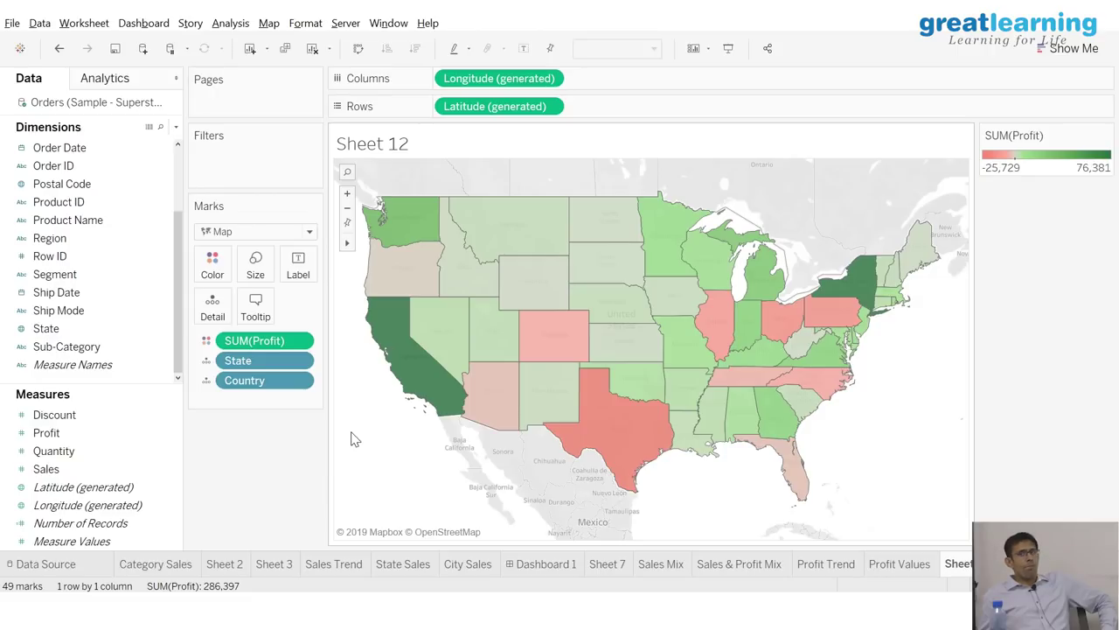
Rename Sheet 12 as Profits across States.
double_click(962, 562)
text(Profit)
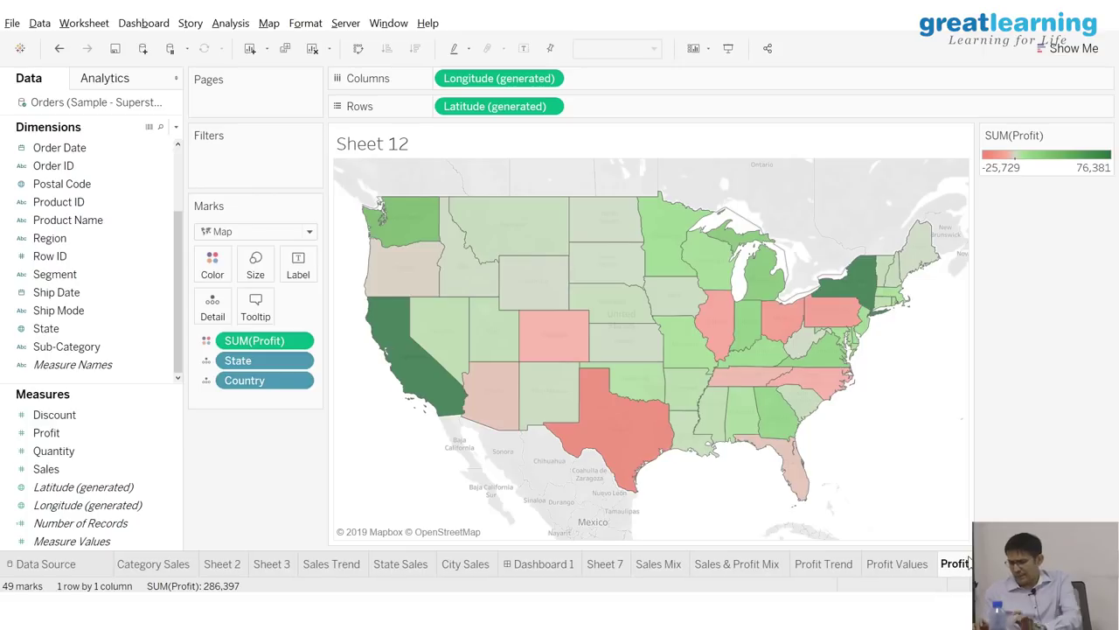
key(Return)
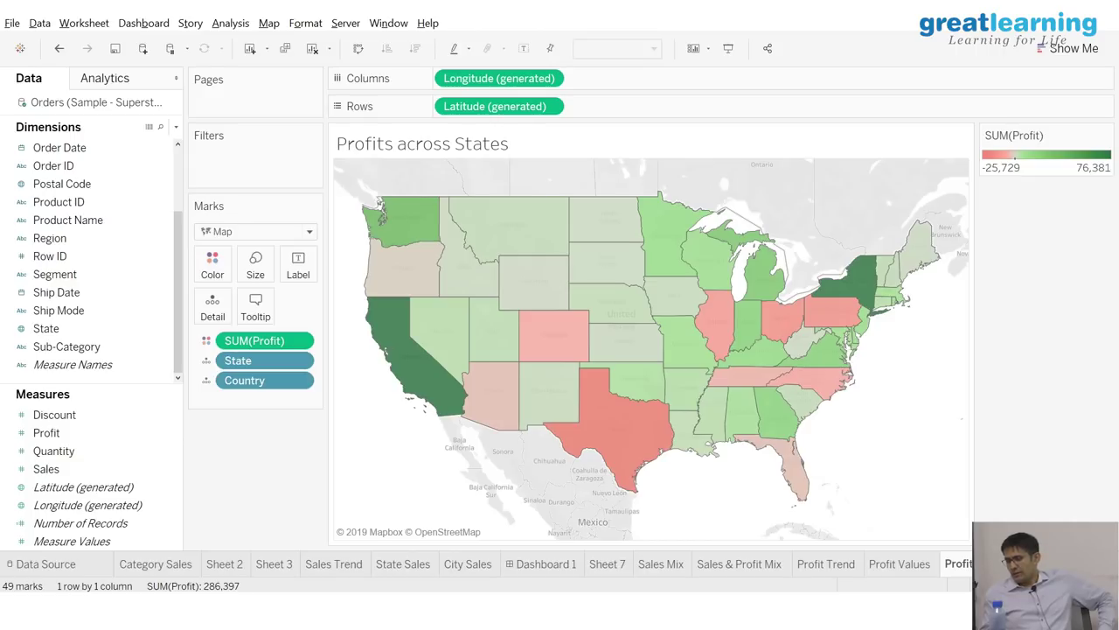
Add a new worksheet and map the City field on it.
key(ctrl+m)
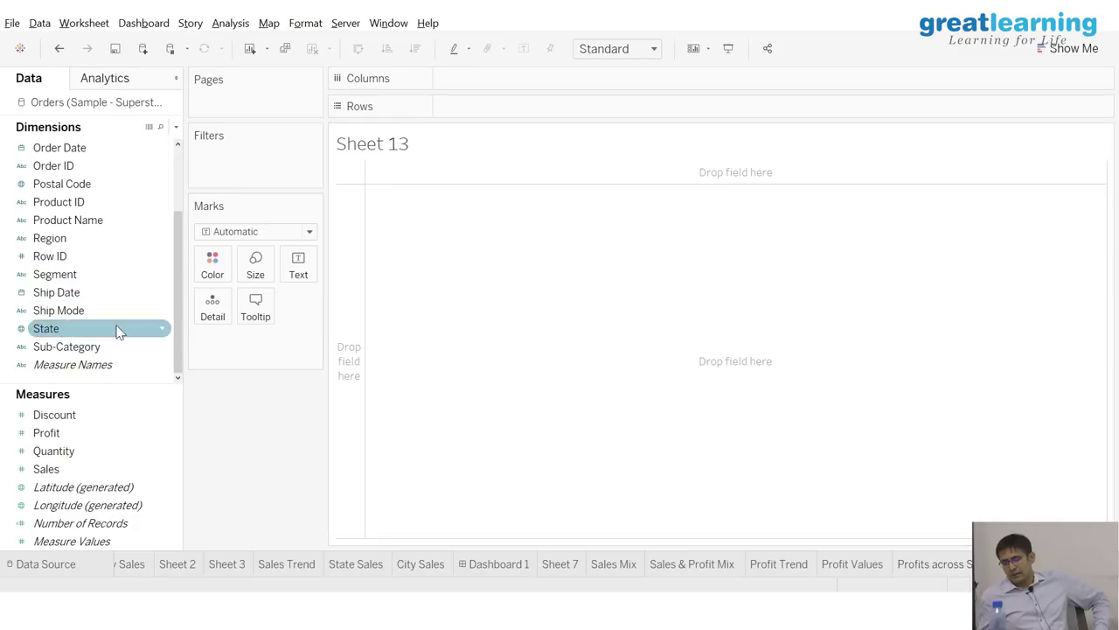
drag(177, 320, 195, 212)
click(96, 173)
double_click(96, 166)
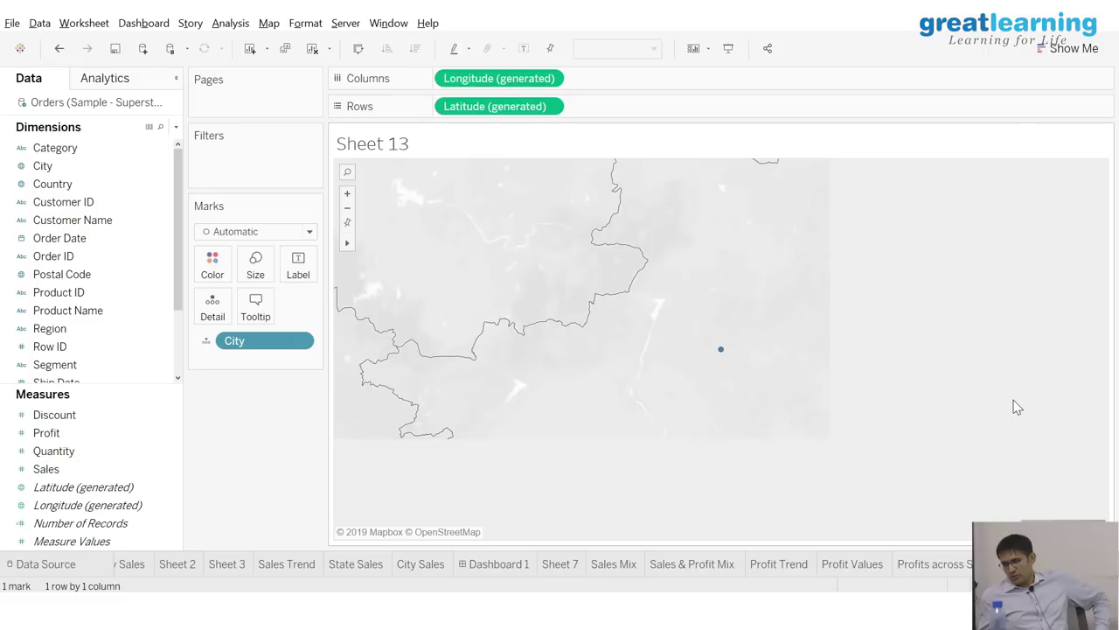
Correct the unknown city locations by taking the country from the Country field and the state from the State field.
mouse_move(722, 355)
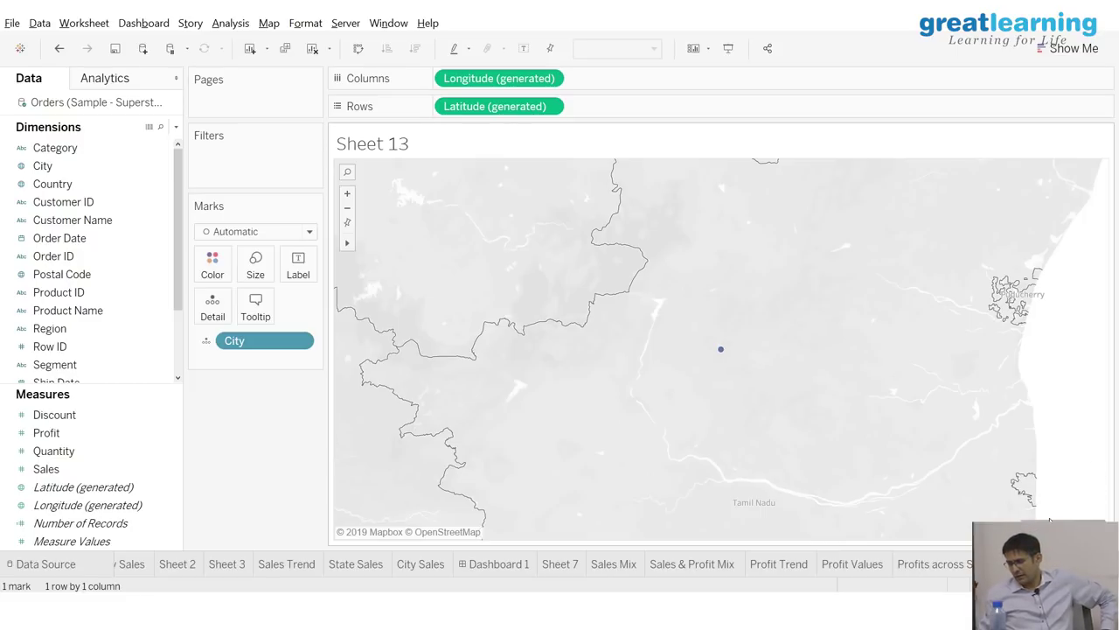
click(1089, 529)
click(562, 247)
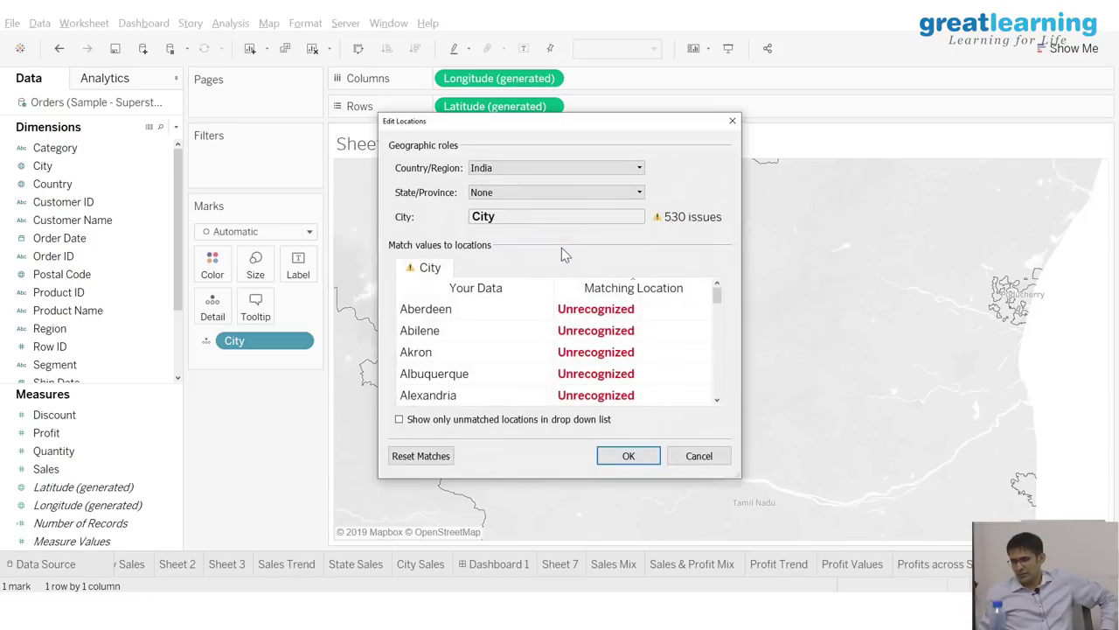
click(504, 168)
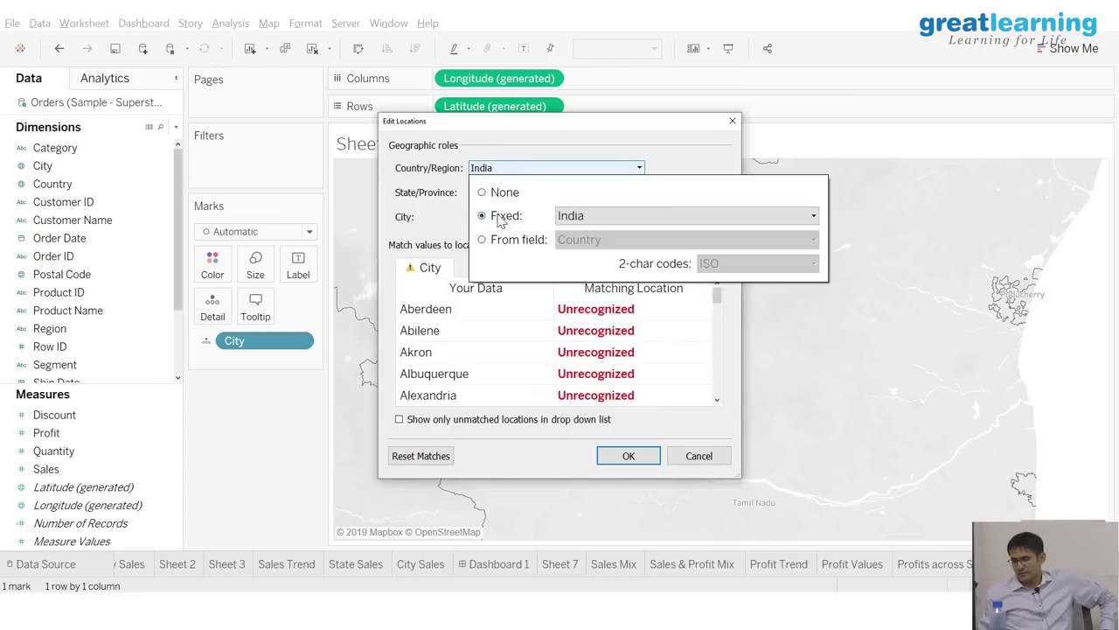
click(504, 241)
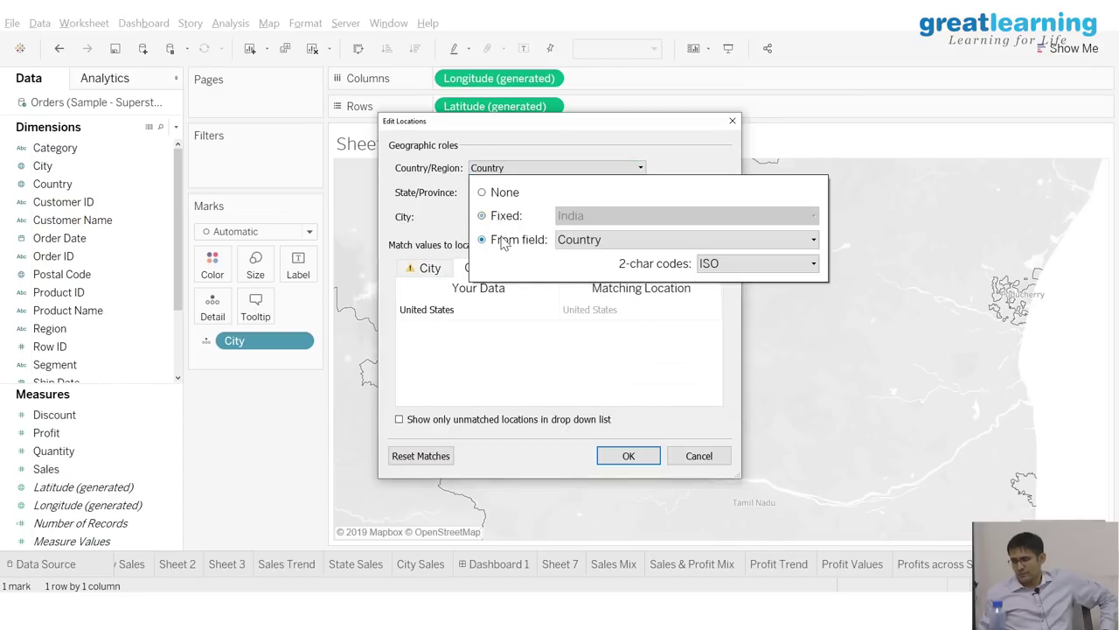
click(695, 164)
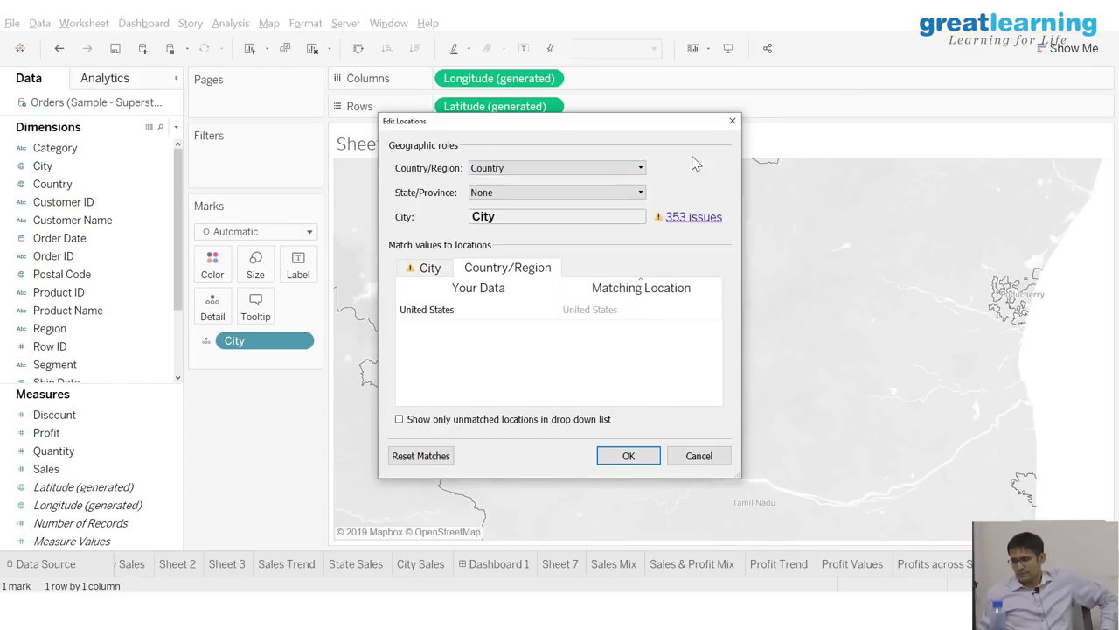
click(564, 192)
click(486, 264)
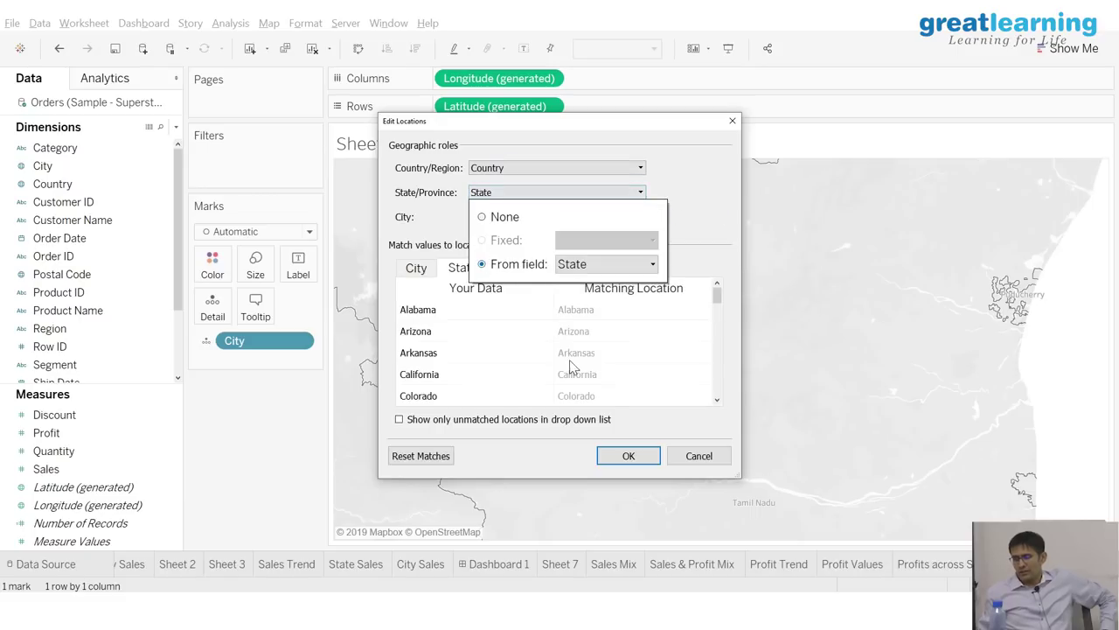
click(628, 456)
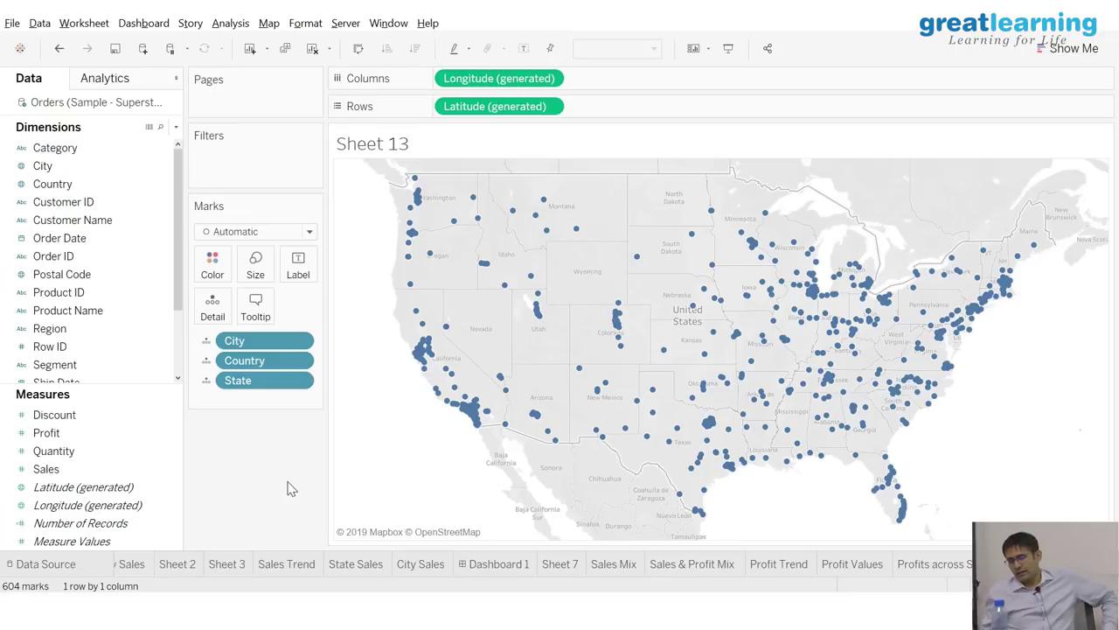
Color the city points by Profit with the Red-Green Diverging palette and a fixed center of 0.
drag(48, 432, 213, 262)
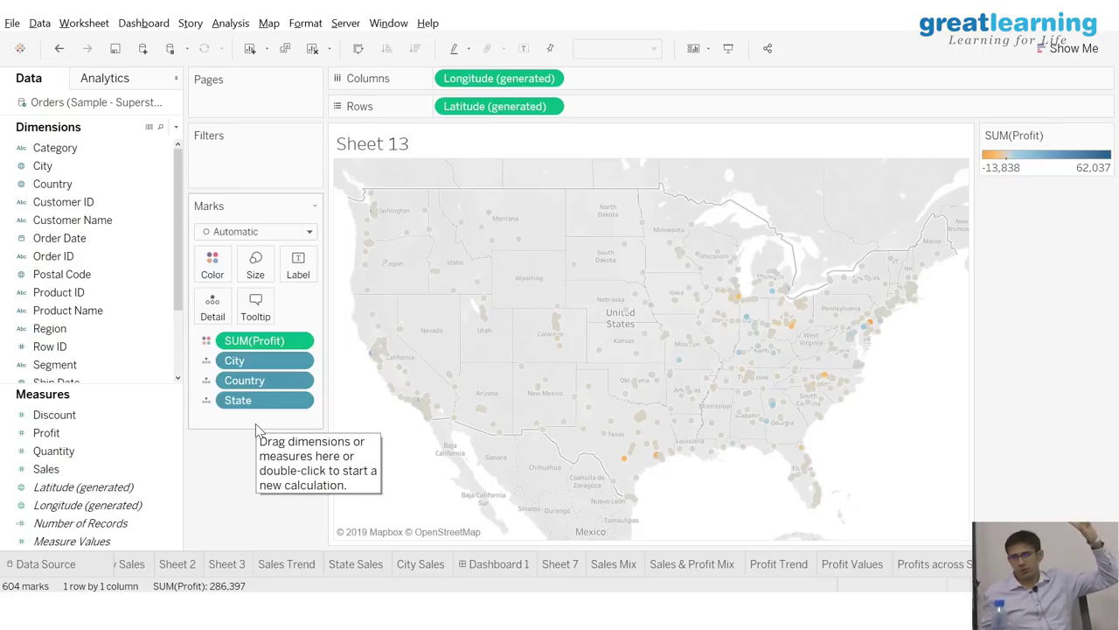
click(214, 261)
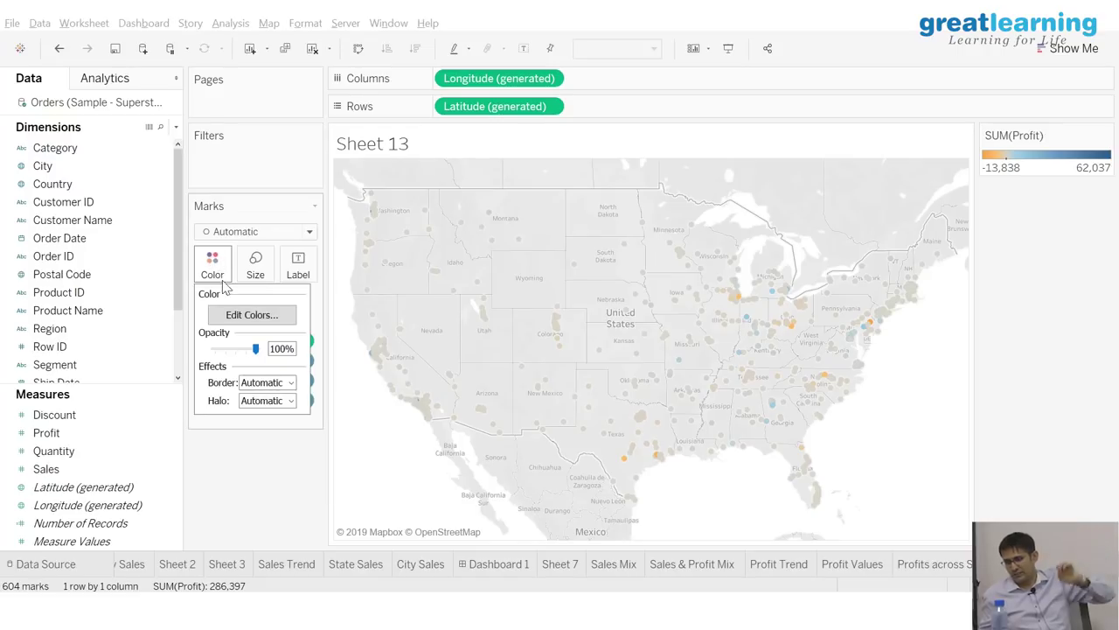
click(241, 316)
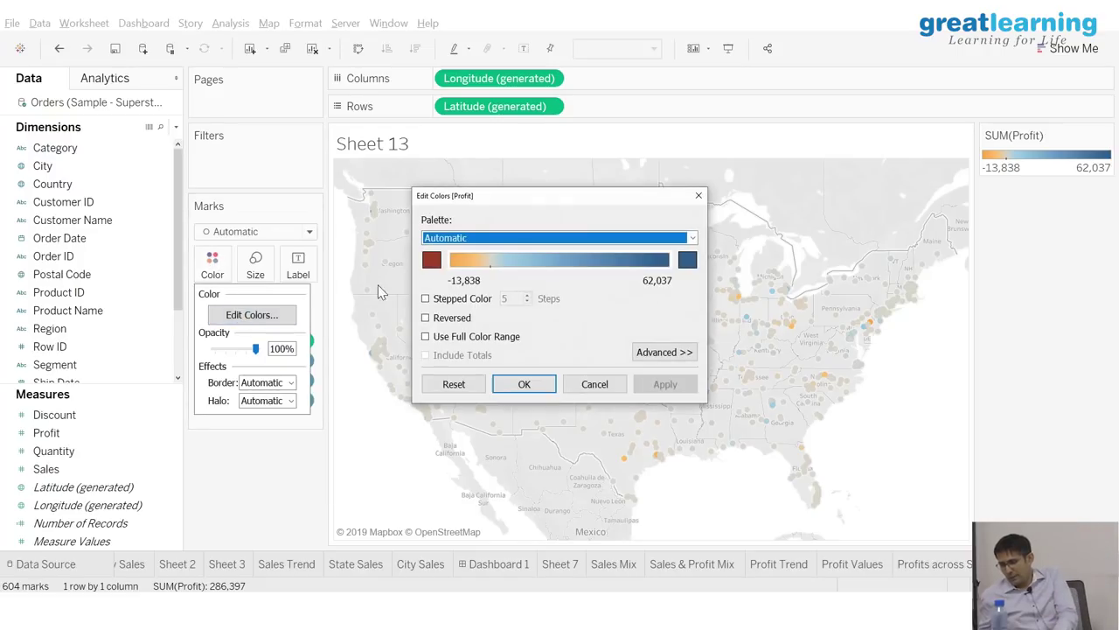
click(504, 238)
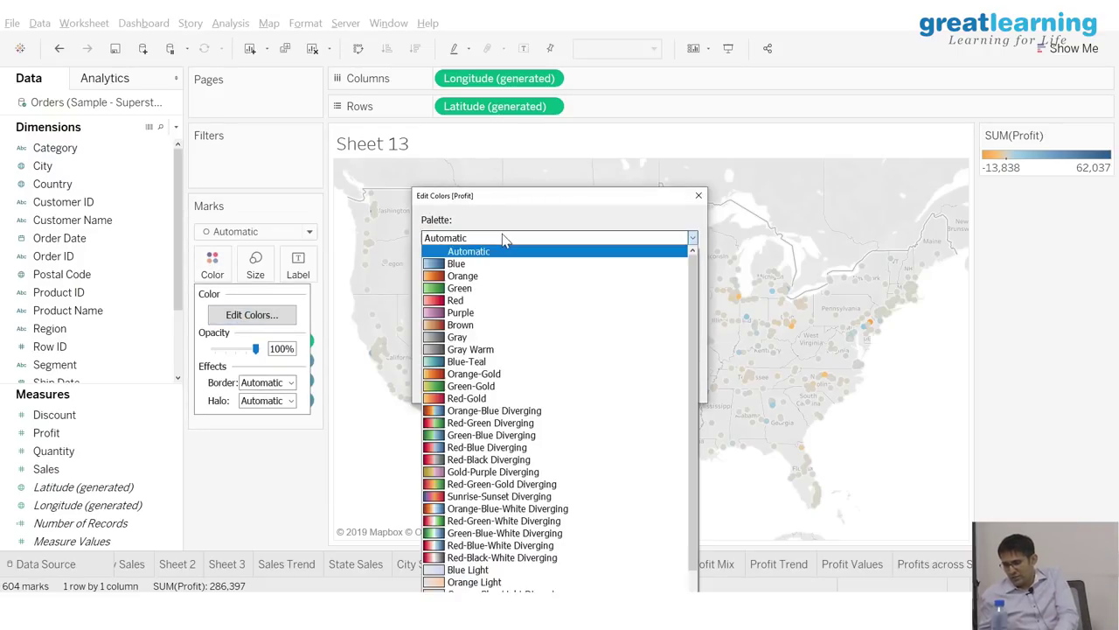
click(511, 423)
click(680, 354)
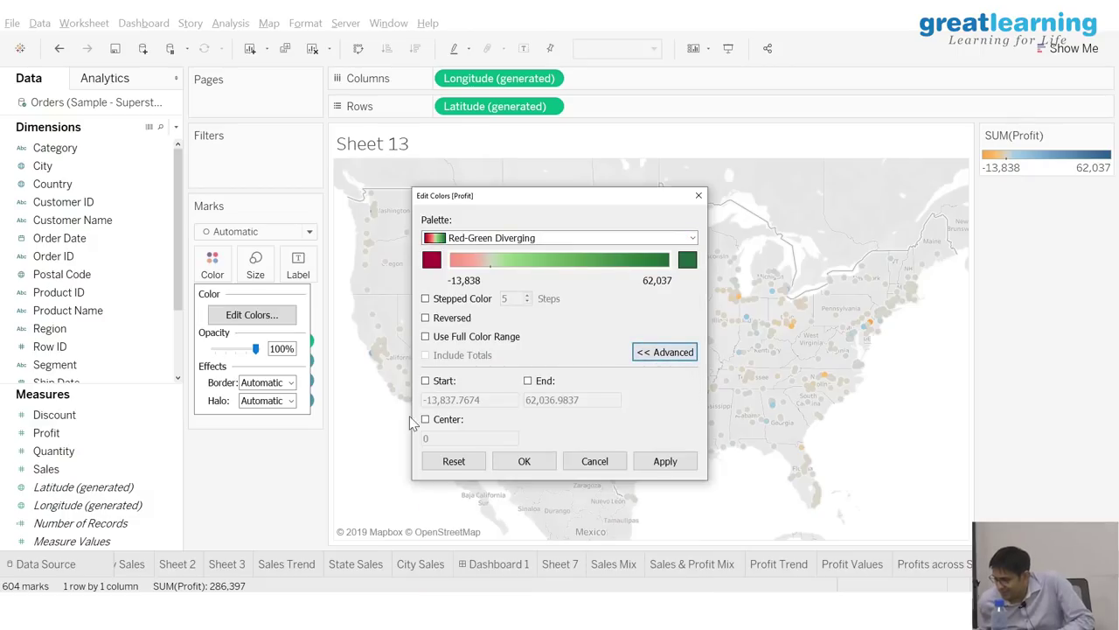
click(425, 421)
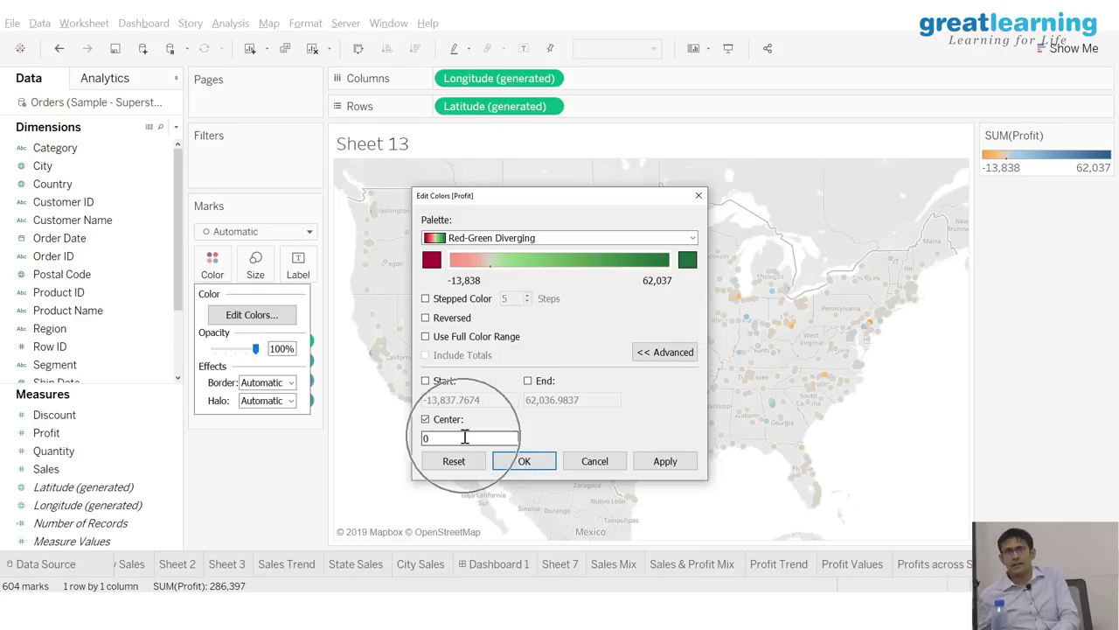
click(523, 461)
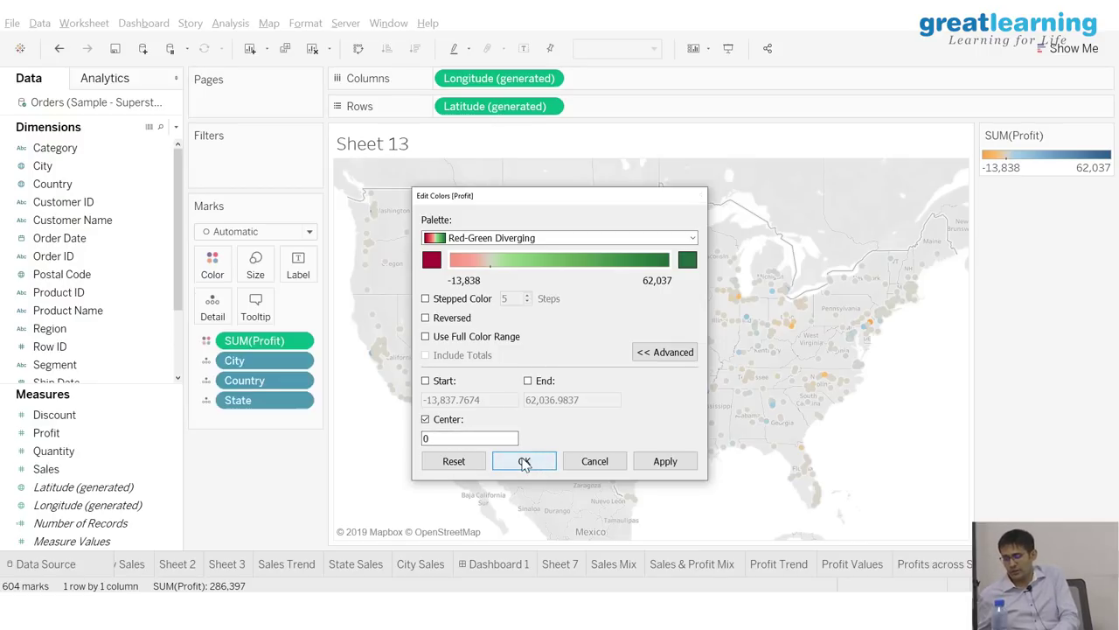
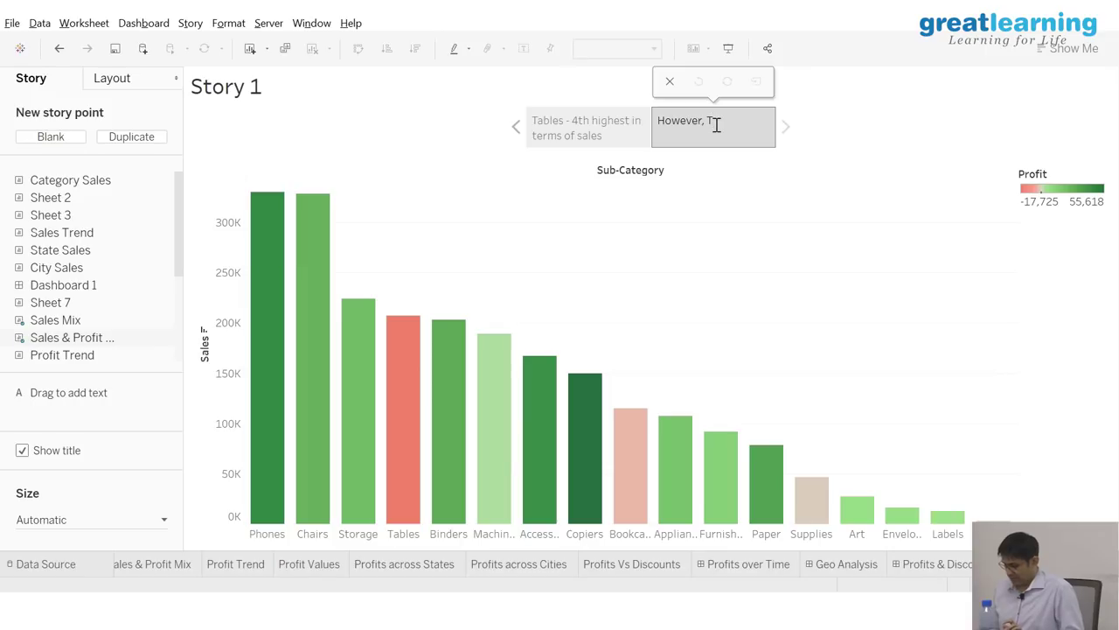
Complete the second story point's caption as "However, Tables have the highest loss".
text(h)
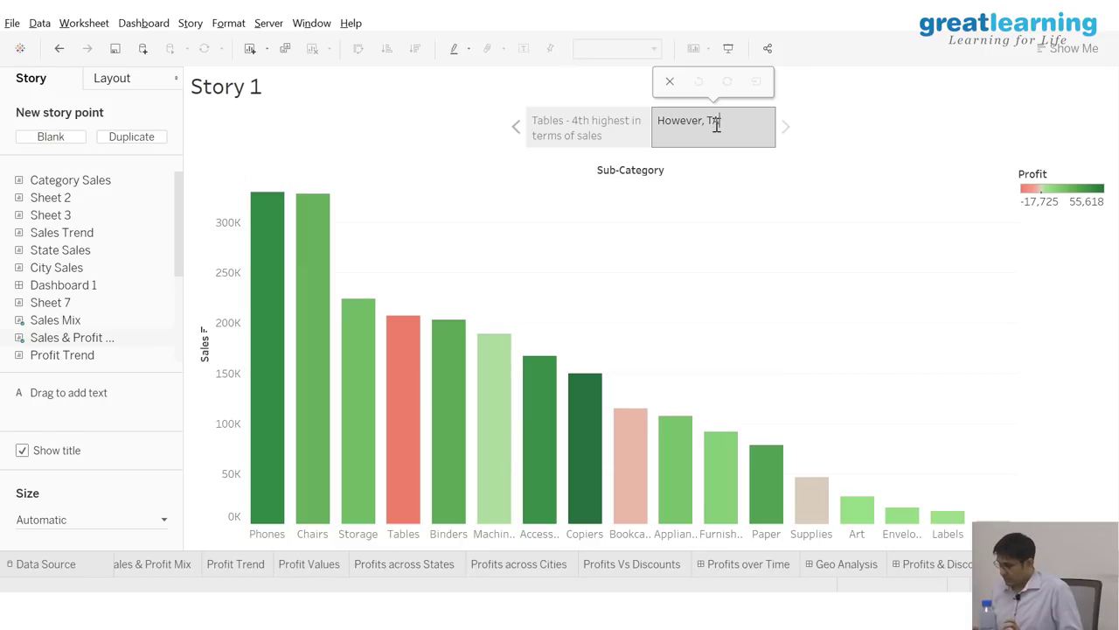
key(BackSpace)
text(a)
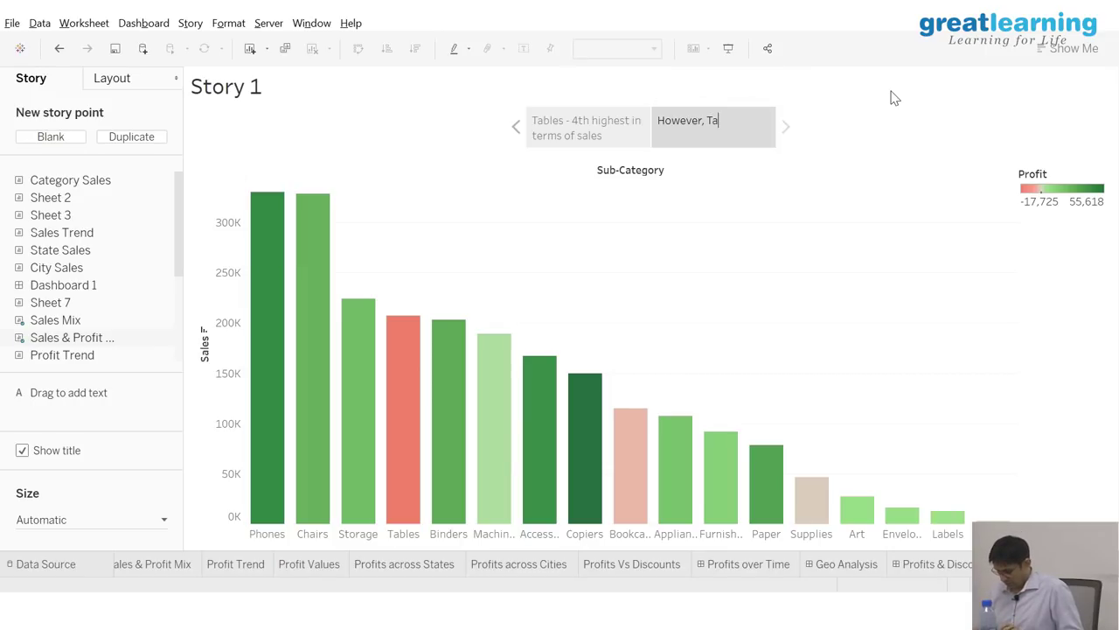
text(bles have the)
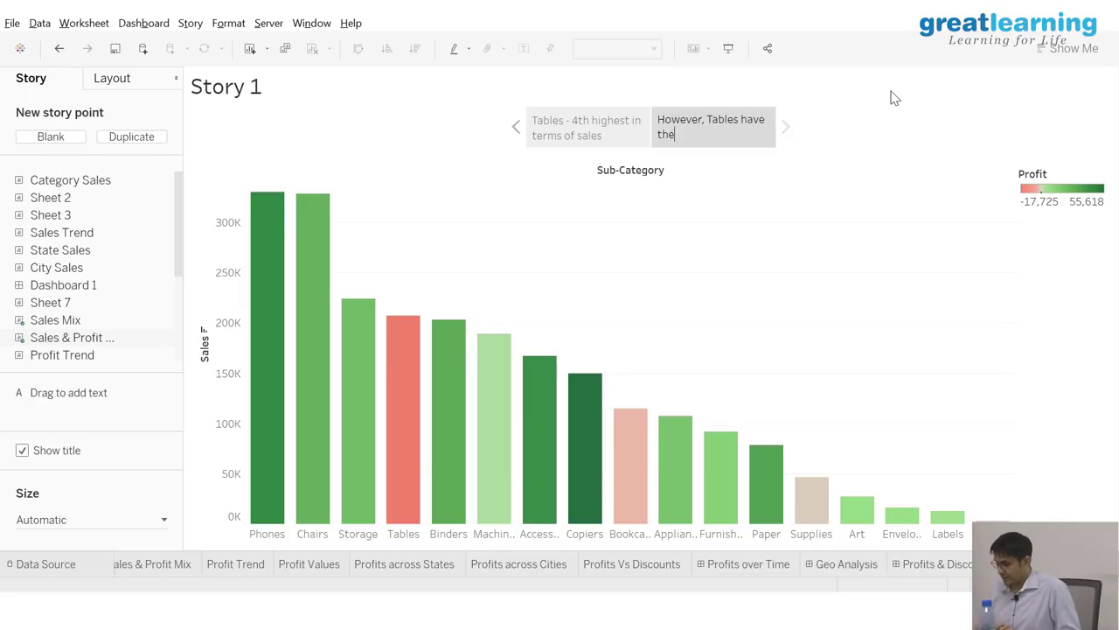
text( highest loss)
click(934, 116)
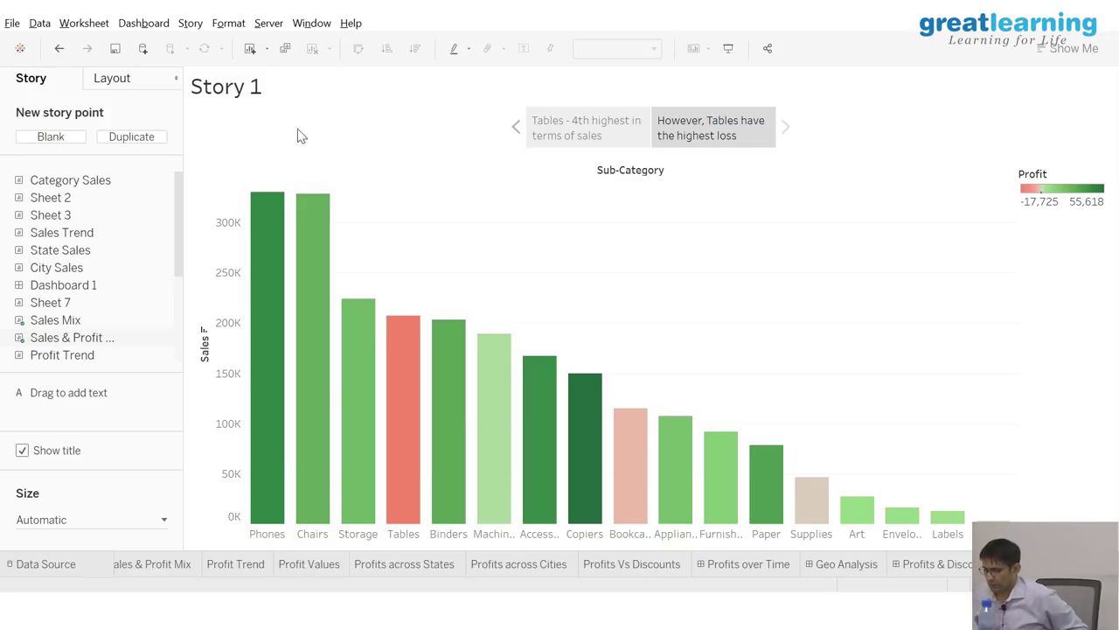
Add a blank third story point and place the Profits over Time dashboard in it.
click(69, 138)
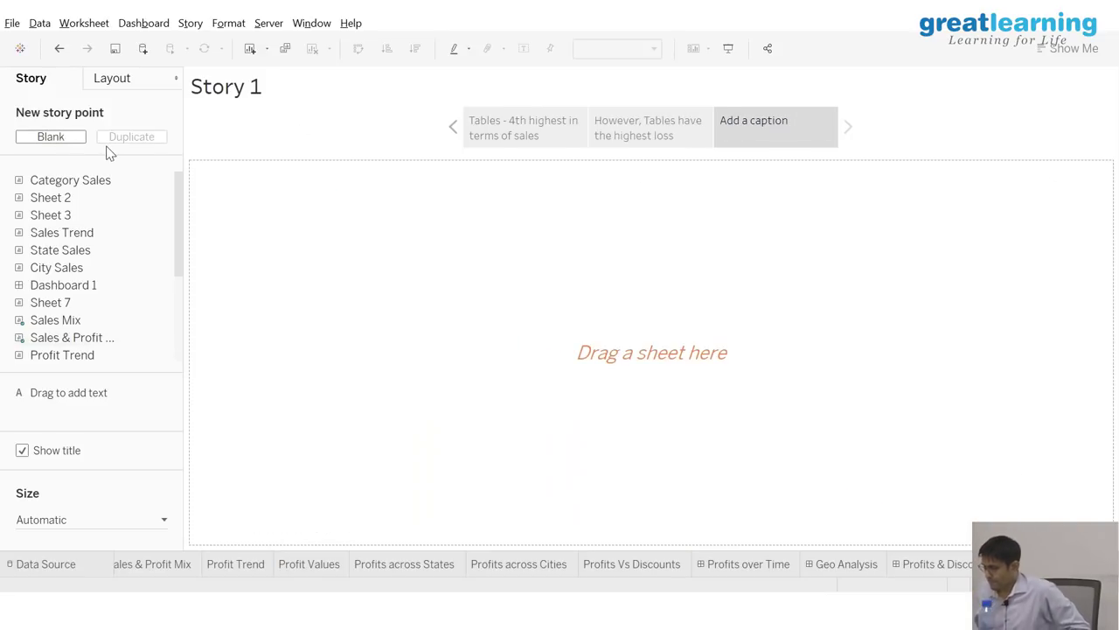
drag(180, 202, 174, 279)
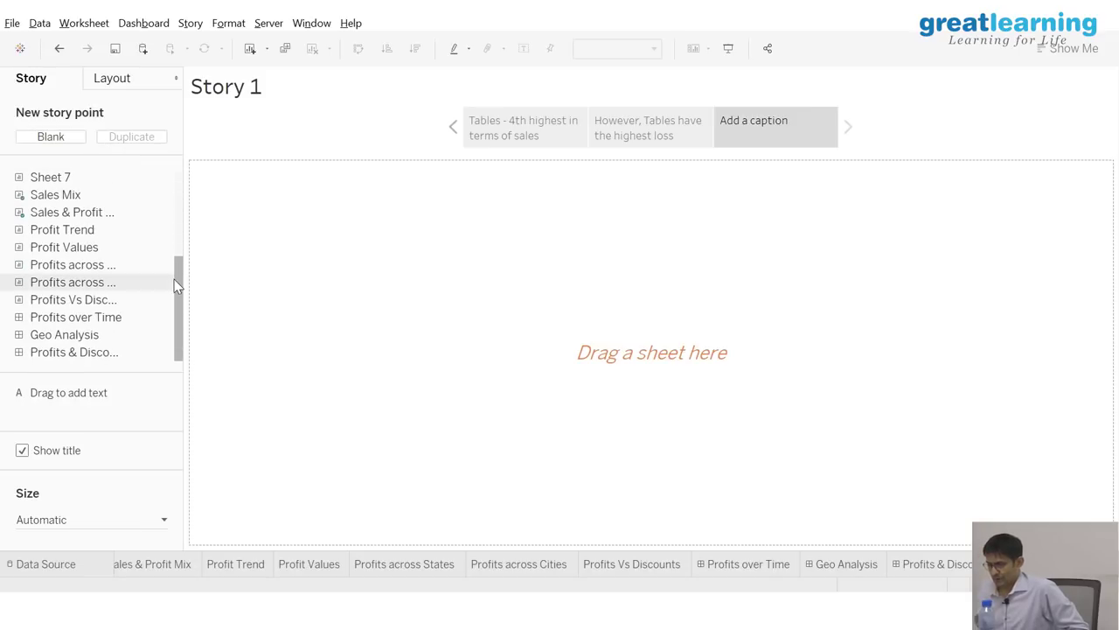
click(81, 324)
click(81, 323)
drag(81, 323, 381, 318)
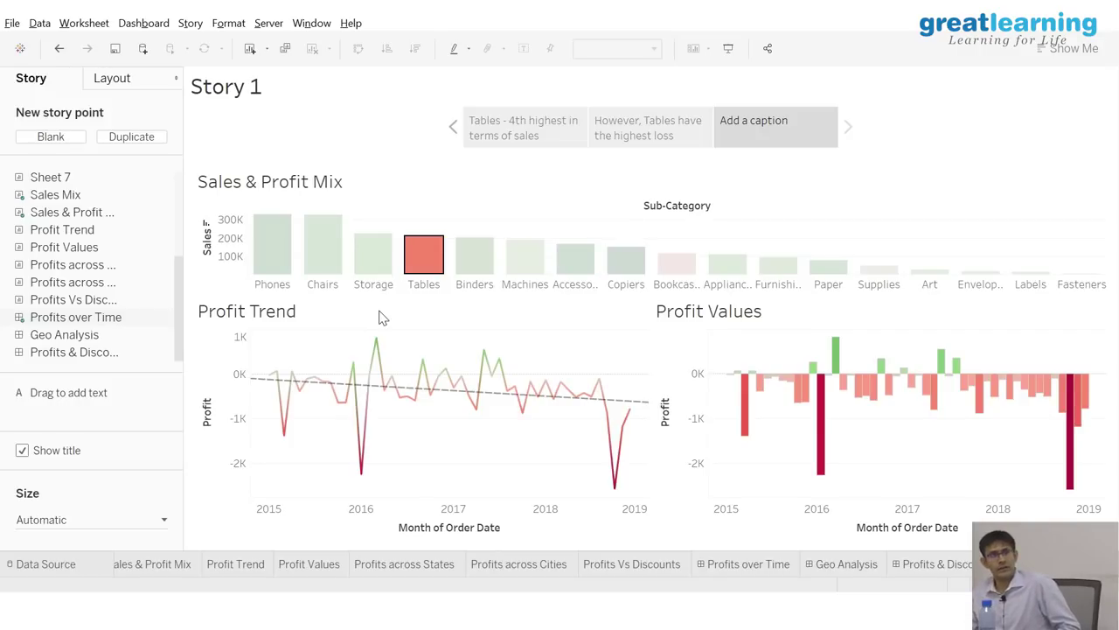
Caption the third story point "More u sell more u lose".
double_click(773, 123)
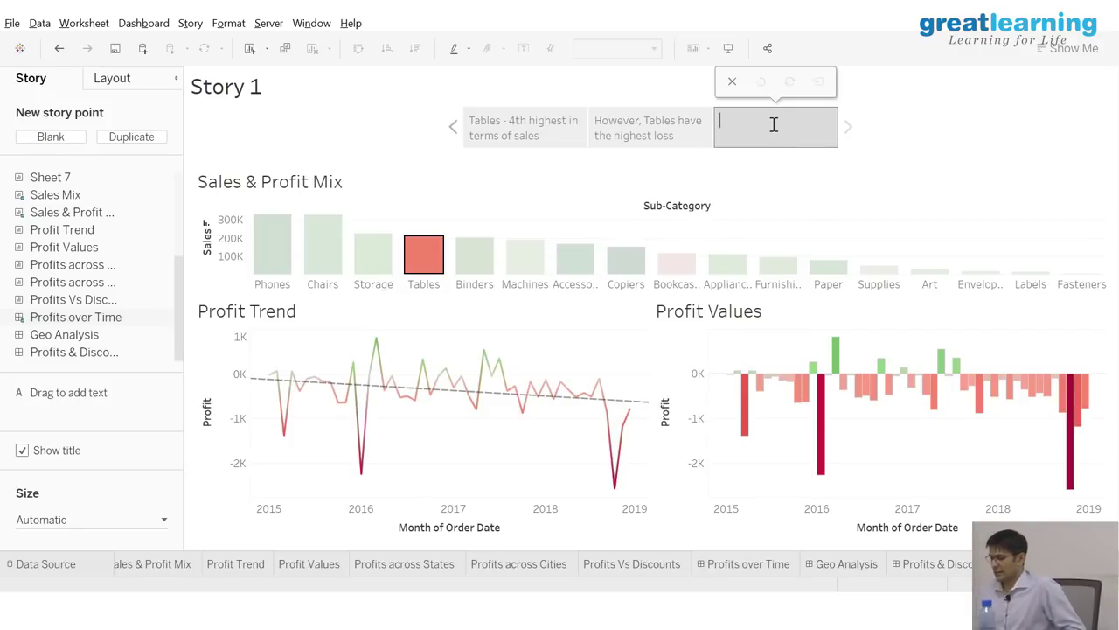
text(Mo)
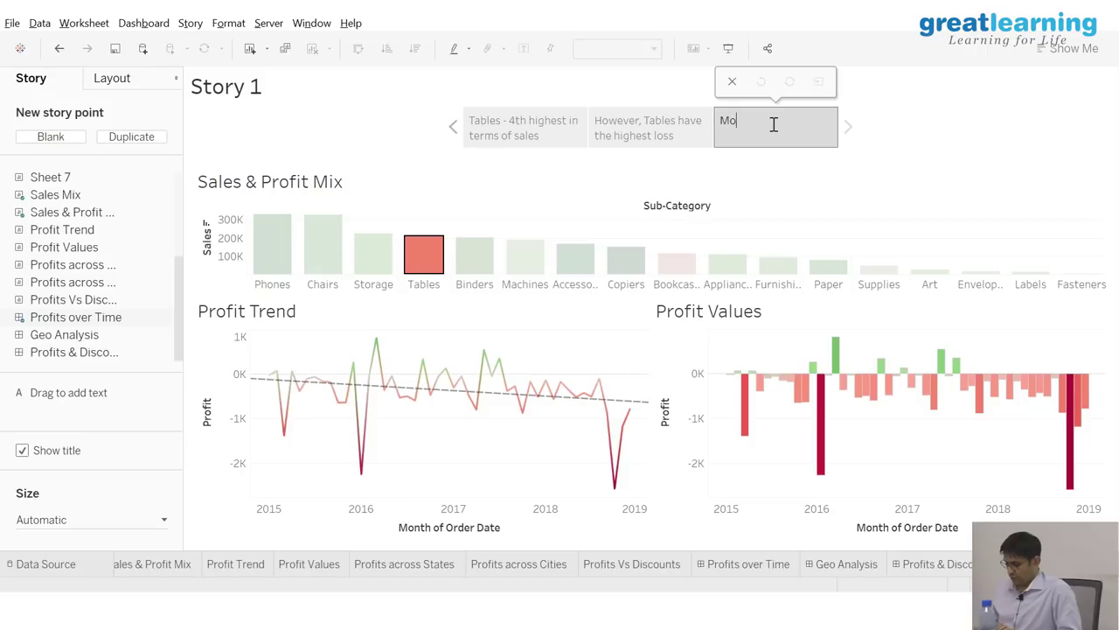
text(re u se)
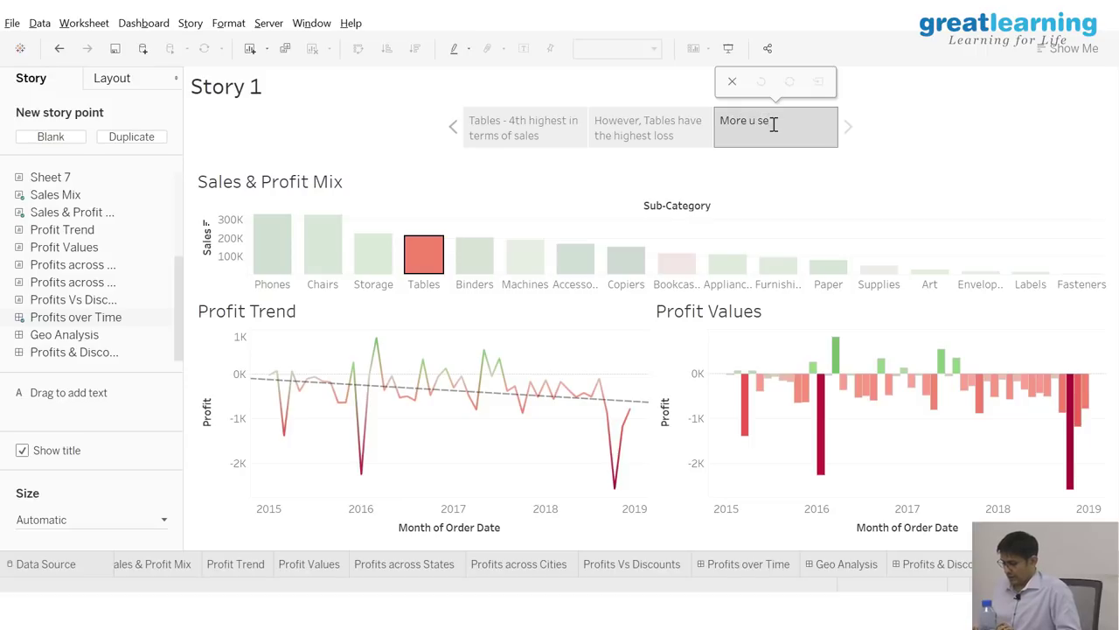
text(ll more )
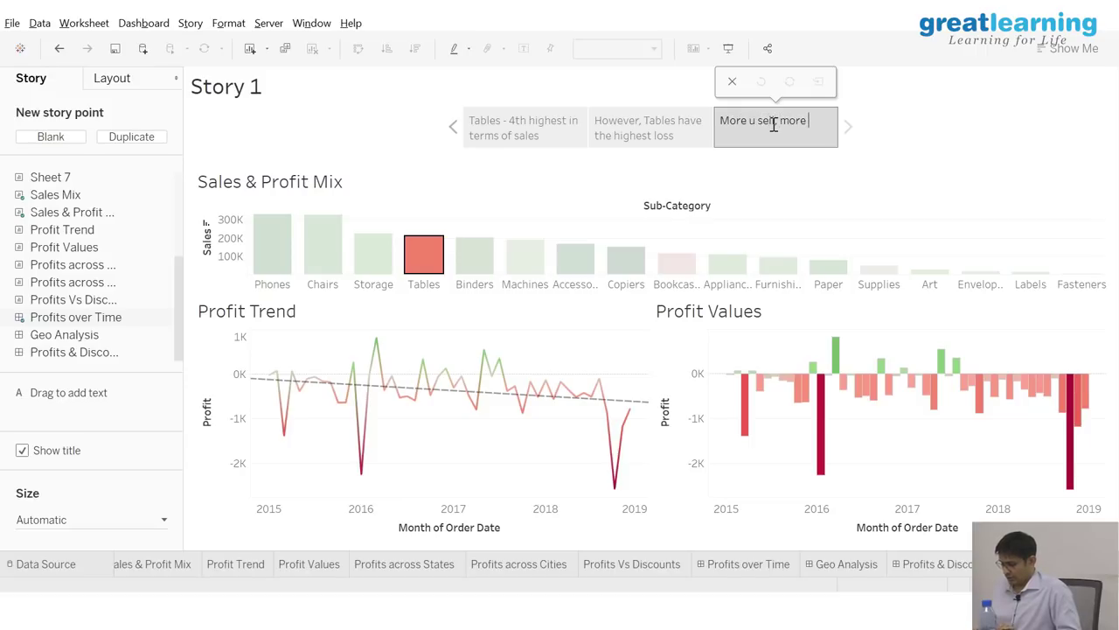
text(u lose)
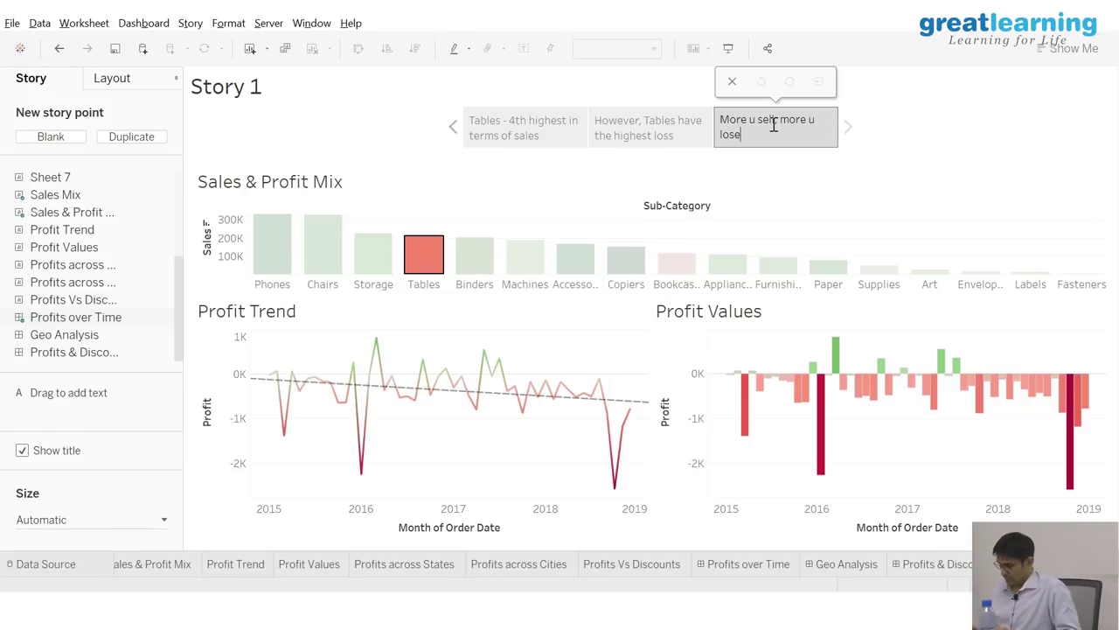
Replace the third story point's caption text with "Loss has increased over time.".
key(BackSpace)
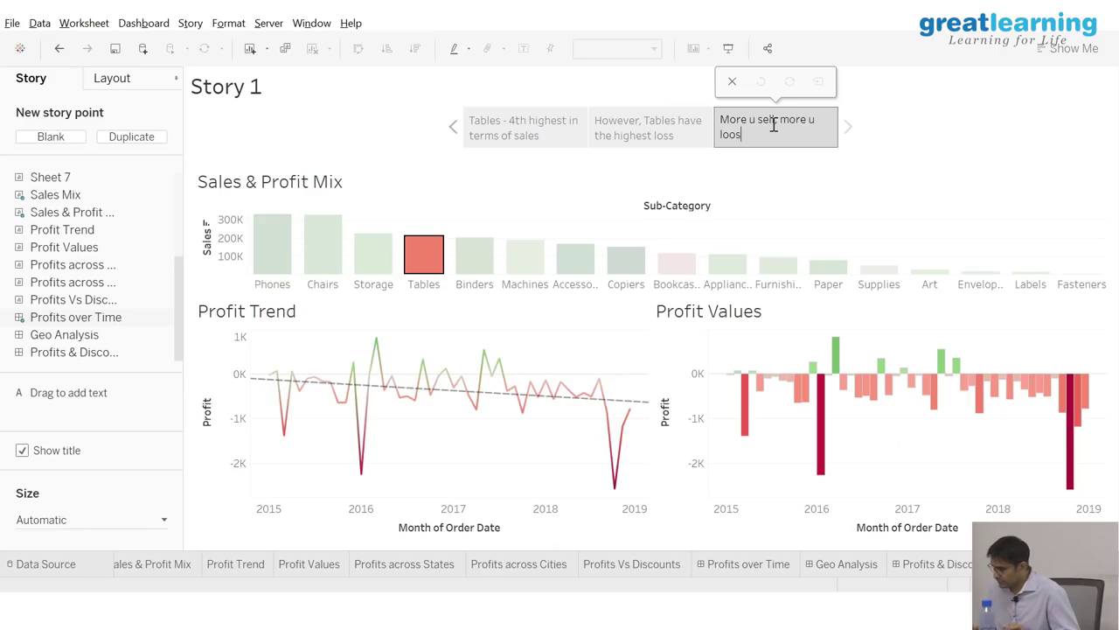
key(BackSpace)
key(BackSpace)
key(BackSpace)
key(BackSpace)
key(BackSpace)
key(BackSpace)
key(BackSpace)
key(BackSpace)
key(BackSpace)
key(BackSpace)
key(BackSpace)
key(BackSpace)
key(BackSpace)
key(BackSpace)
key(BackSpace)
key(BackSpace)
key(BackSpace)
key(BackSpace)
key(BackSpace)
key(BackSpace)
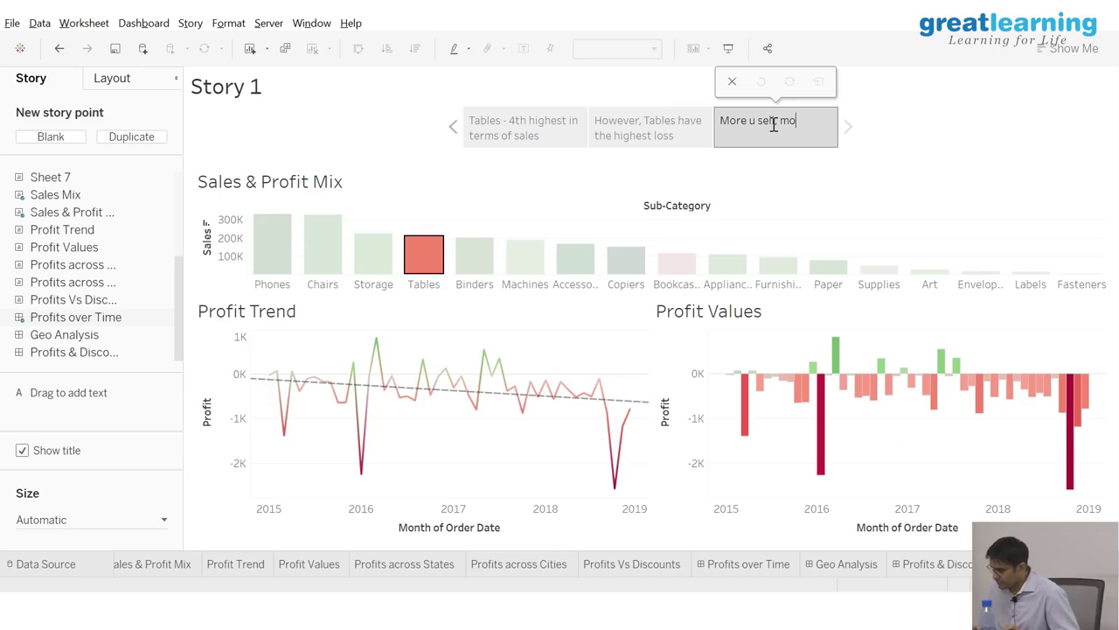
text(Lo)
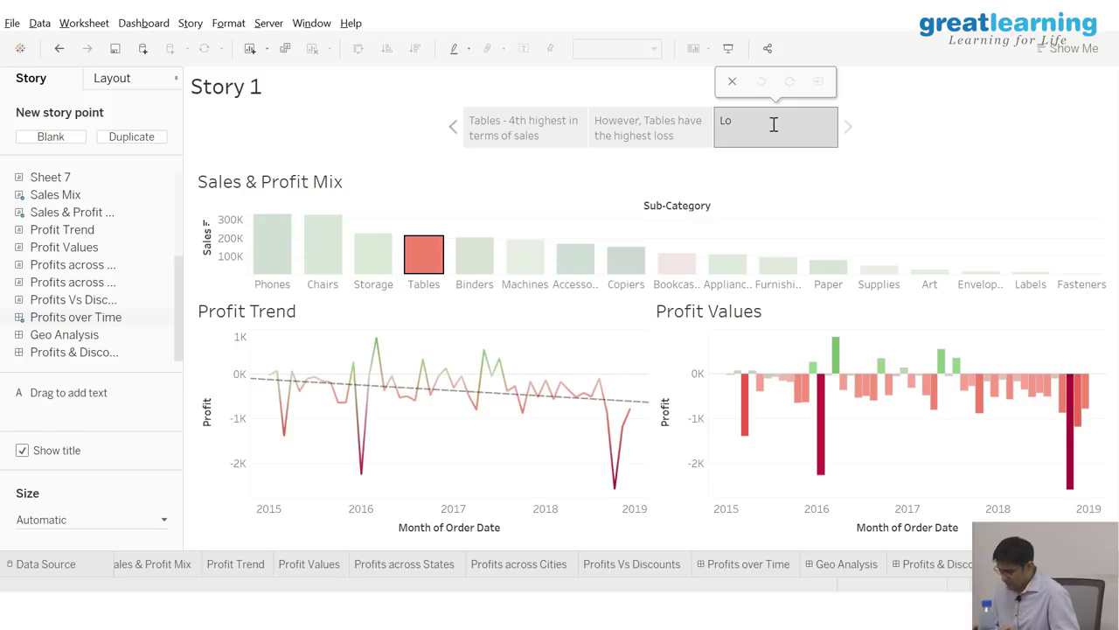
text(ss has increased over time.)
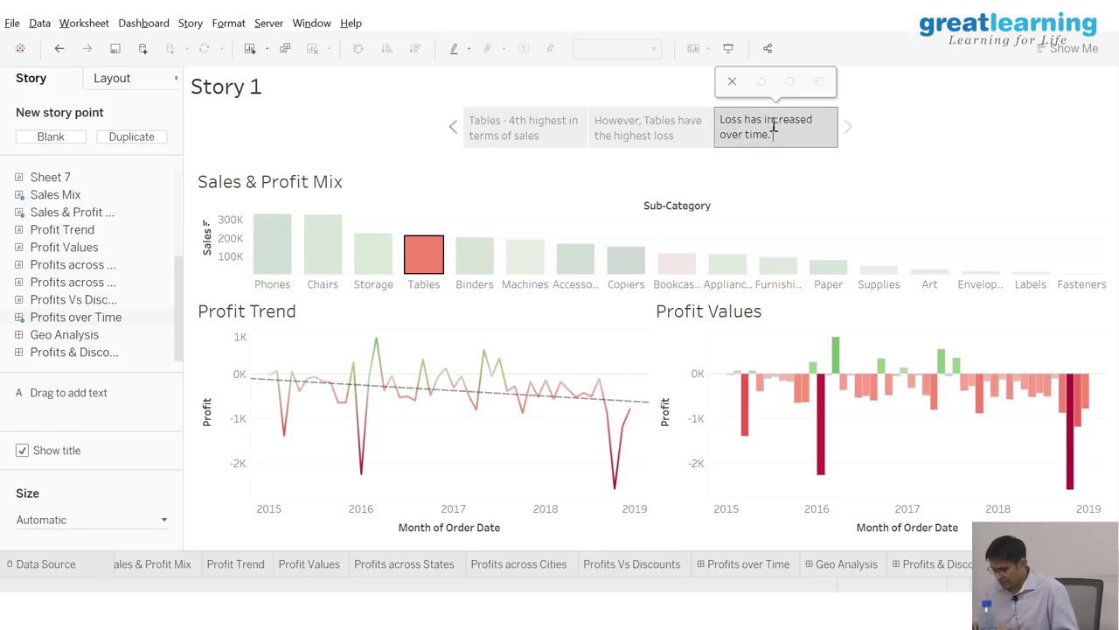
Extend the third story point's caption with "2018 the worst" and widen the caption boxes to show the full text.
text( 2018 the worst)
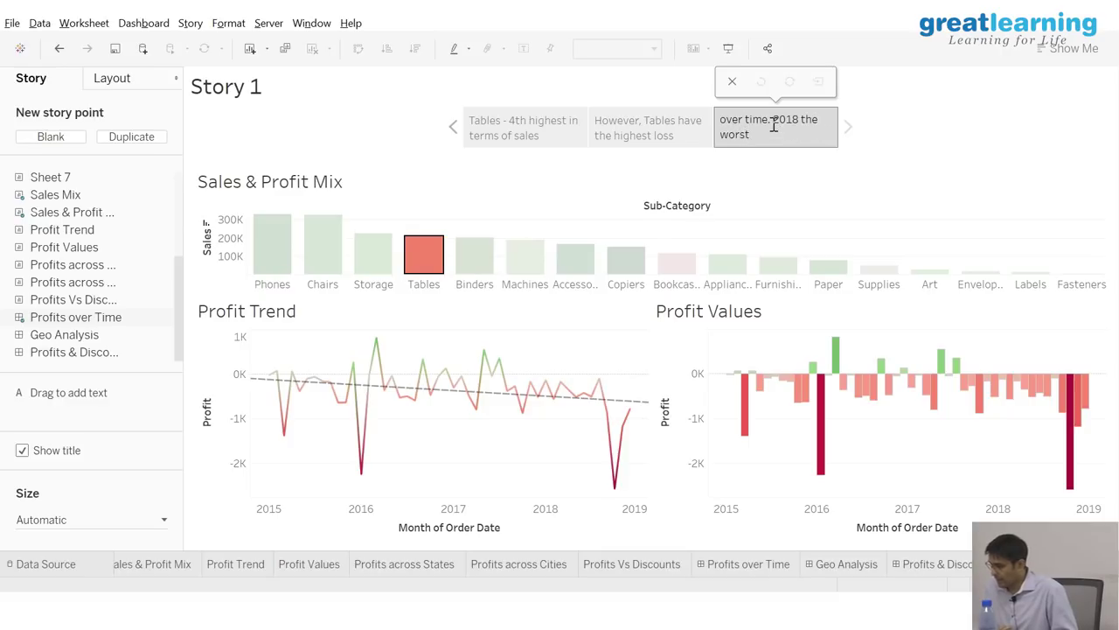
click(911, 145)
Add a blank fourth story point and place the Geo Analysis dashboard in it.
mouse_move(89, 322)
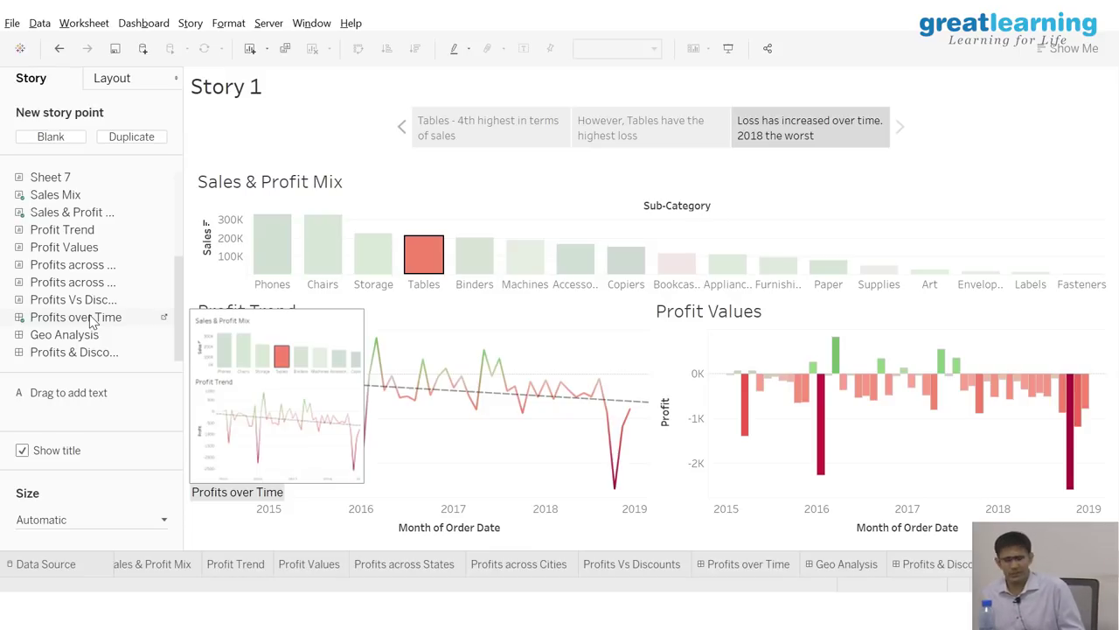
click(50, 137)
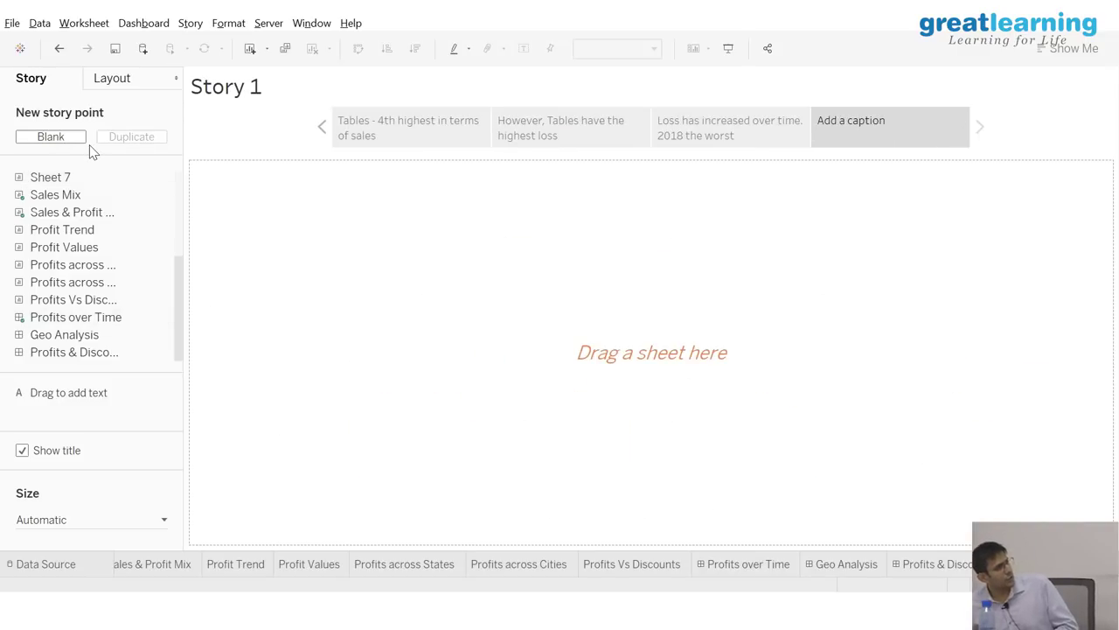
drag(64, 335, 462, 285)
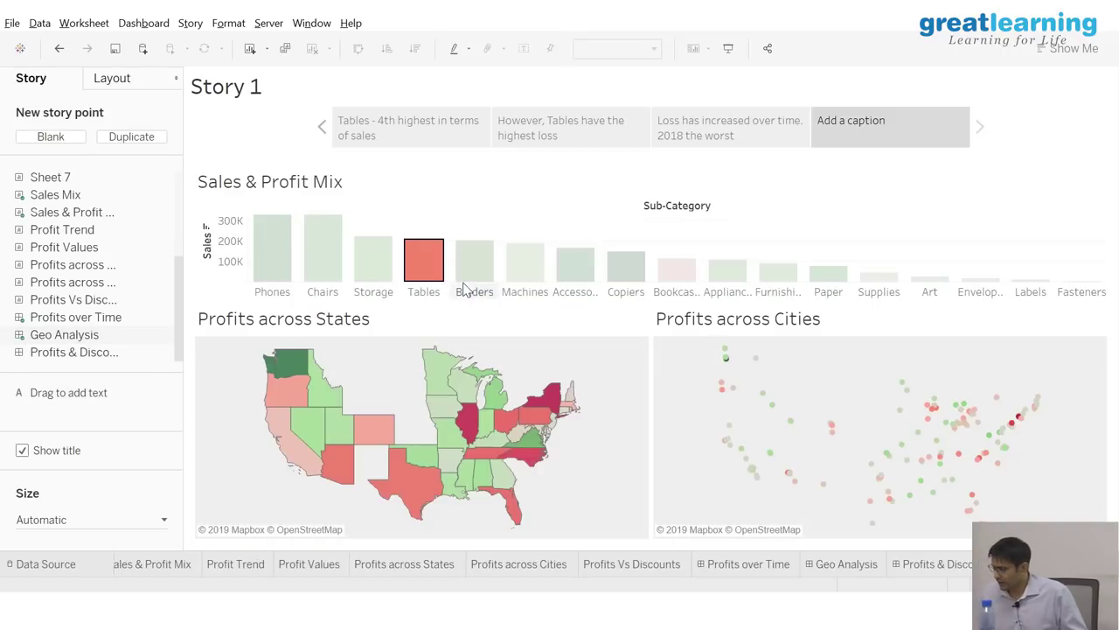
Caption the fourth story point "State of WA & Virginia, the way forward.".
double_click(859, 122)
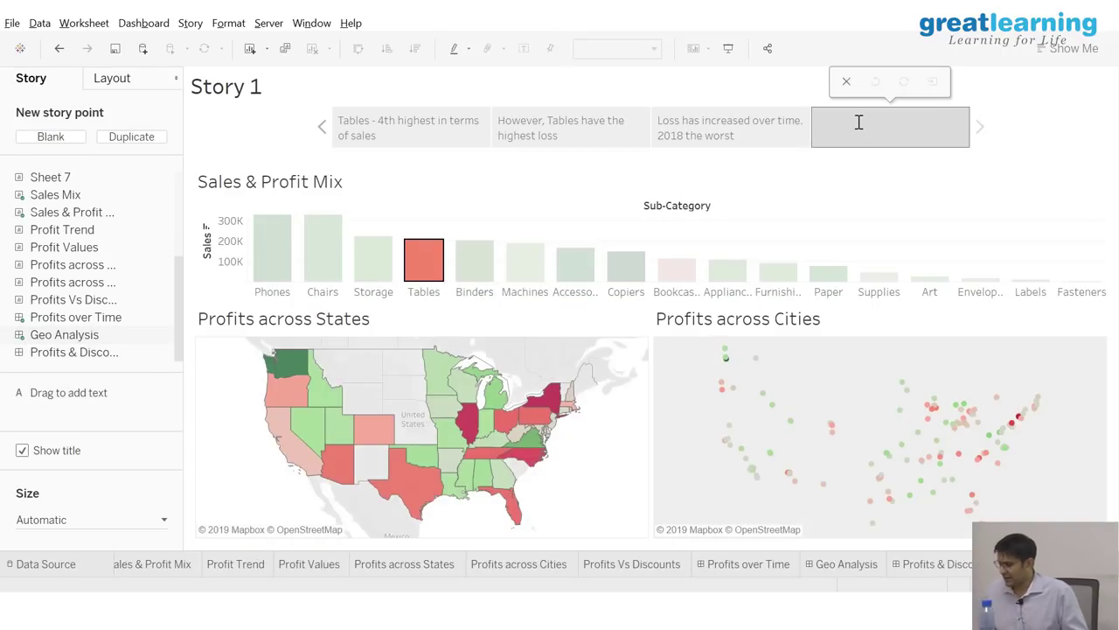
text(Sta)
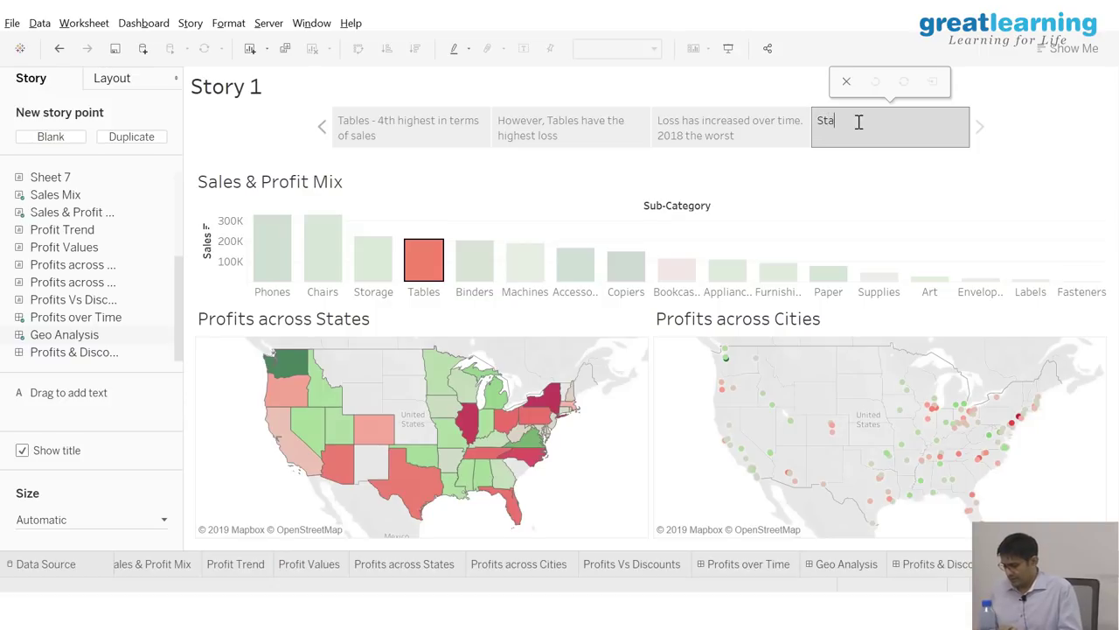
text(te of WA & V)
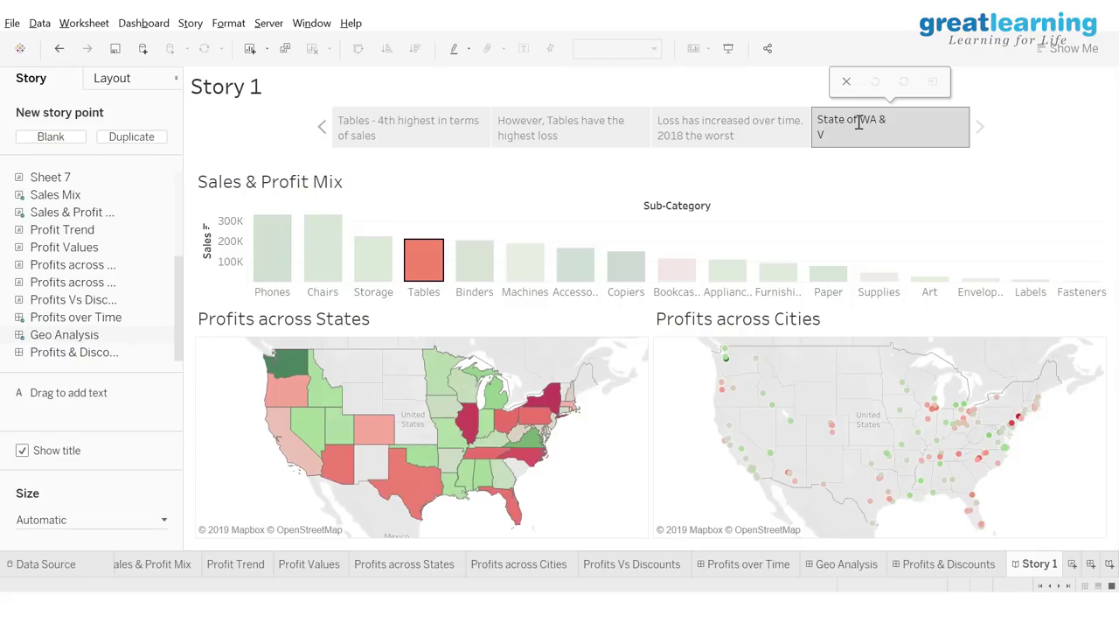
text(irginia)
text(, goos)
key(BackSpace)
key(BackSpace)
key(BackSpace)
text(the way forwa)
click(1052, 138)
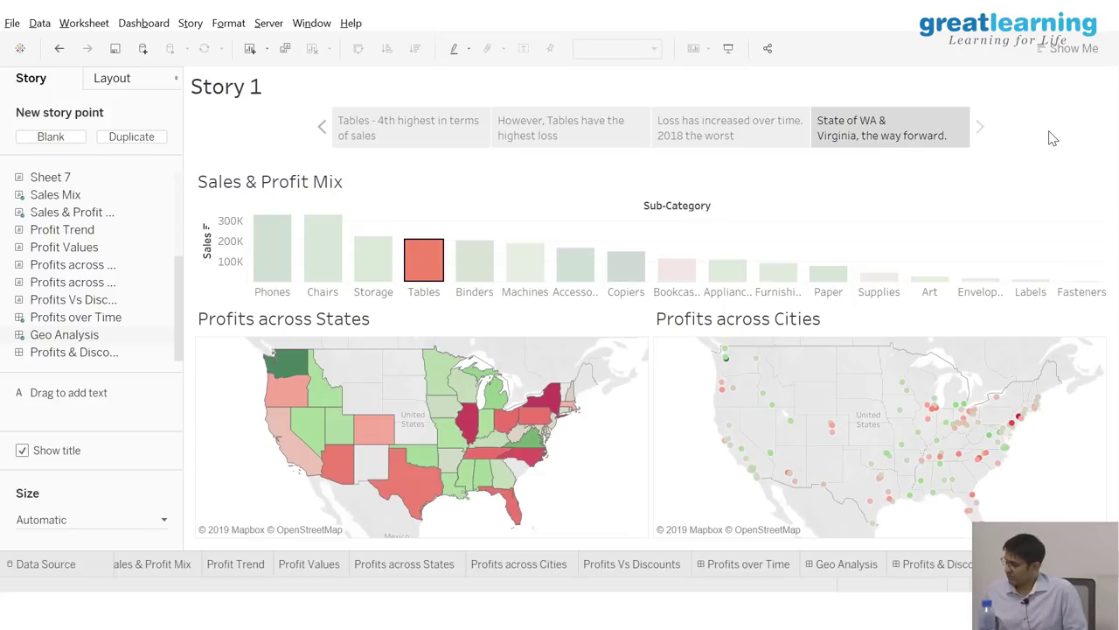
Add a blank fifth story point and place the Profits & Discounts dashboard in it.
click(39, 142)
drag(94, 362, 451, 344)
Caption the fifth story point "Tables very sensitive to discounts. Stop any discounting." and widen the caption boxes to fit the text.
double_click(915, 126)
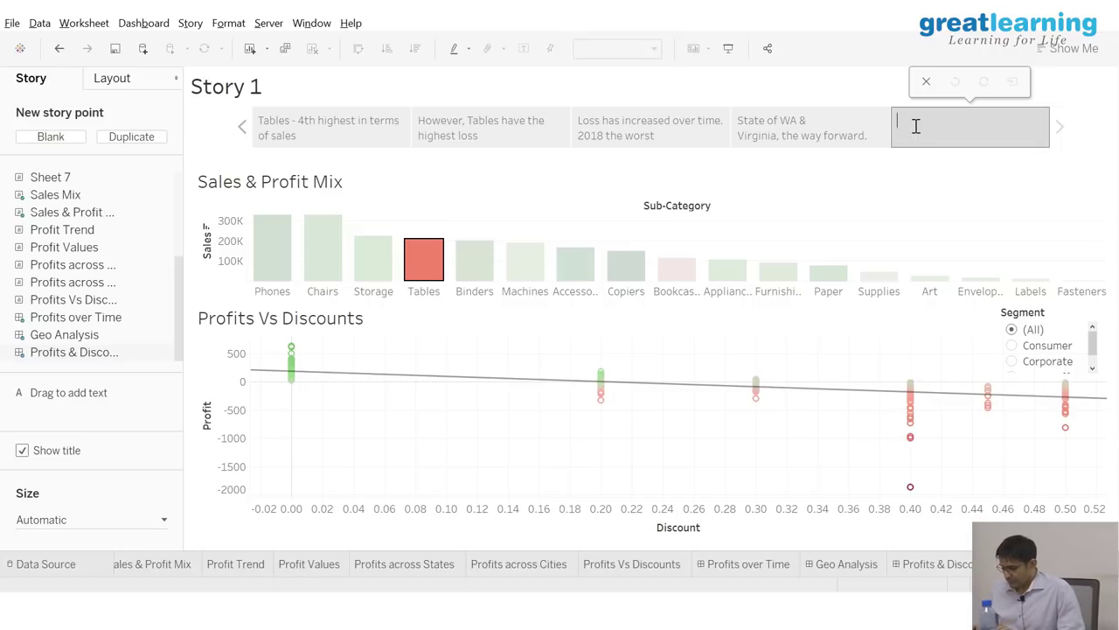
text(Tabl)
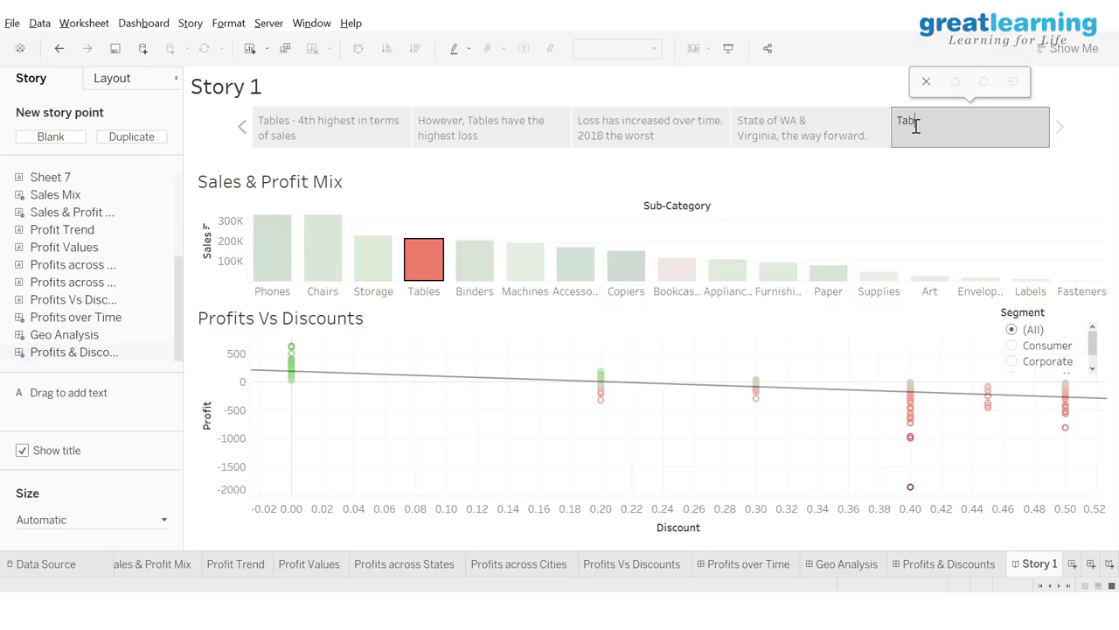
text(es very sensitive to disc)
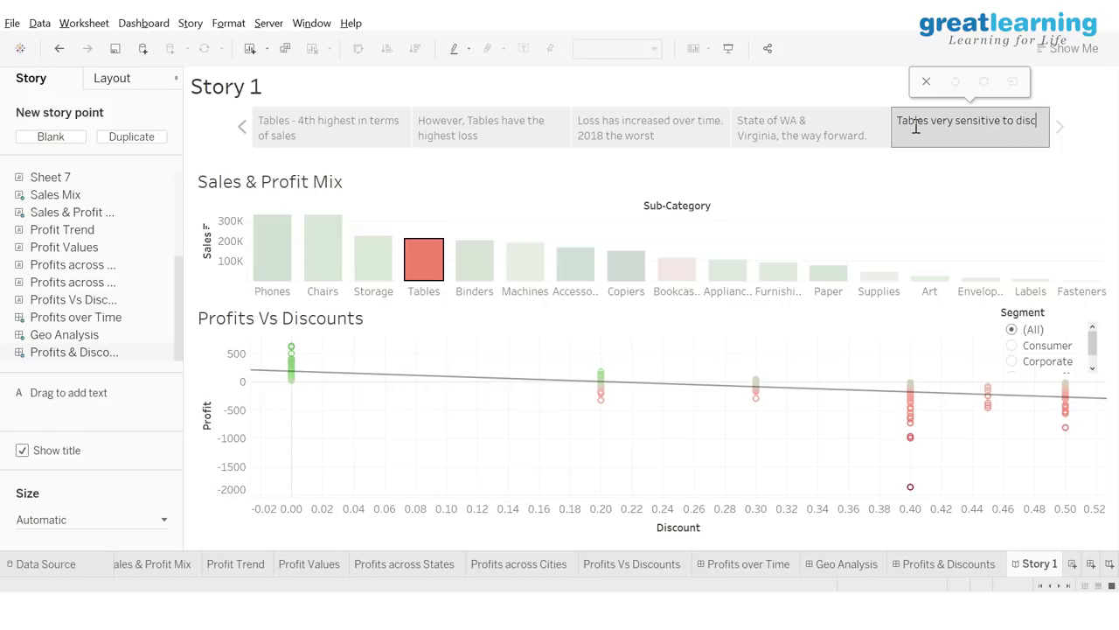
text(ounts. Stop an)
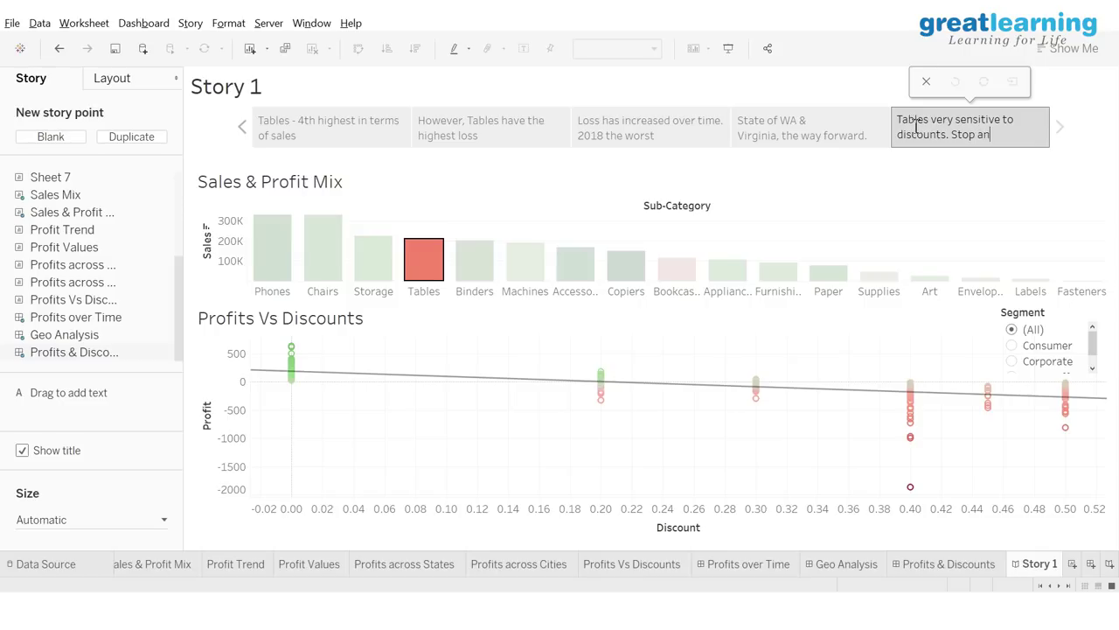
text(y discounting.)
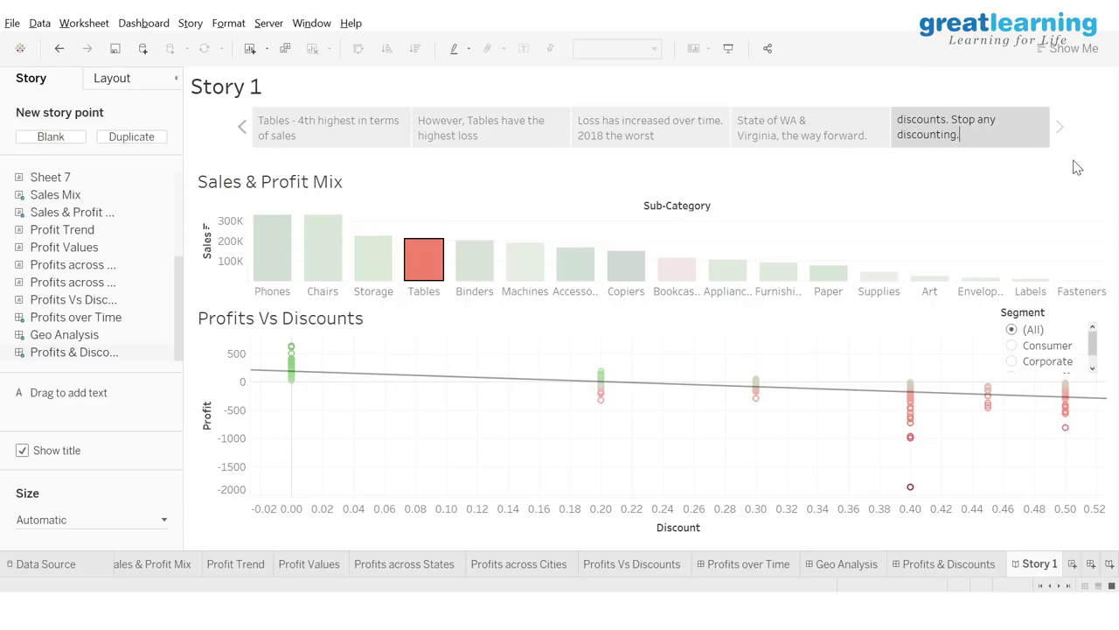
click(1045, 131)
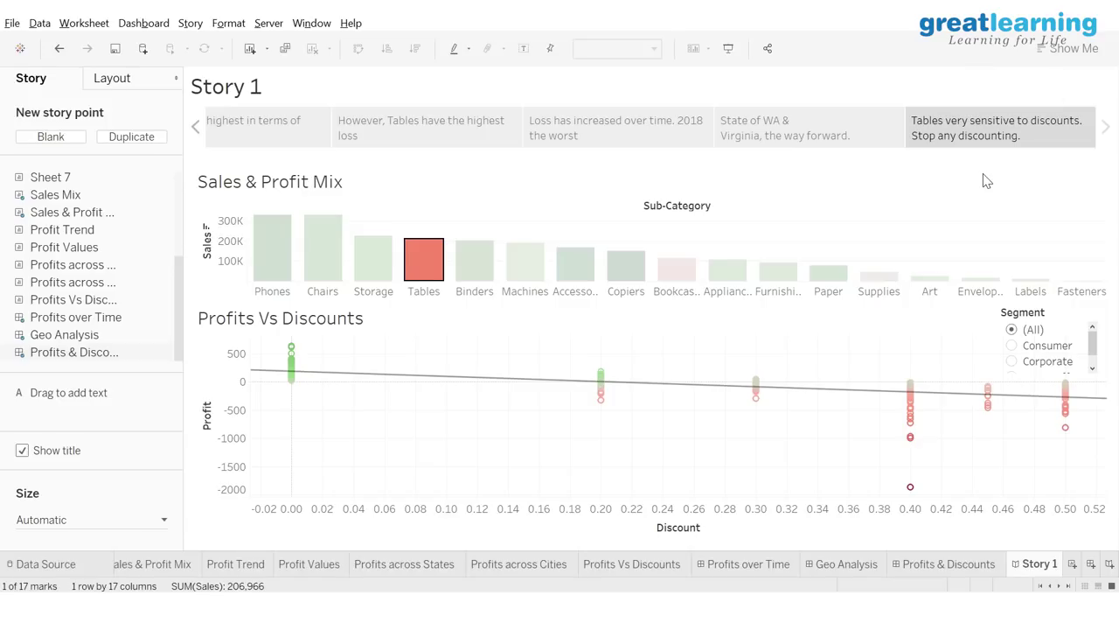
Present the story in full screen and go through its first three story points in order.
click(726, 58)
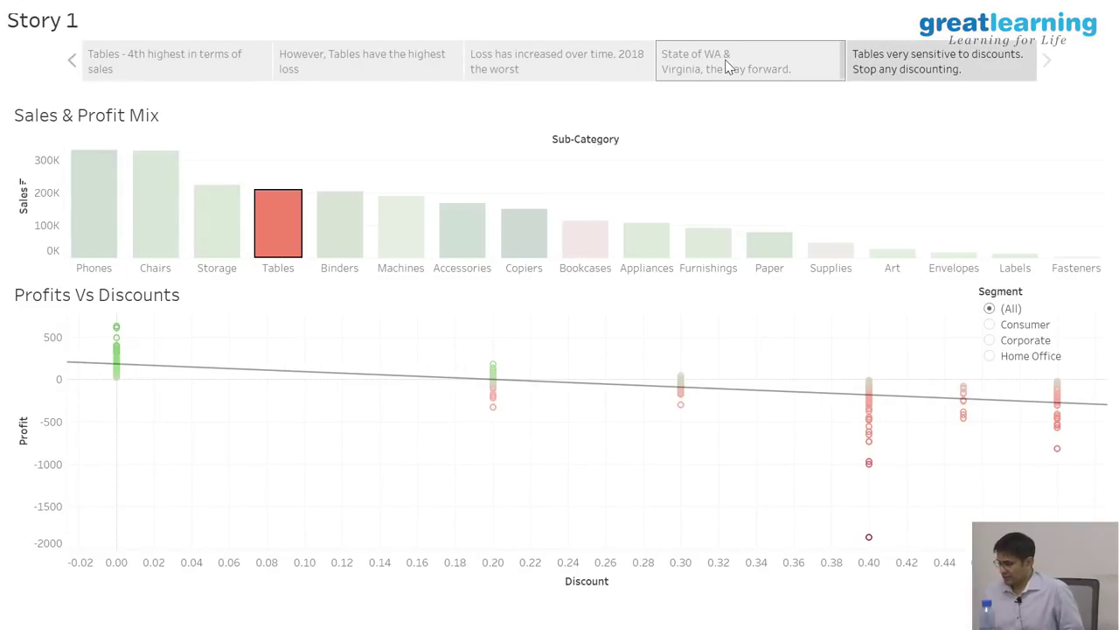
click(145, 58)
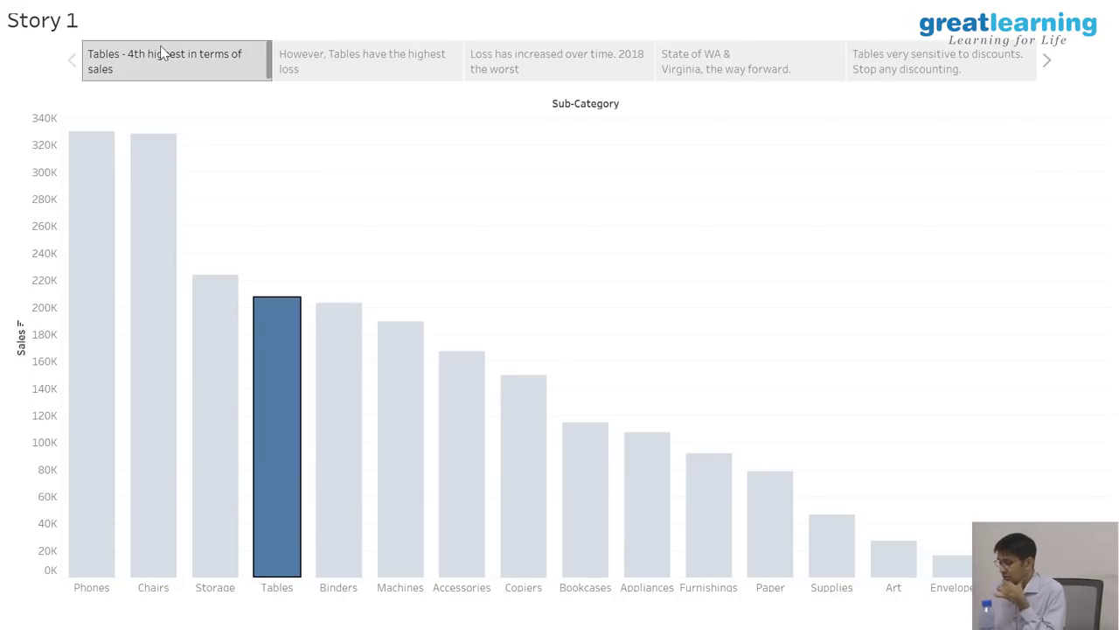
click(338, 55)
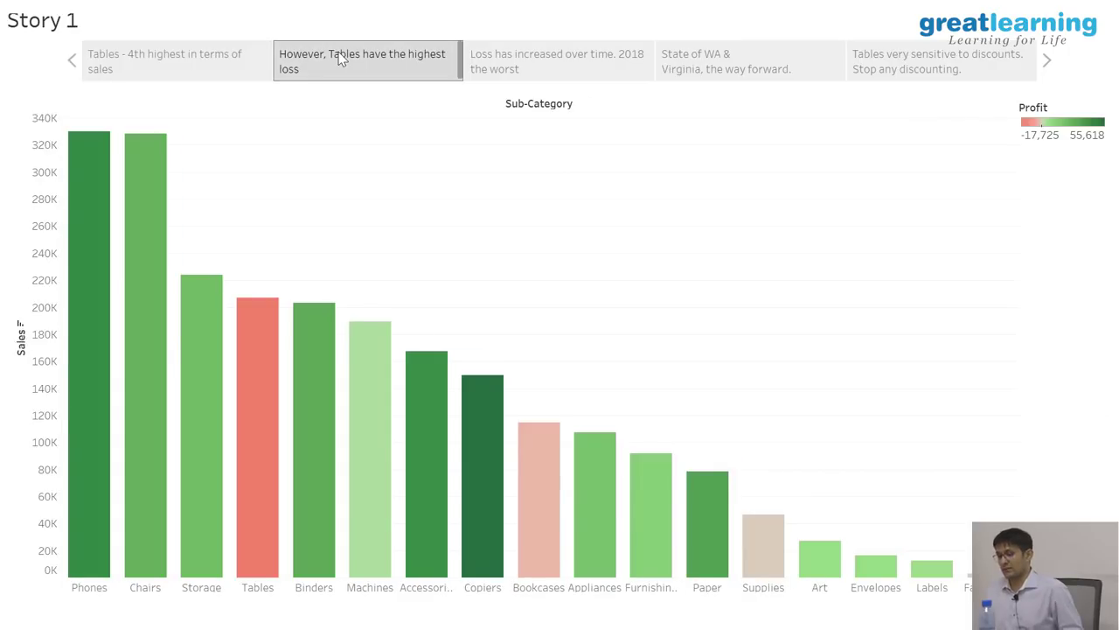
click(574, 62)
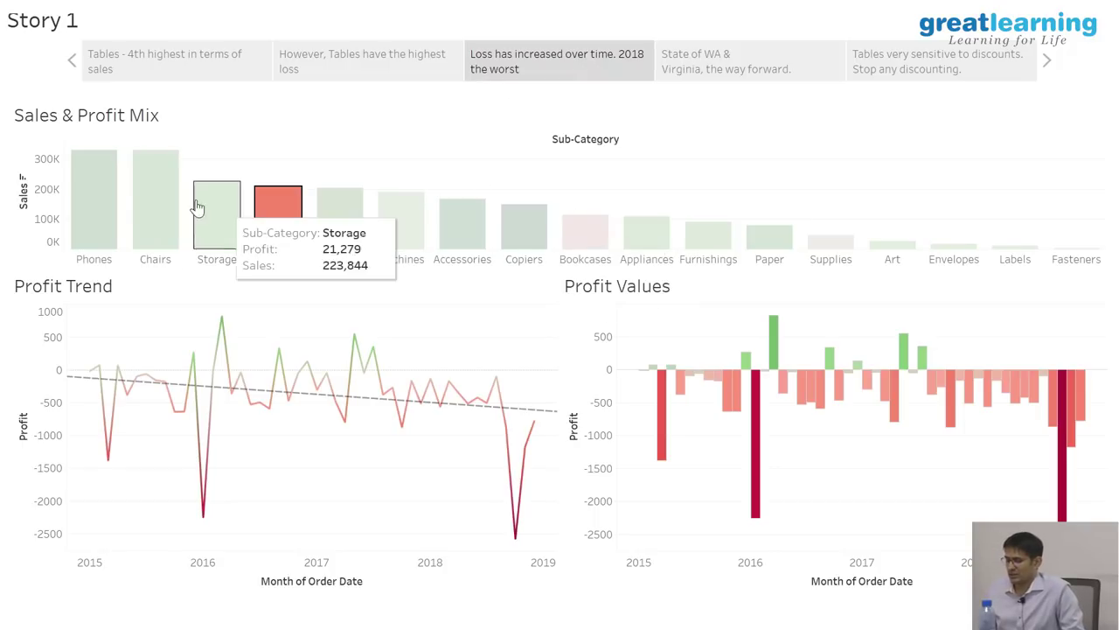
Compare the profit trends of Phones, Chairs, Bookcases, Accessories and other sub-categories in the third story point, ending on Tables.
click(105, 202)
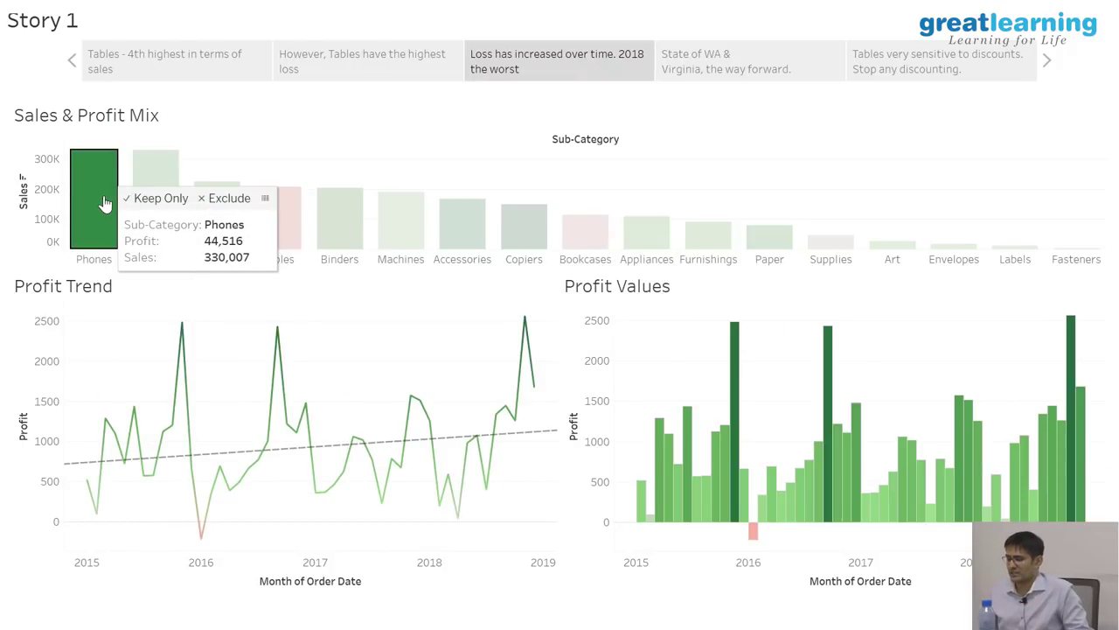
click(150, 168)
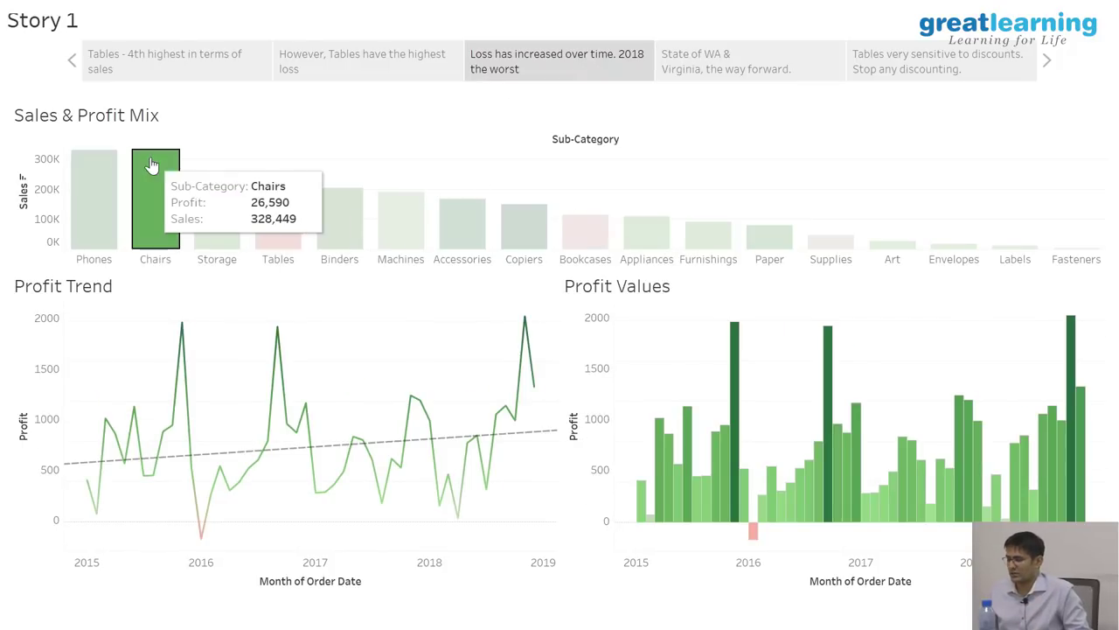
click(708, 238)
click(565, 237)
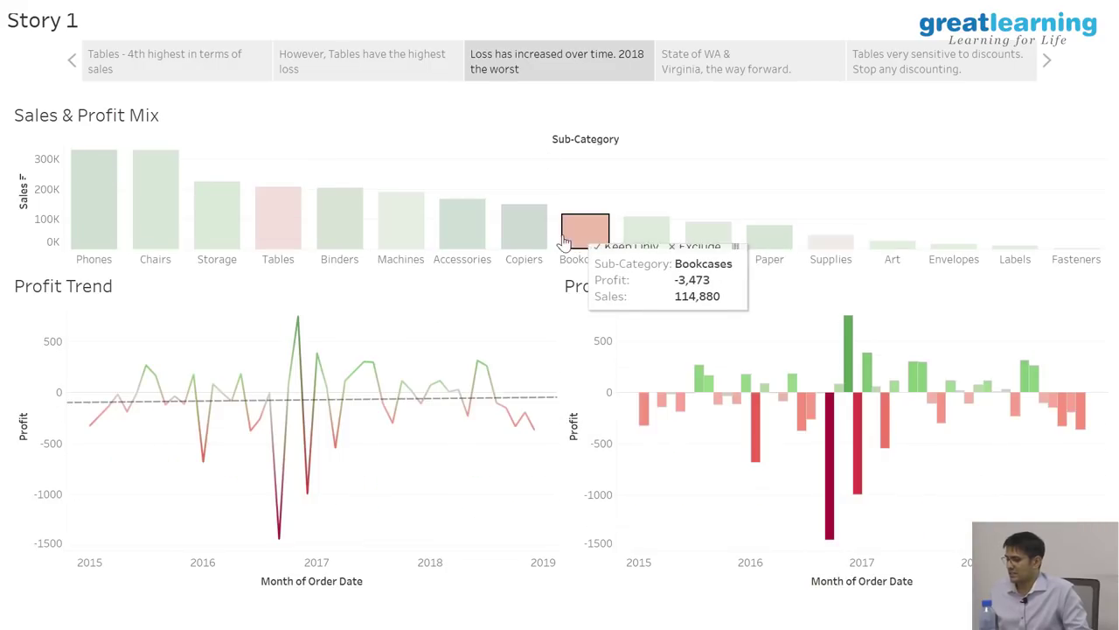
click(525, 232)
click(461, 231)
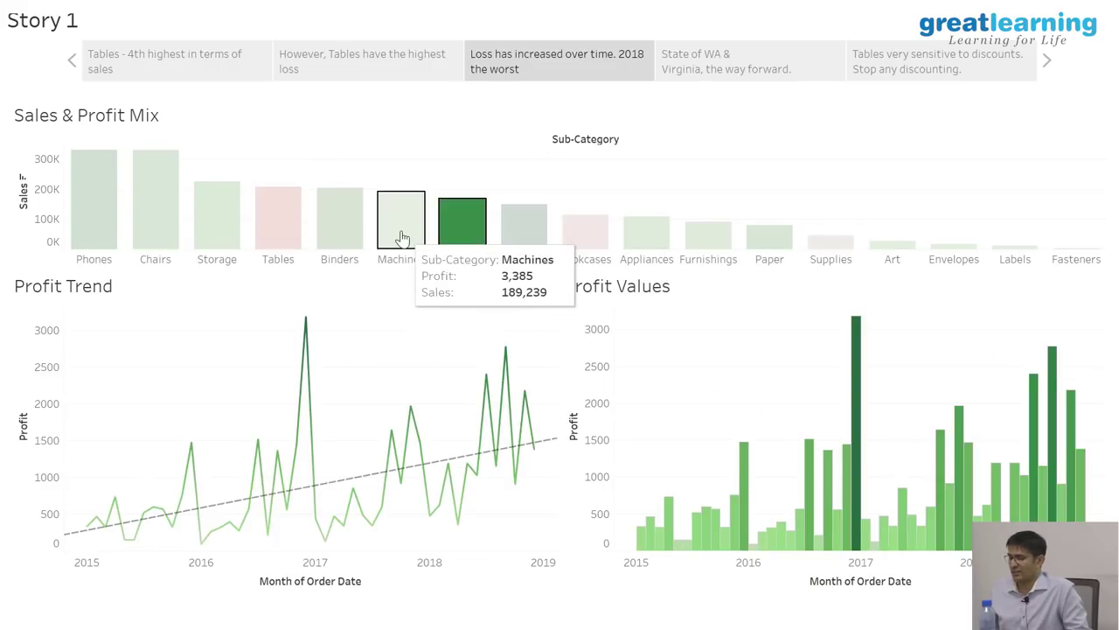
click(402, 237)
click(341, 232)
click(280, 232)
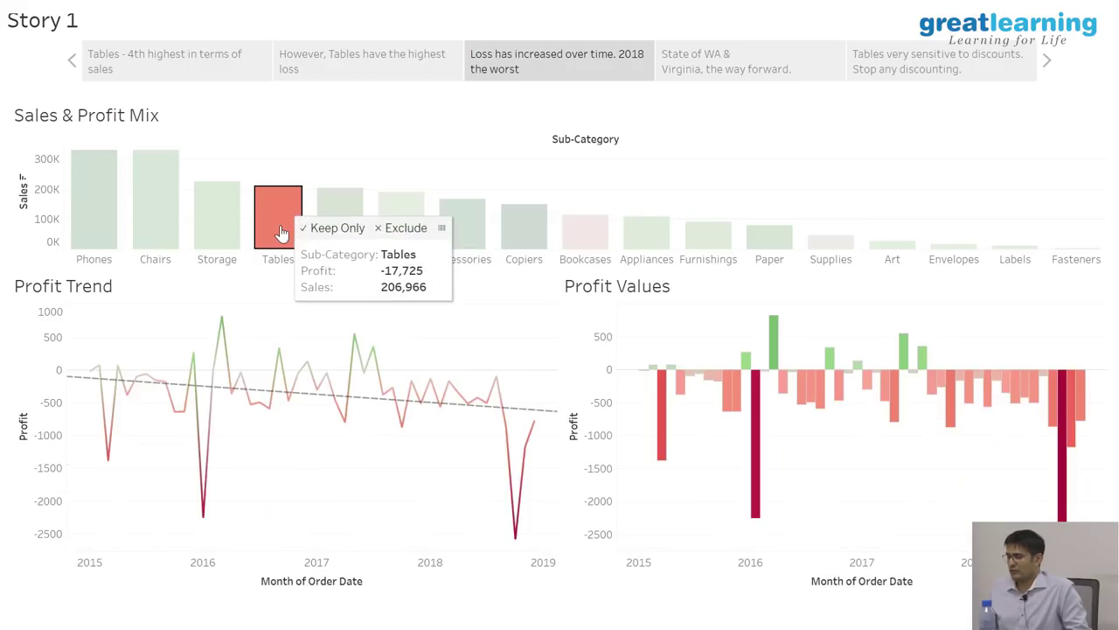
Show the fourth story point and filter its state and city profit maps to Copiers.
click(784, 61)
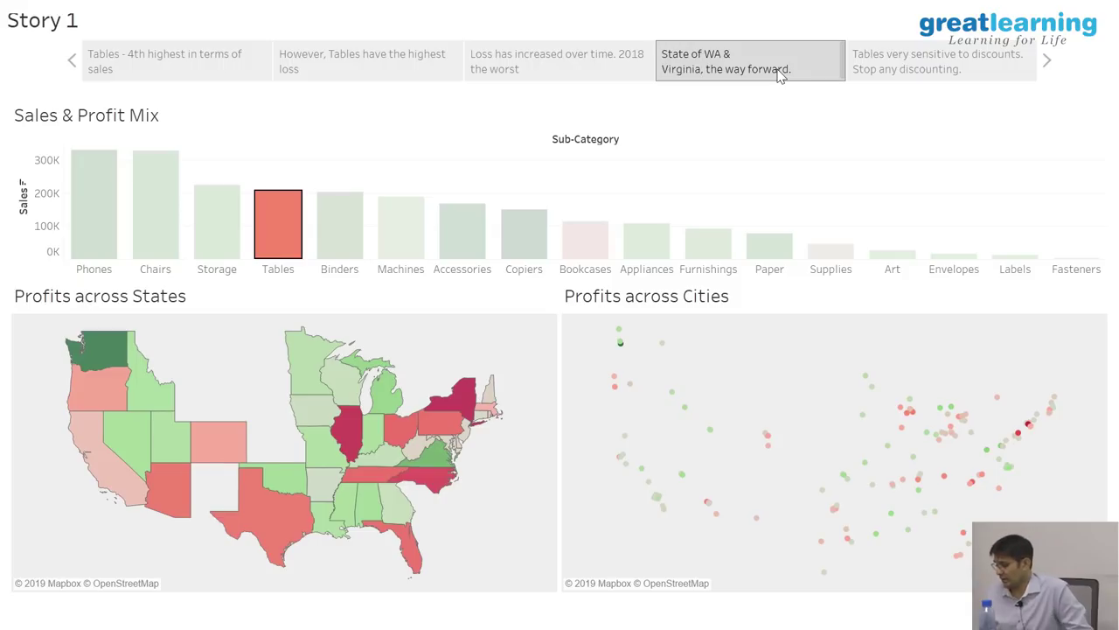
click(544, 252)
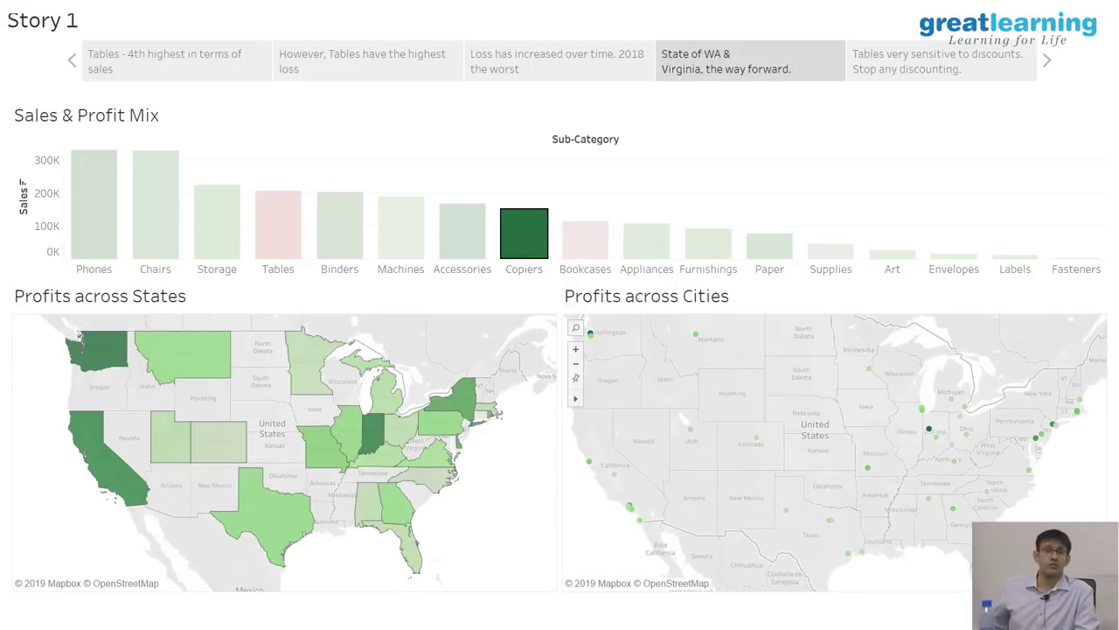
Show the fifth story point on discounts and go back through the story to its first point.
click(941, 74)
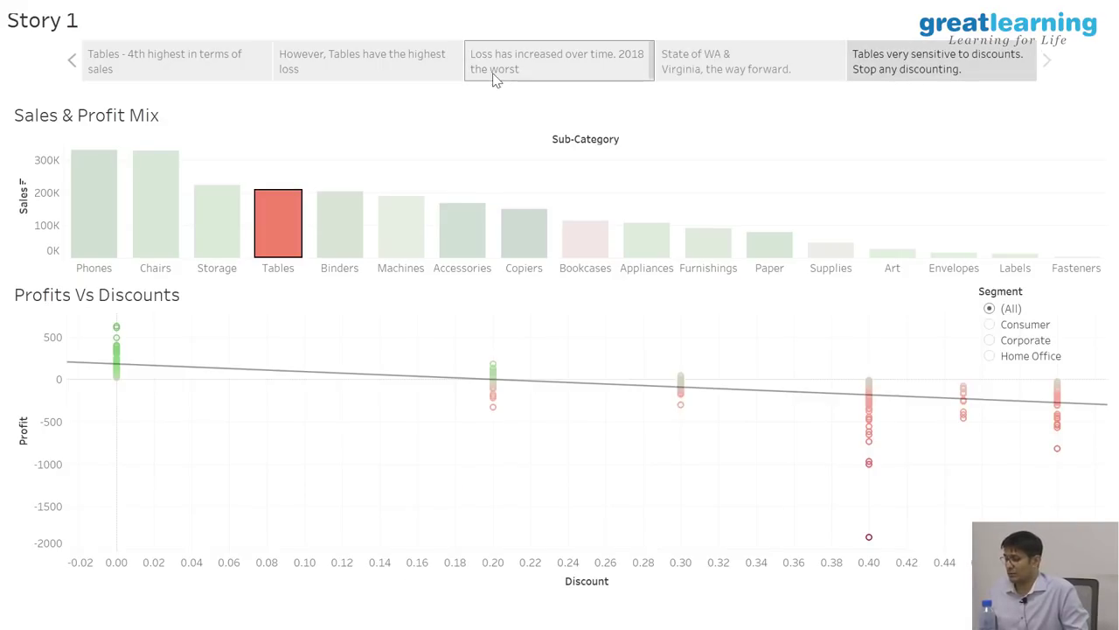
click(688, 77)
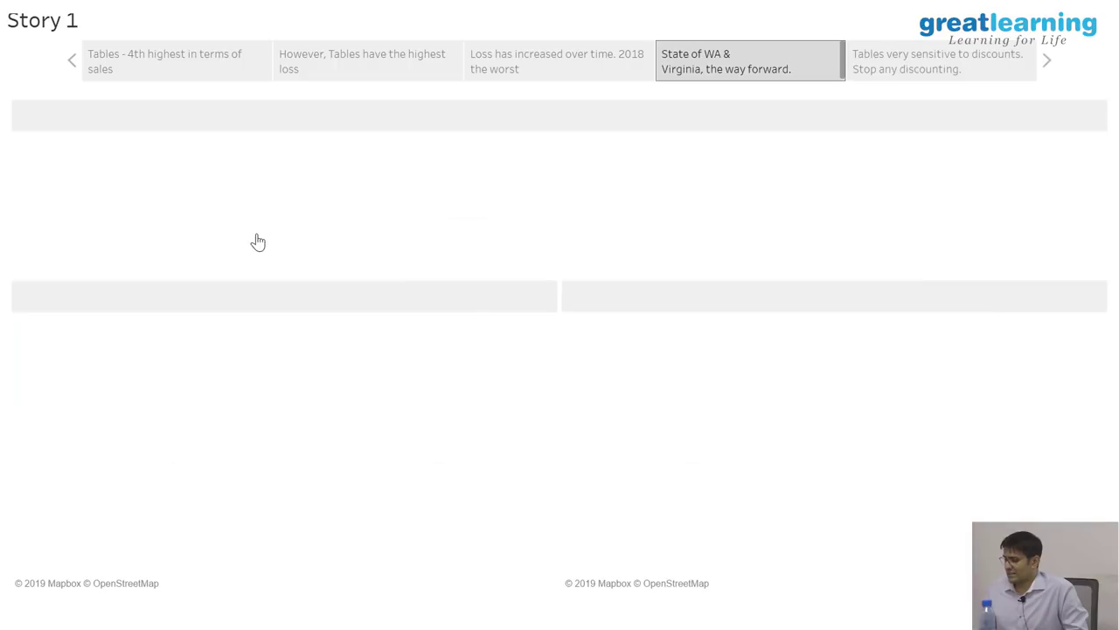
click(560, 70)
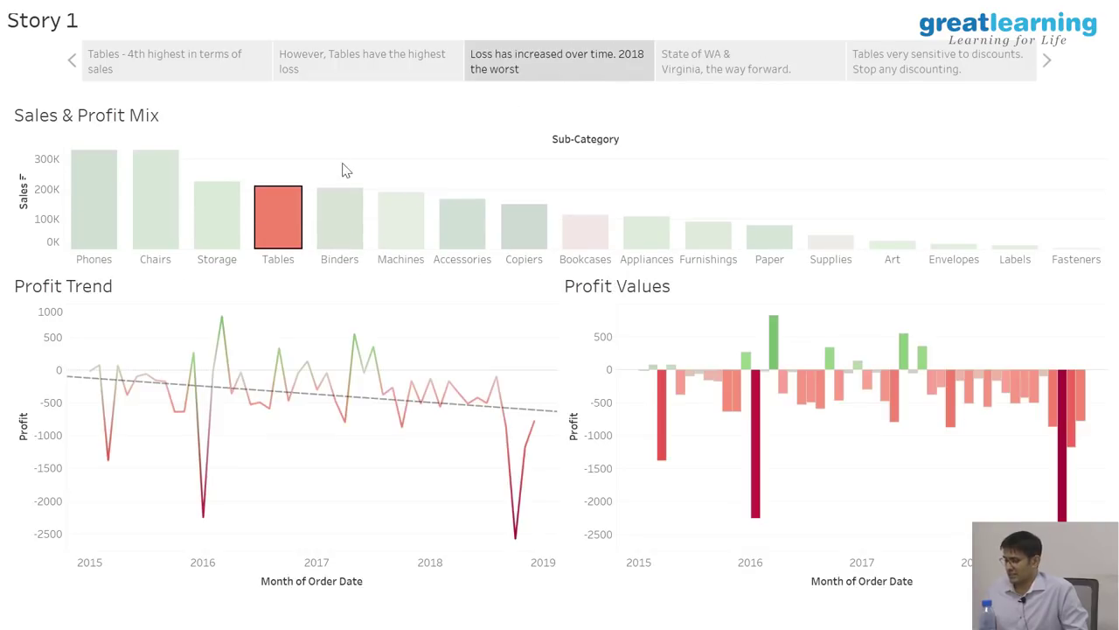
click(359, 69)
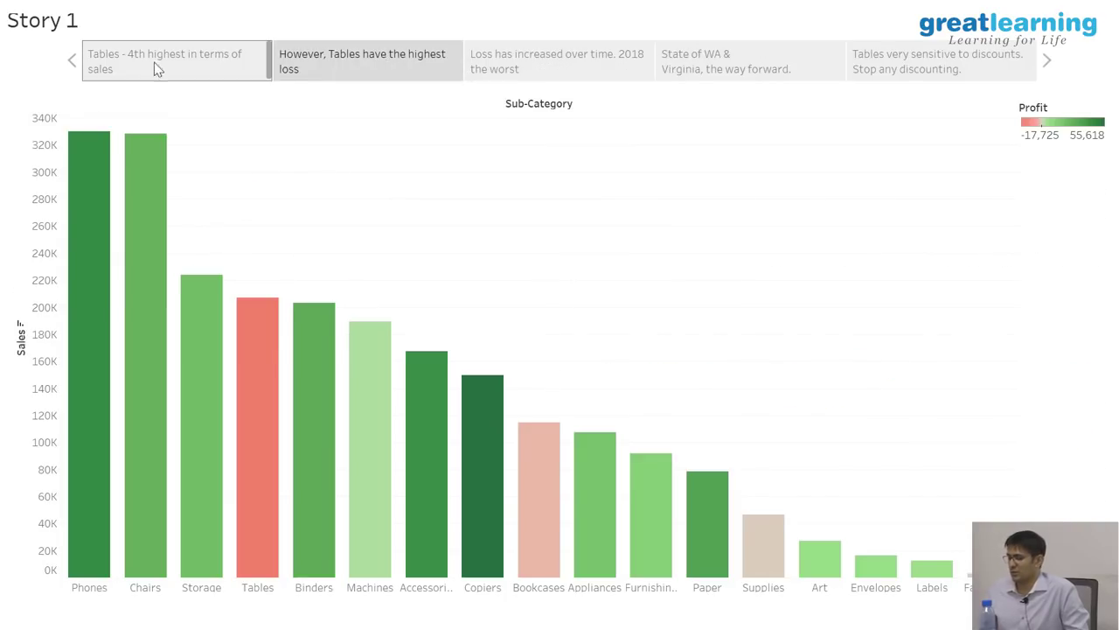
click(140, 61)
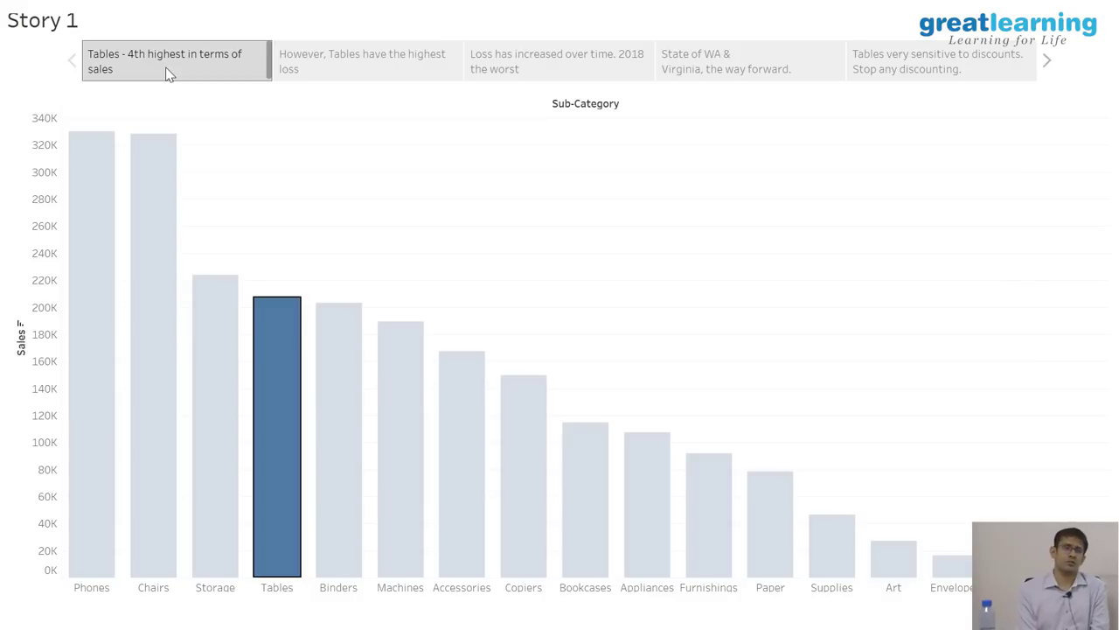